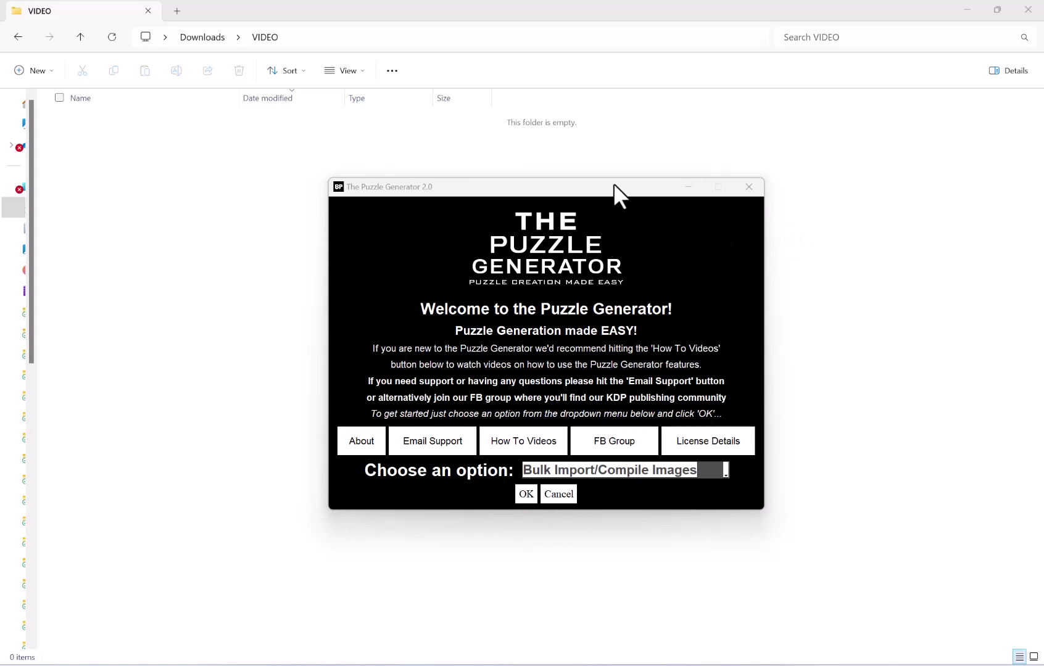
Choose the Crossword Generator option and open it.
click(613, 477)
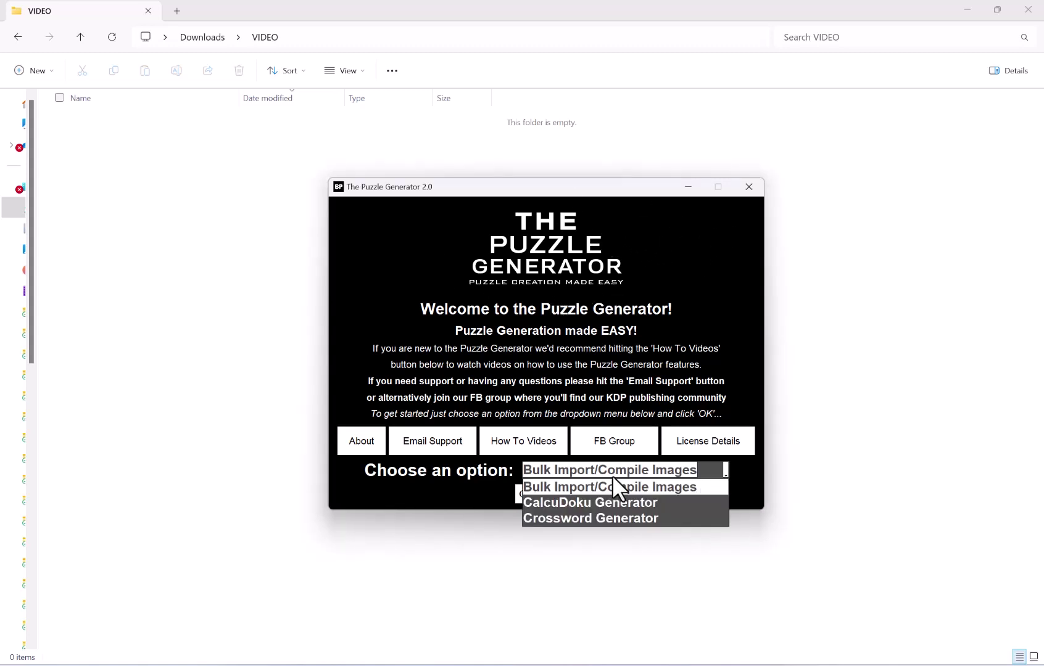
click(578, 514)
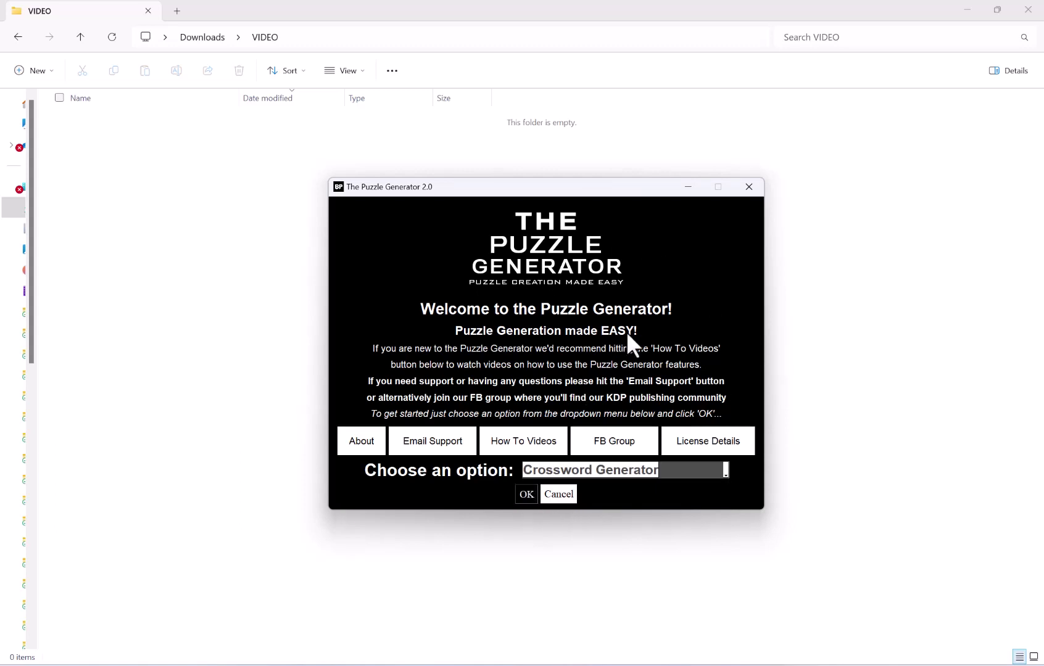
key(Return)
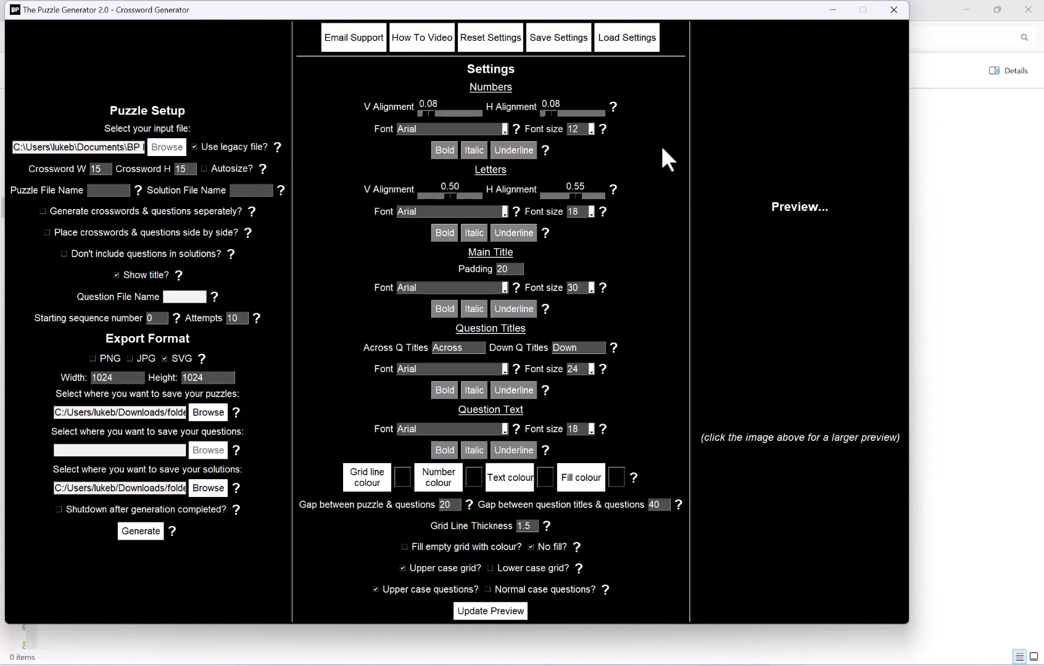
Update the crossword preview and generate the puzzles and solutions with the current settings.
click(497, 606)
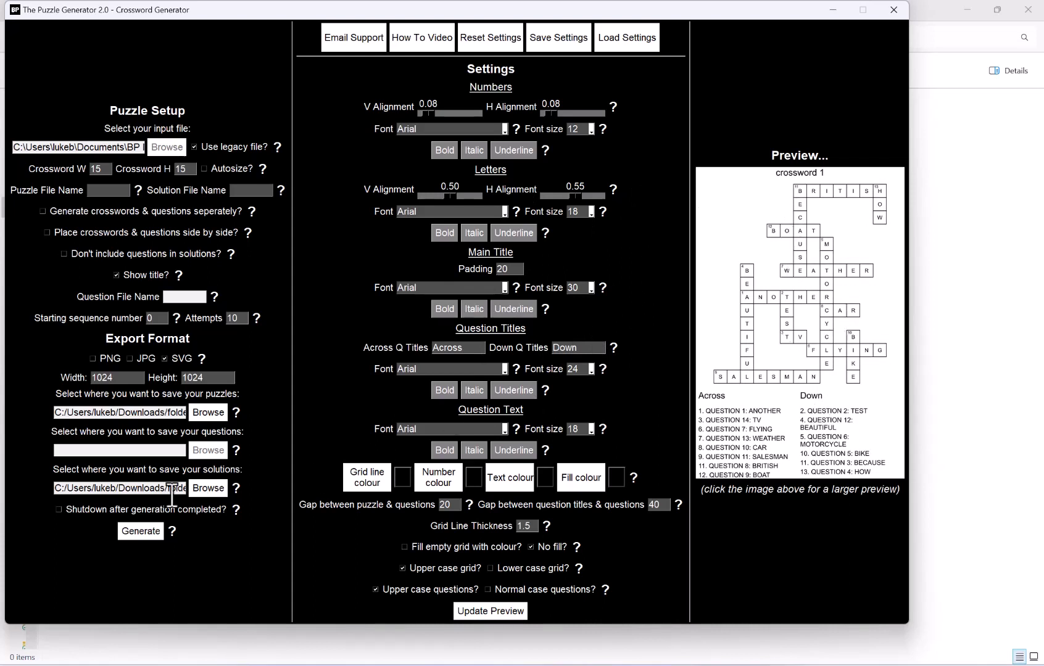
click(151, 535)
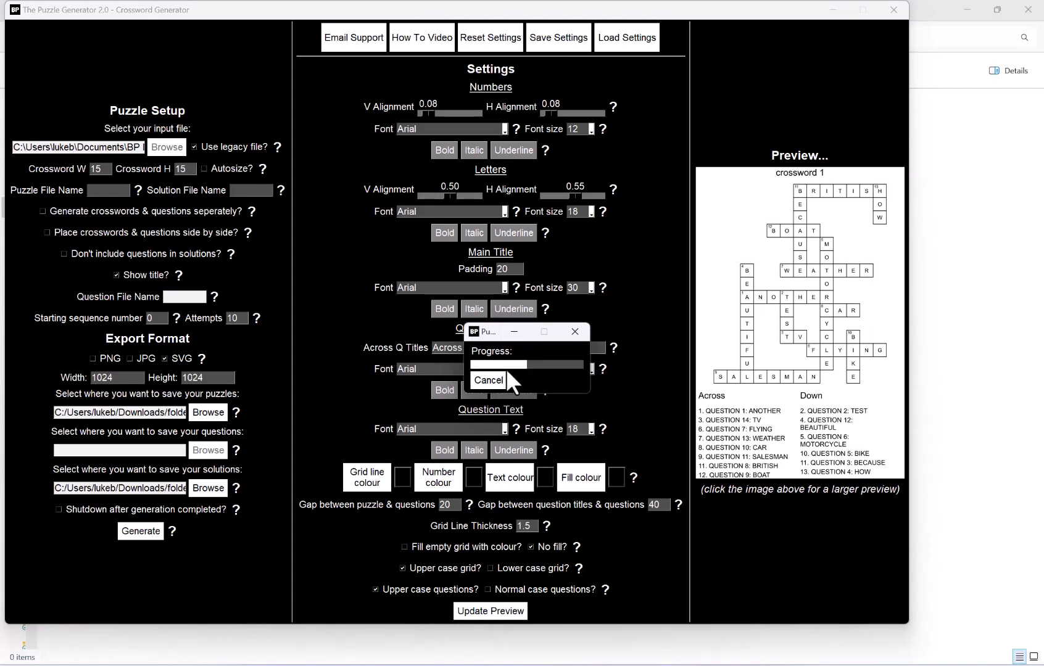
click(490, 371)
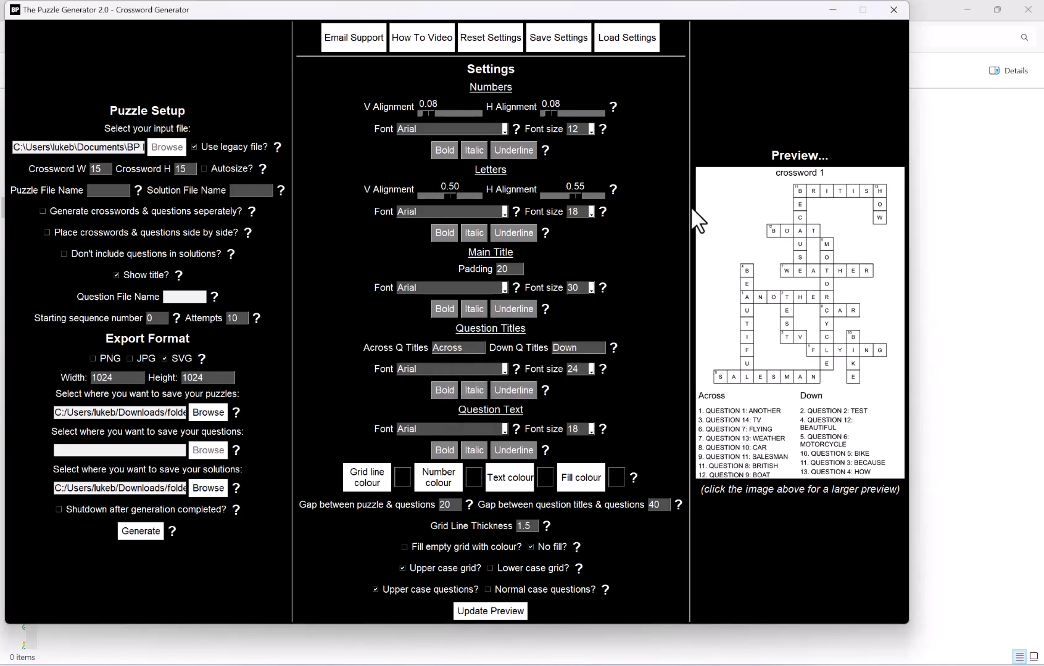
Exit the Crossword Generator and open the Bulk Import/Compile Images tool.
click(891, 12)
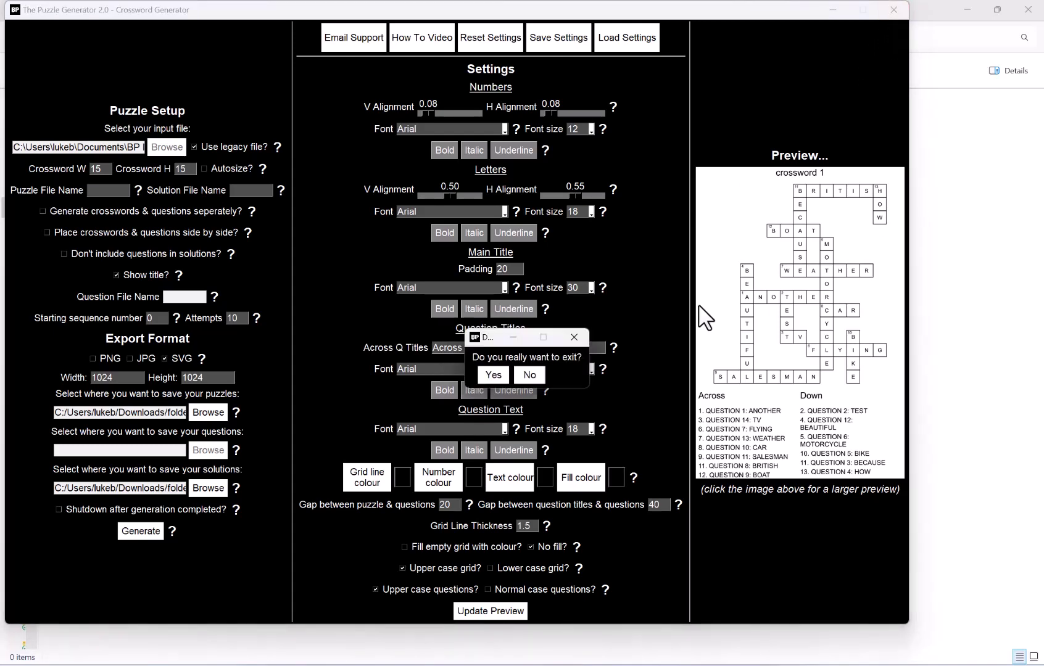
click(492, 372)
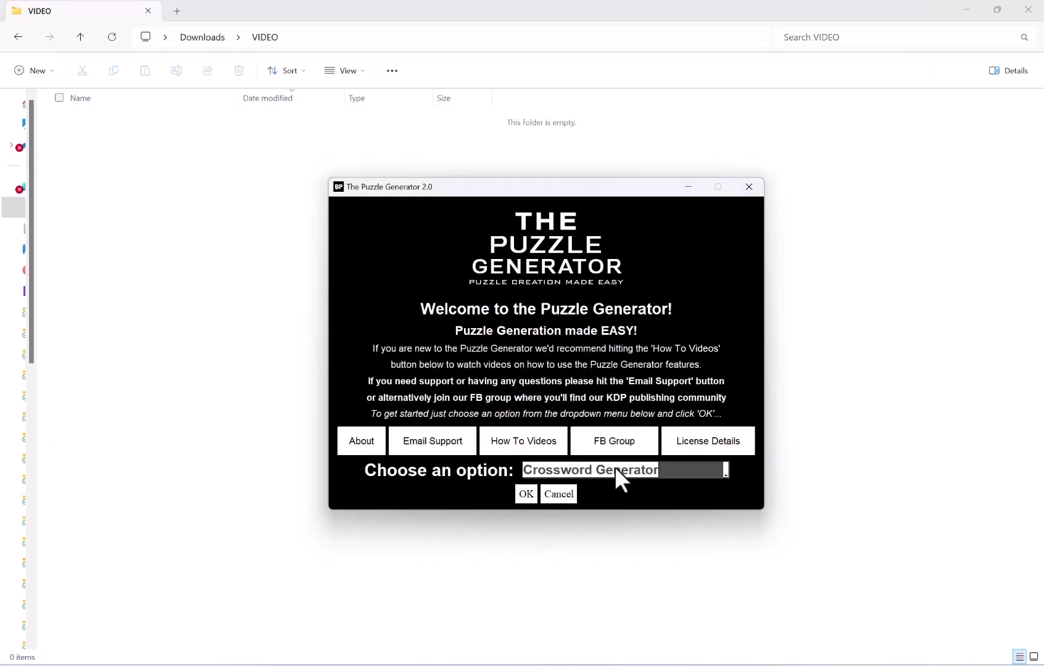
click(614, 471)
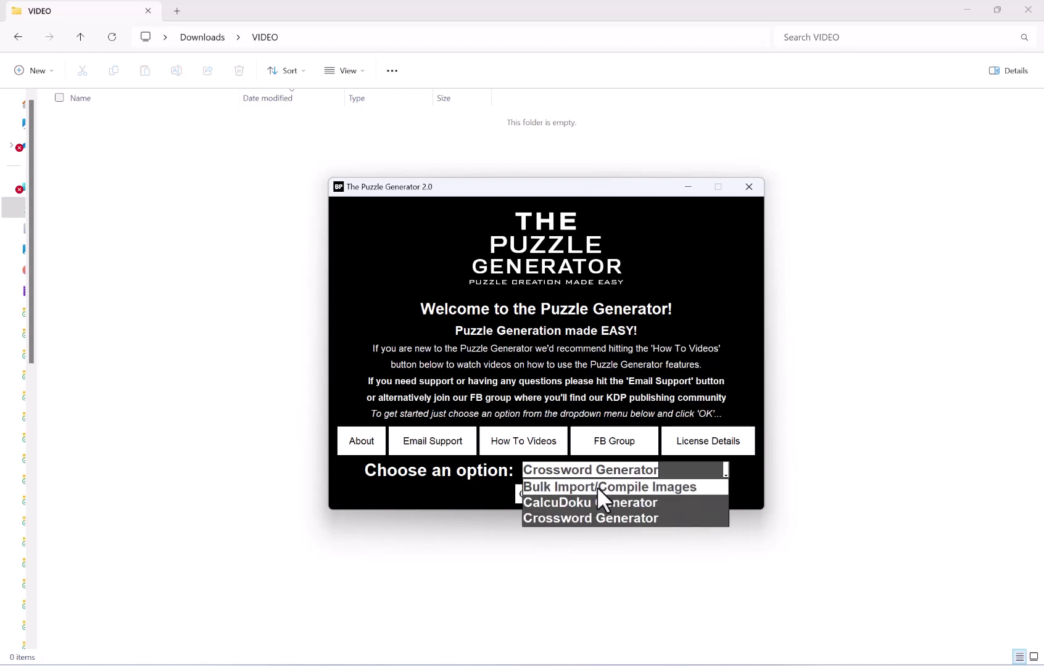
click(607, 487)
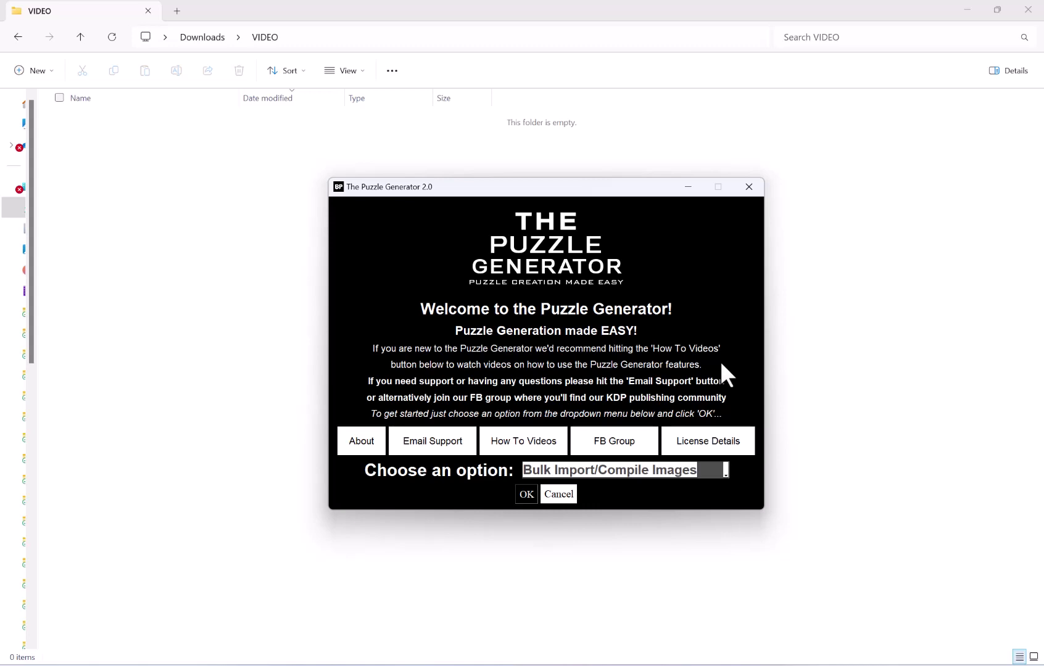
key(Return)
drag(482, 18, 634, 12)
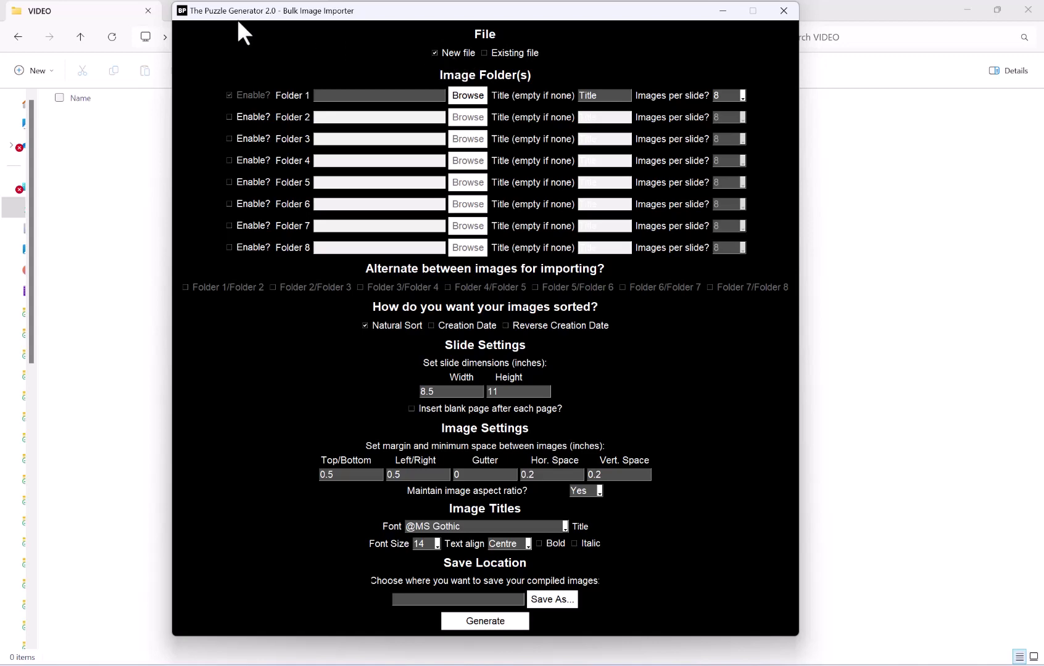
Set Folder 1 of the image import to the p folder inside Downloads > folder1.
click(466, 98)
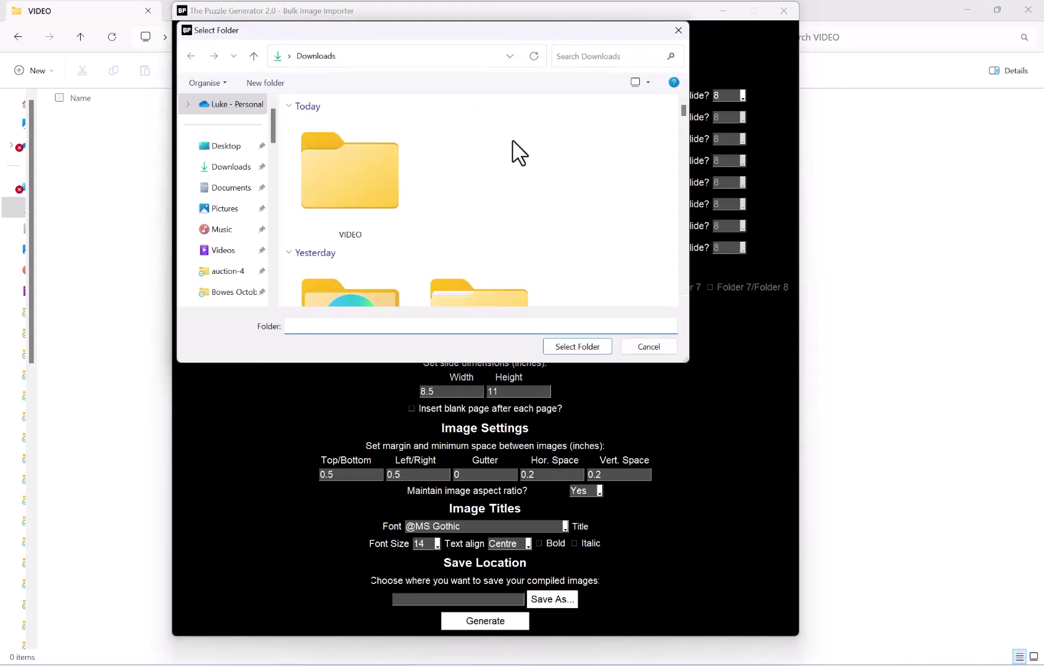
scroll(516, 152, down, 2)
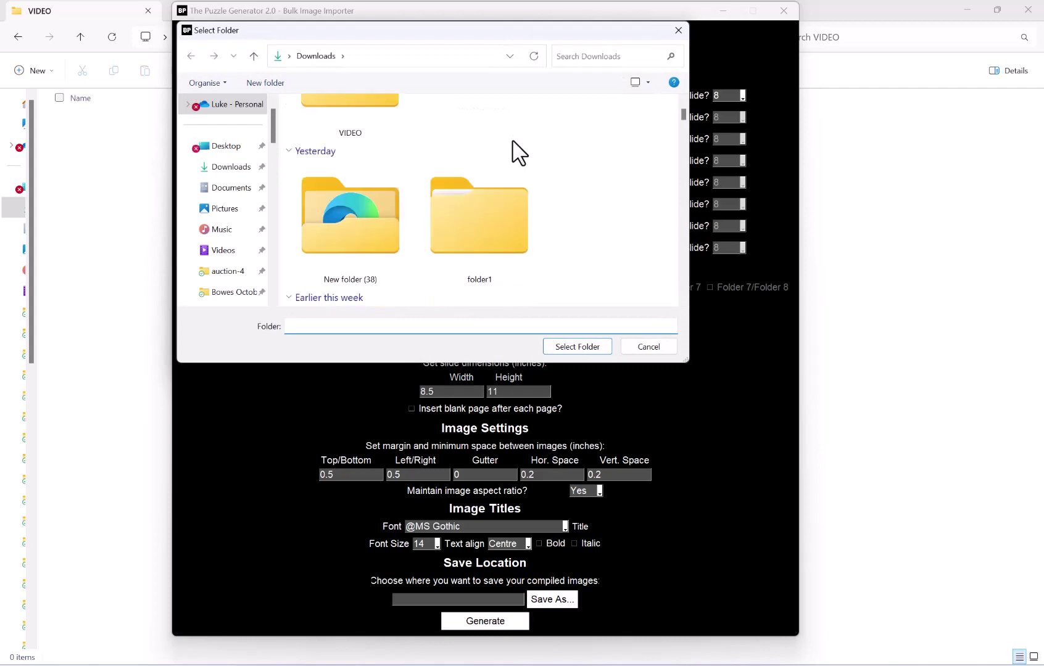
double_click(458, 205)
click(369, 148)
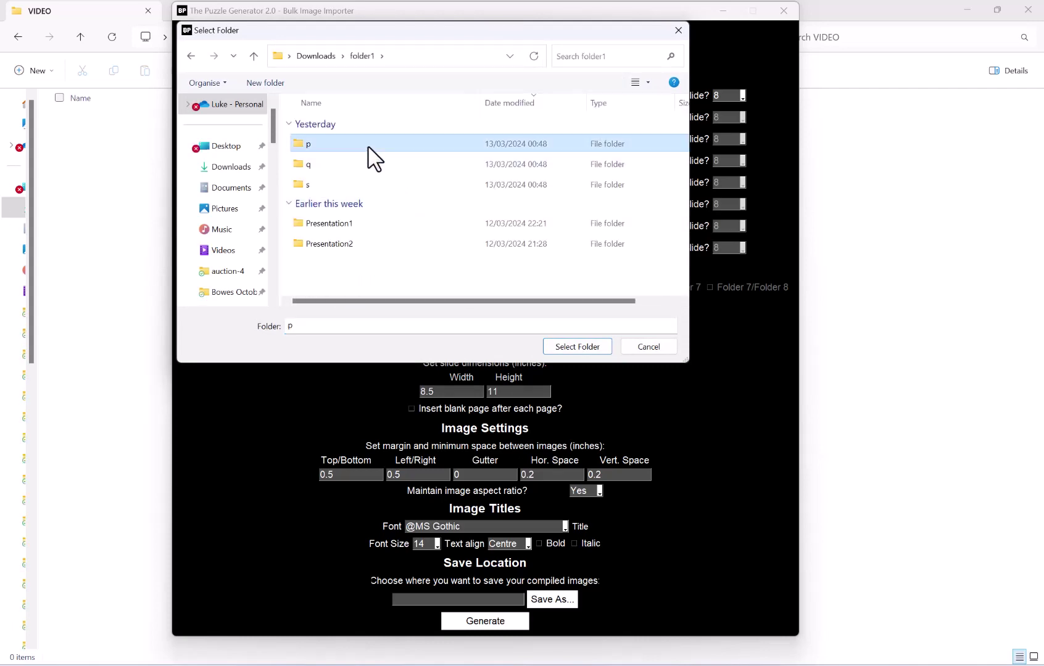
double_click(369, 148)
click(577, 346)
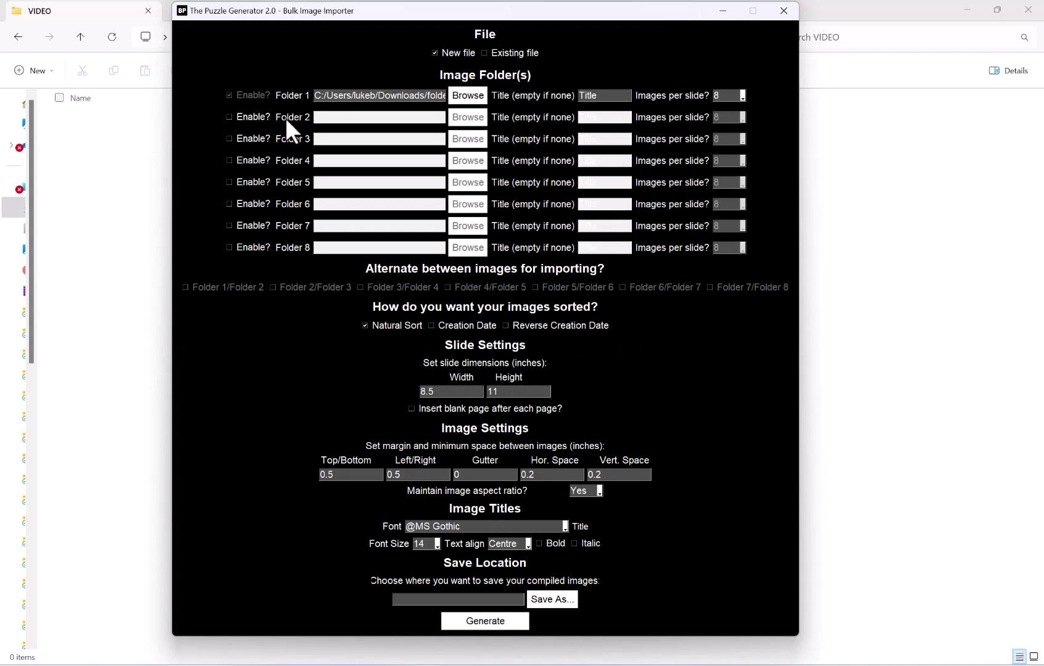
Enable Folder 2 and set it to the s folder inside Downloads > folder1.
click(254, 119)
click(474, 118)
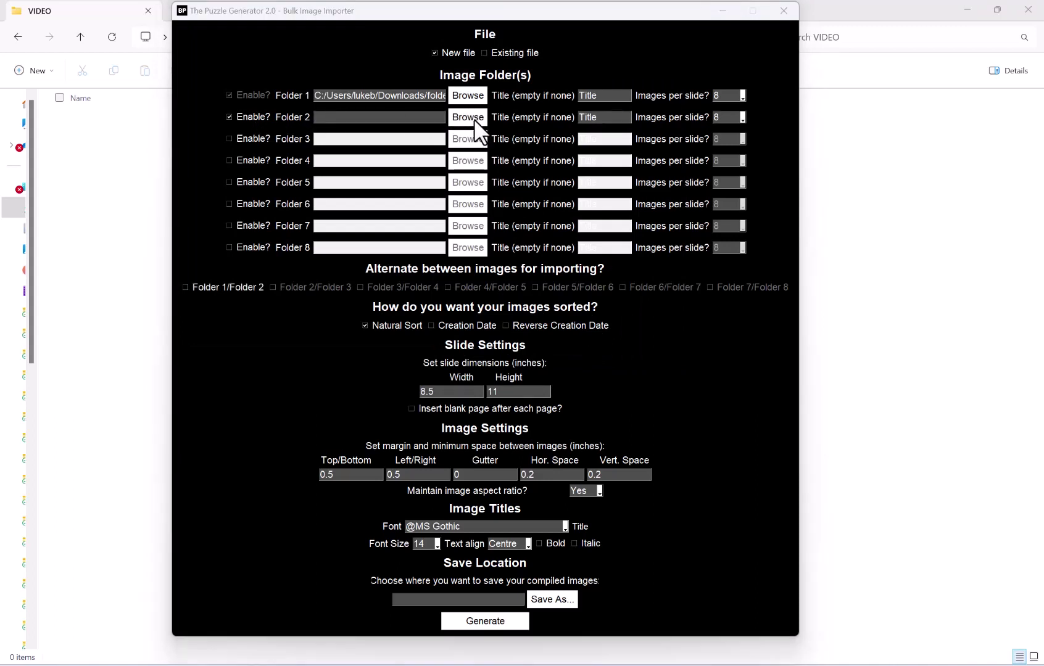
click(361, 56)
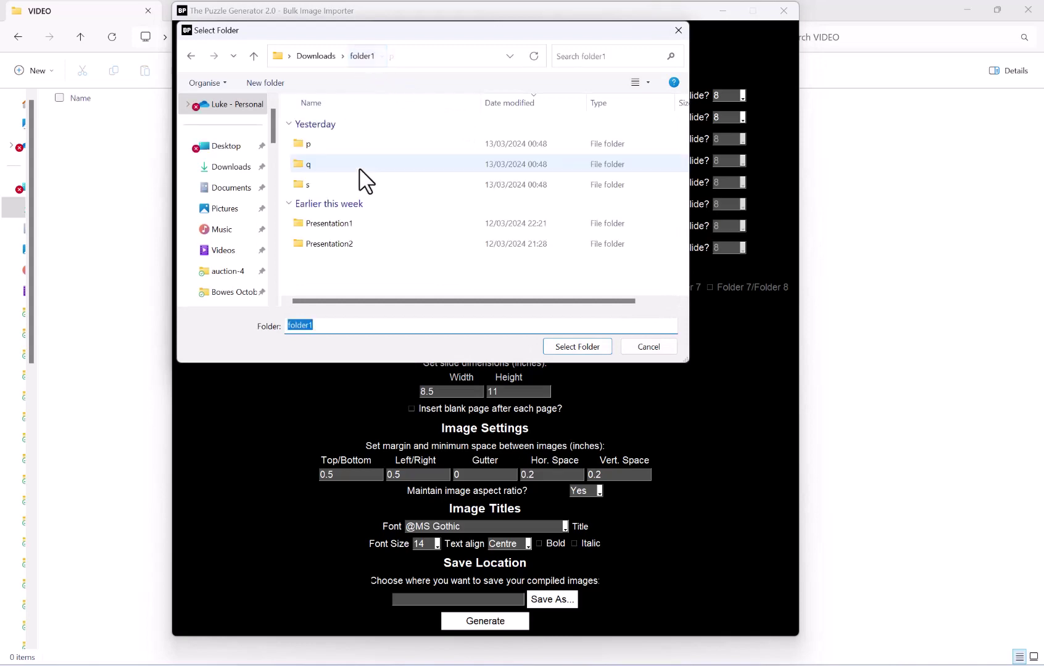
double_click(354, 183)
click(604, 347)
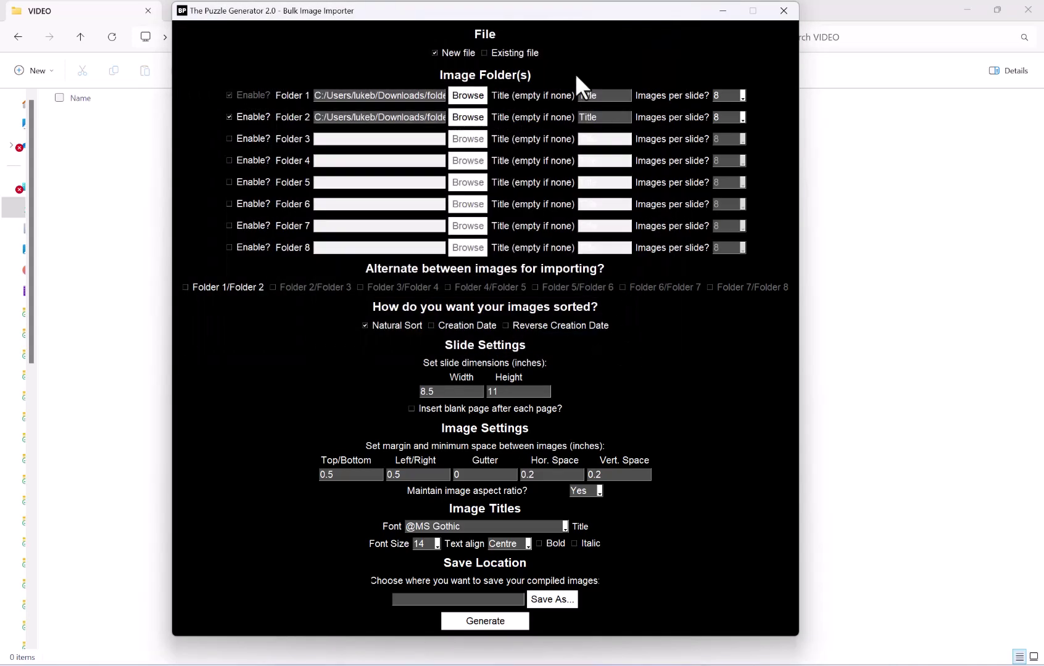
Clear the title text for Folder 1 and Folder 2.
drag(607, 93, 570, 95)
key(BackSpace)
double_click(612, 116)
key(BackSpace)
Set the images per slide to 1 for both Folder 1 and Folder 2.
click(743, 95)
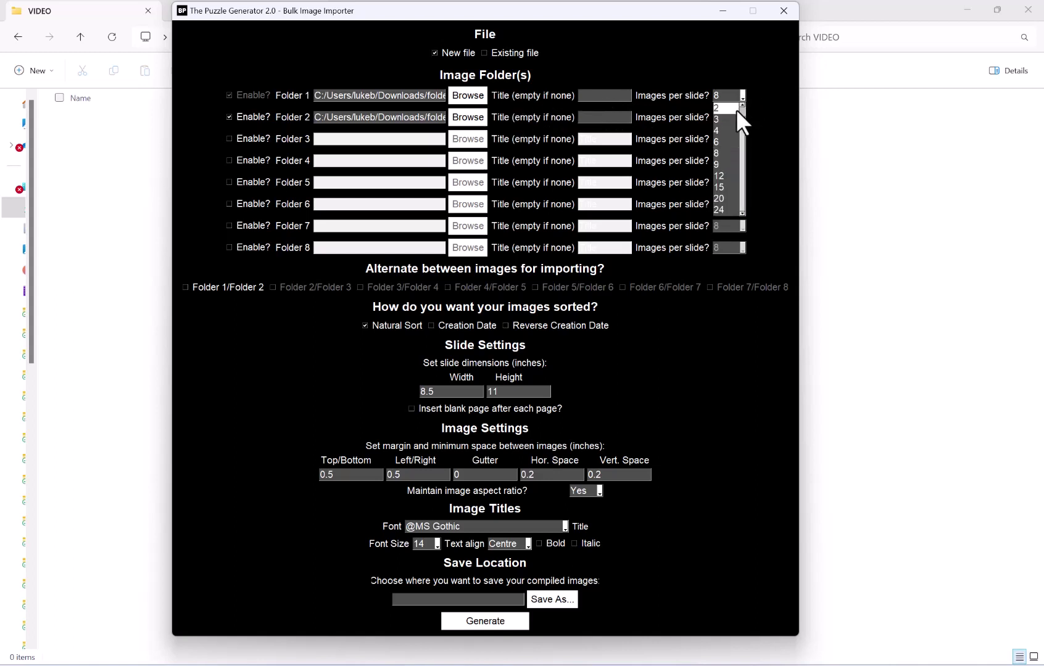
click(731, 108)
click(742, 116)
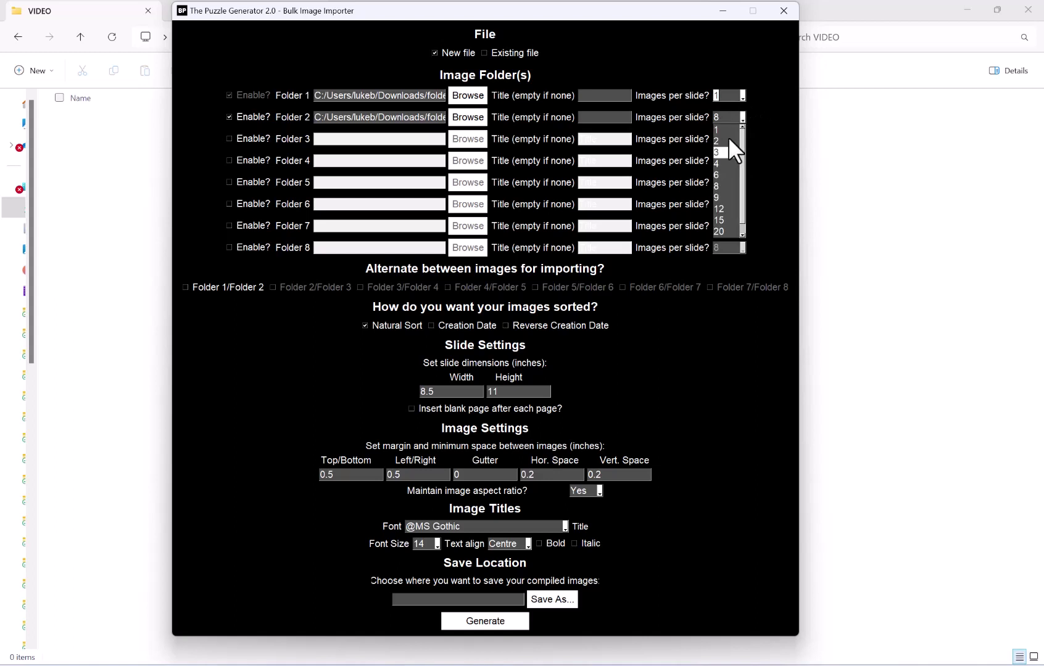
click(729, 129)
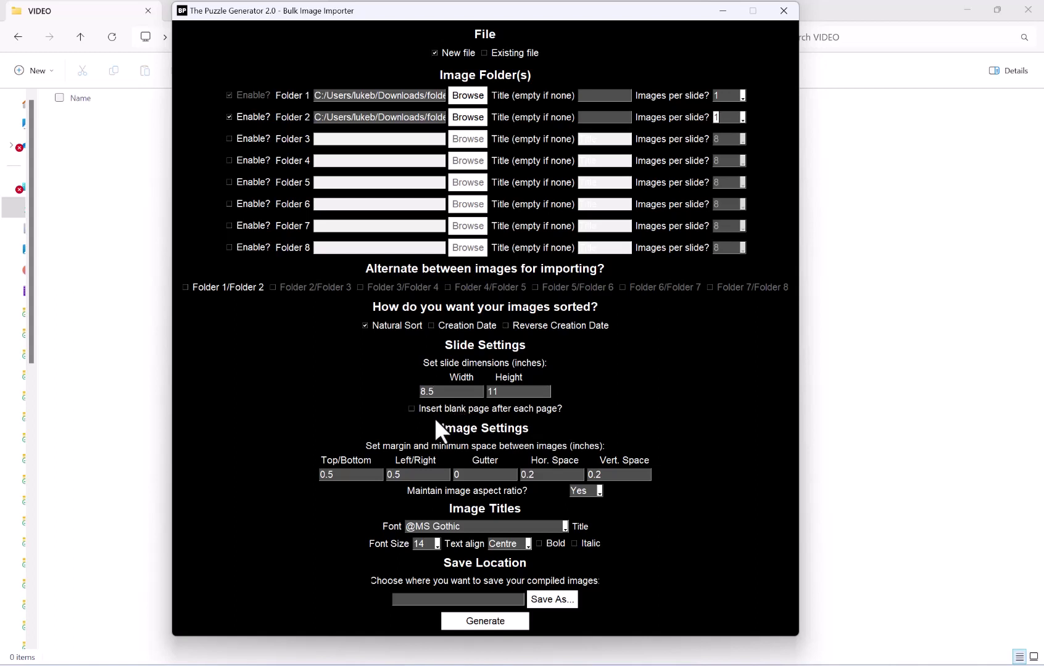
click(355, 474)
click(439, 475)
click(486, 476)
Set the save location to a PowerPoint file named crosswords1 in Downloads > VIDEO.
click(557, 597)
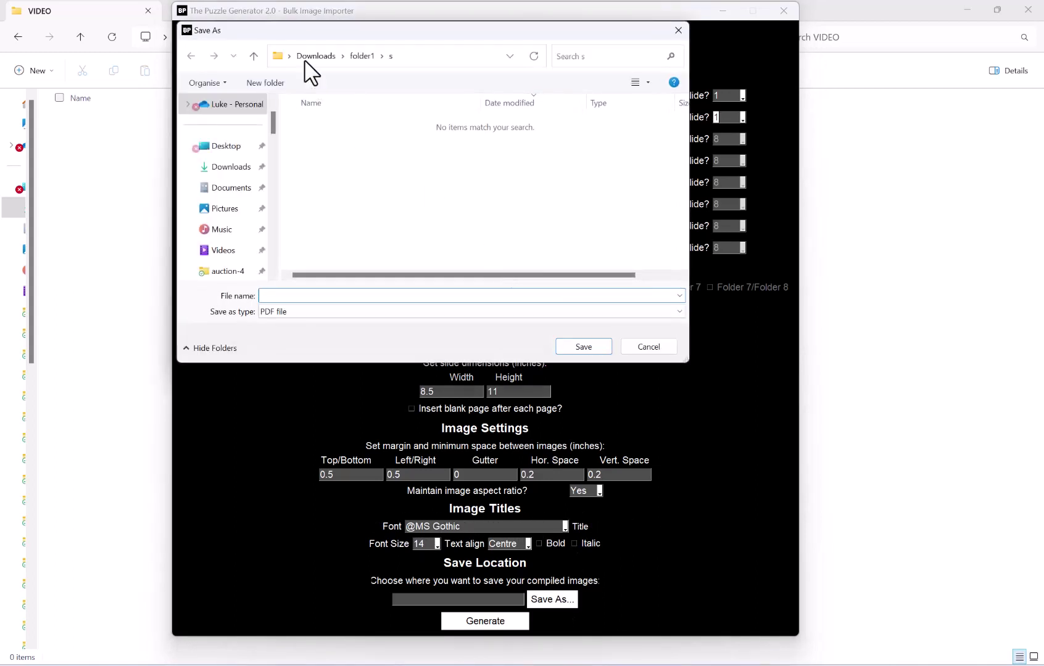
click(315, 56)
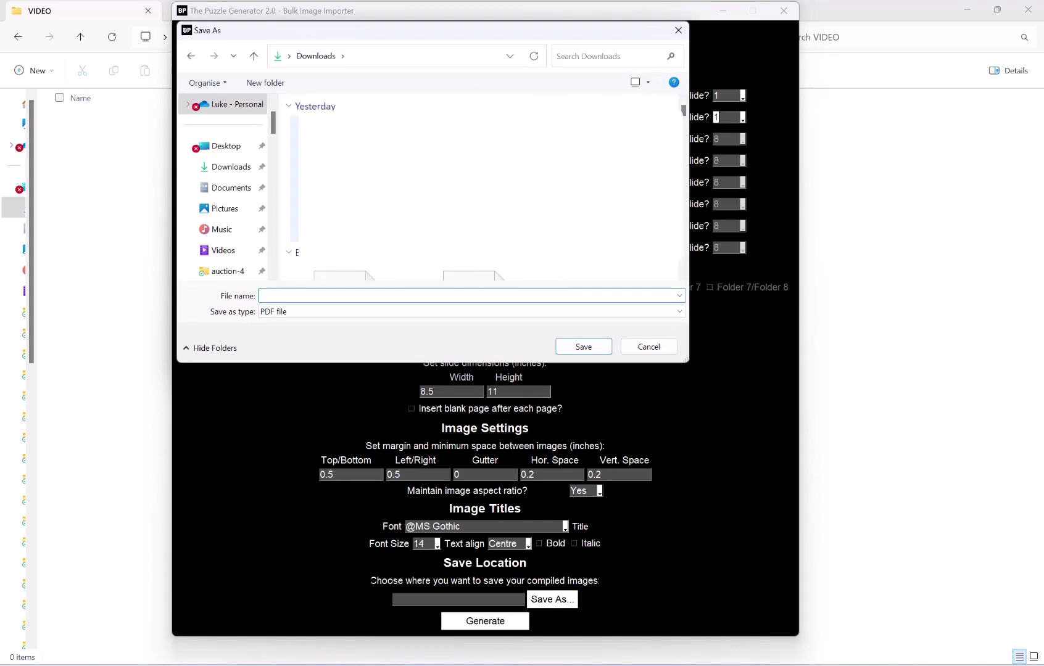
double_click(353, 164)
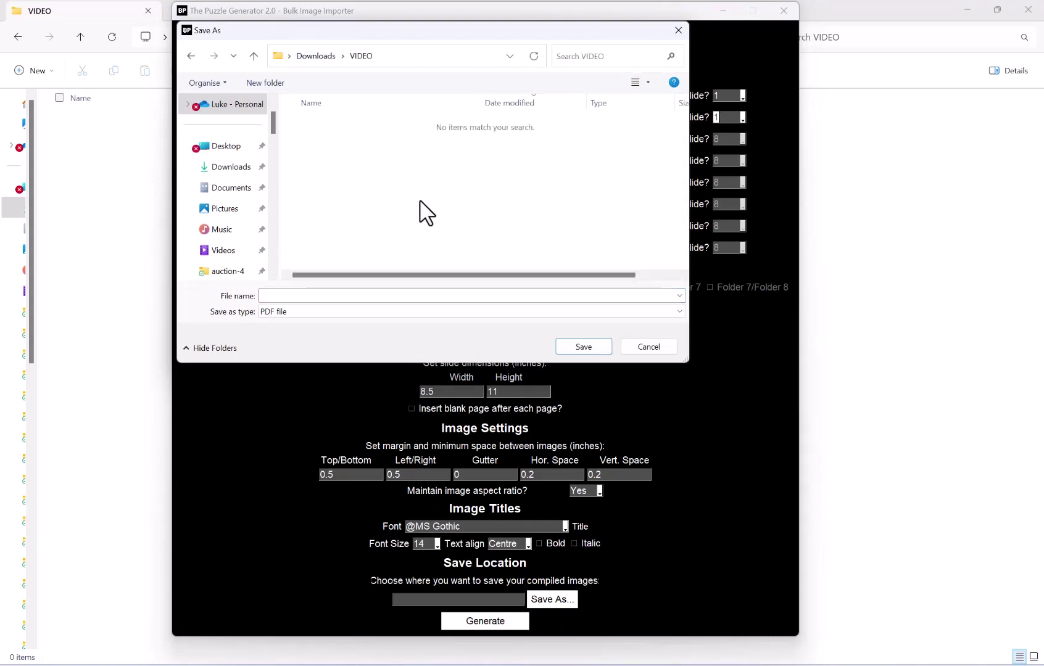
click(337, 311)
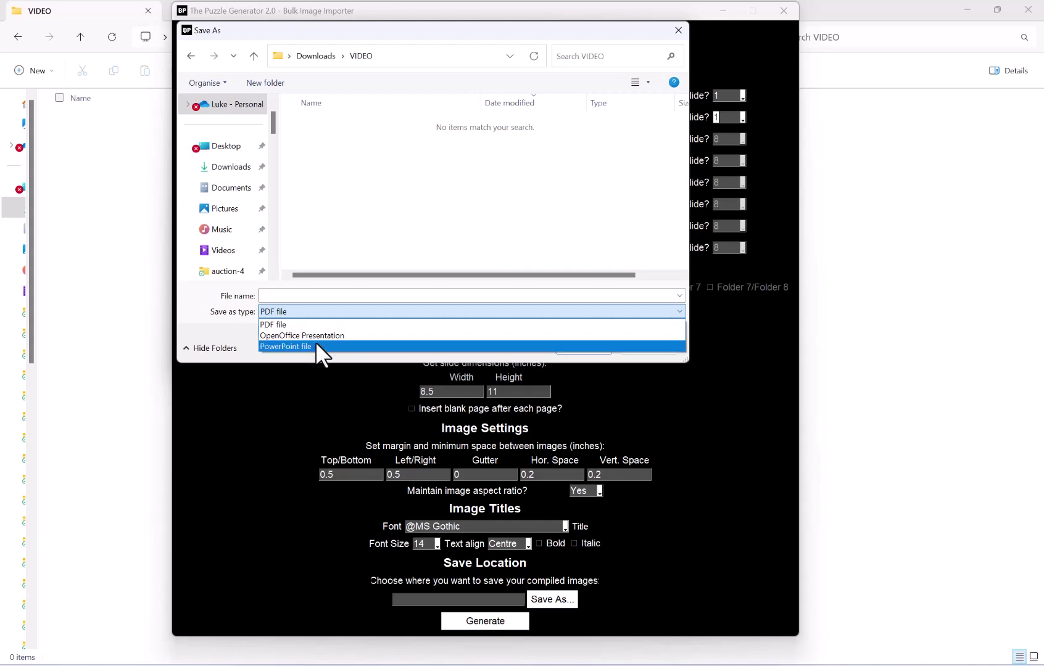
click(319, 347)
click(323, 296)
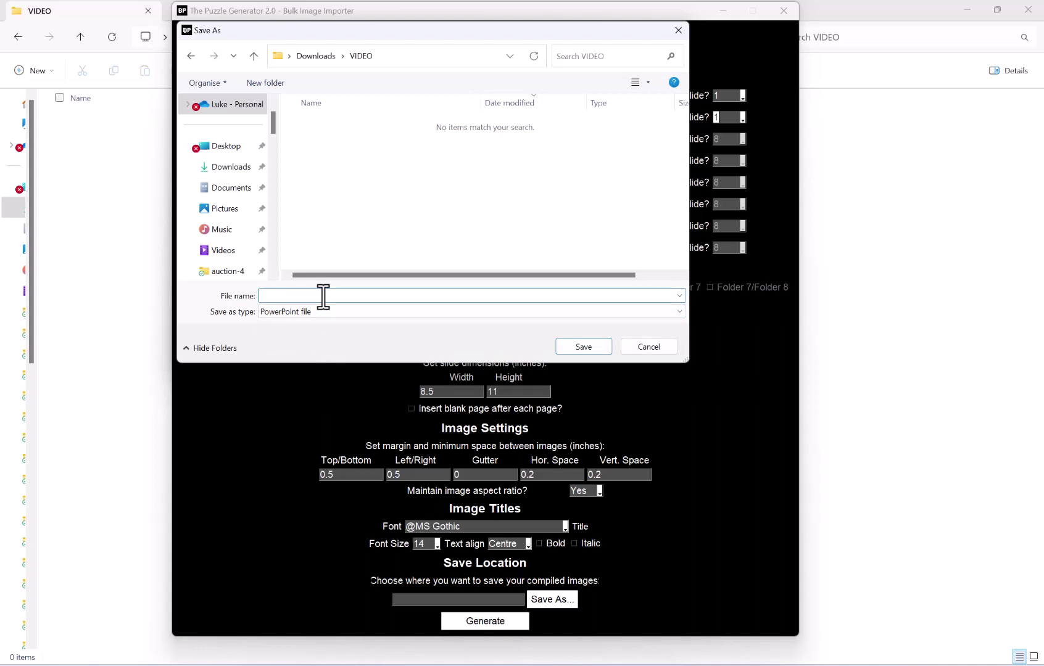
text(crosswords1)
click(579, 347)
Generate the compiled presentation and open crosswords1 from the VIDEO folder in PowerPoint.
click(480, 617)
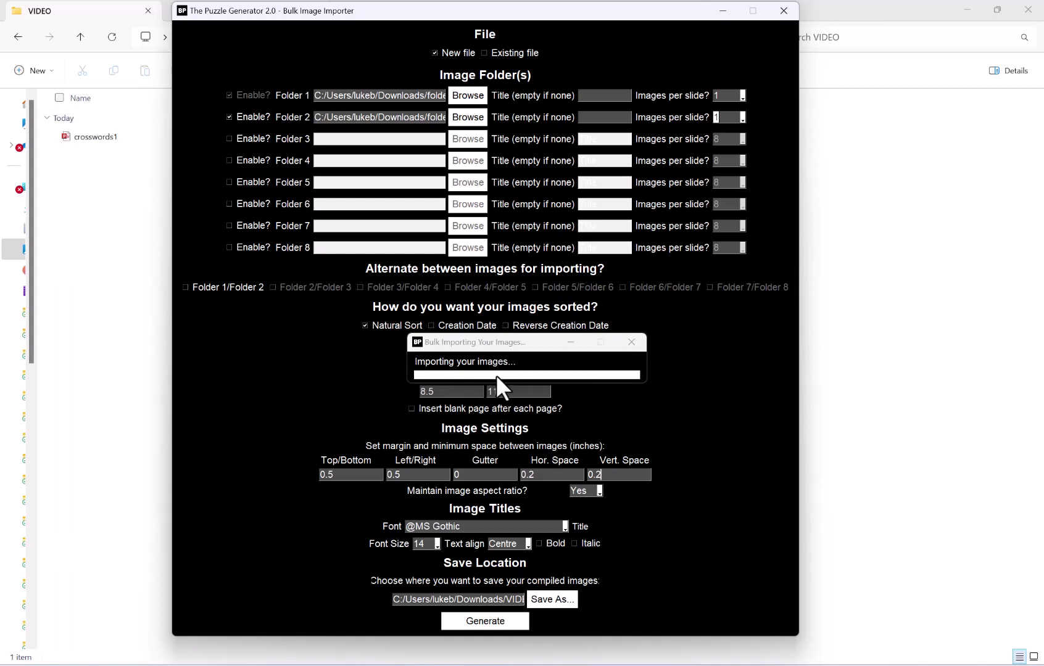
click(441, 370)
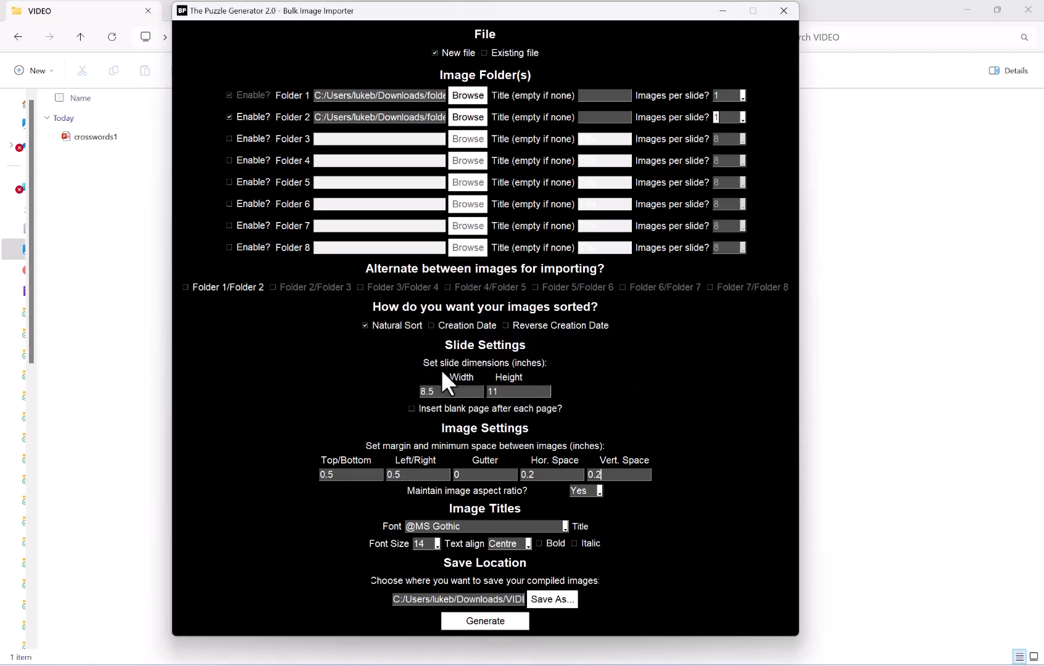
click(96, 138)
double_click(97, 138)
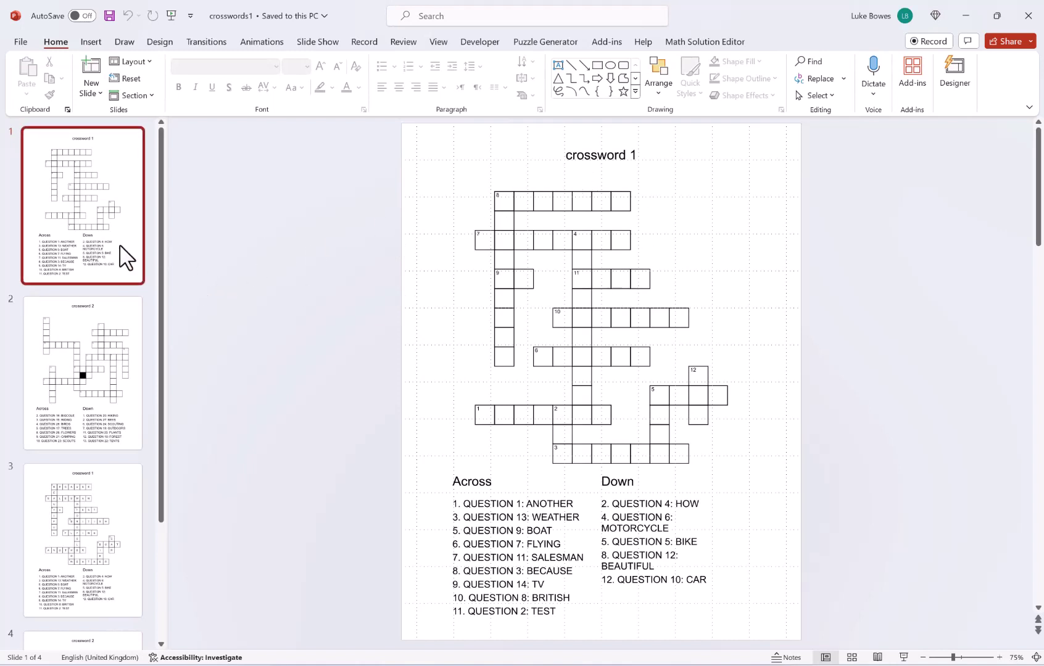
Examine the four slides of crosswords1, comparing the crossword puzzles with their solutions.
scroll(121, 257, down, 3)
scroll(121, 256, up, 4)
click(96, 316)
scroll(102, 370, down, 2)
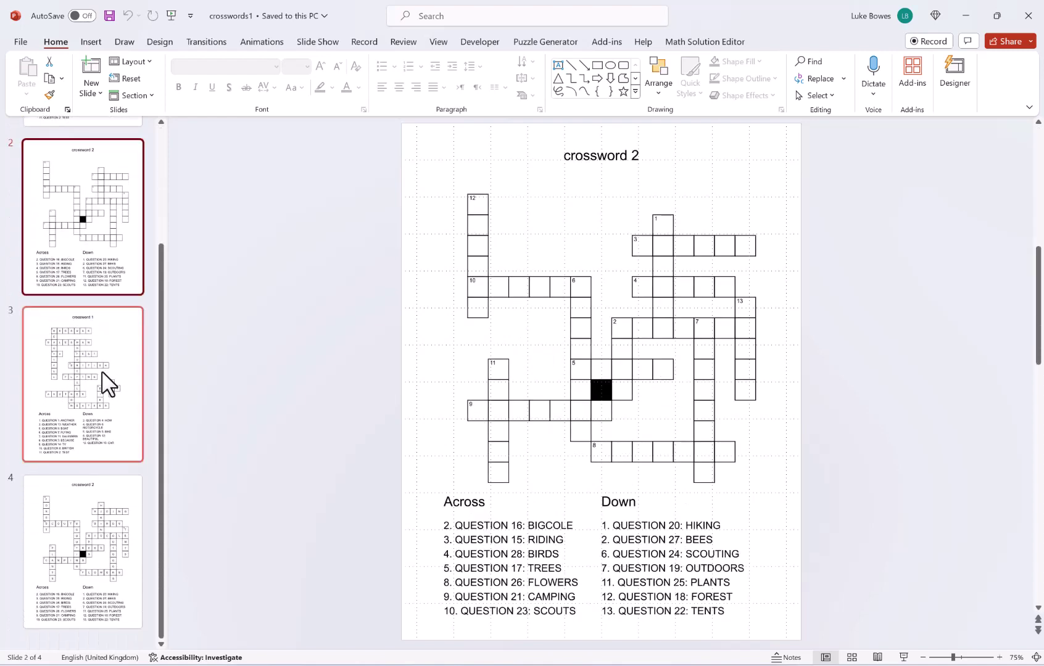
click(105, 382)
click(97, 523)
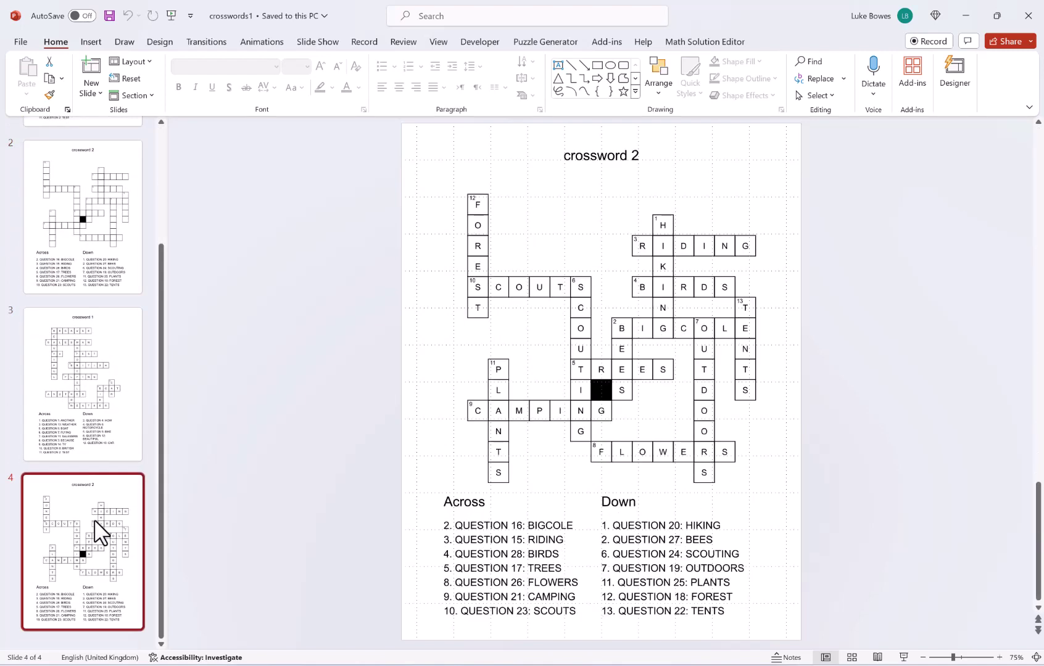
scroll(92, 394, up, 3)
click(104, 238)
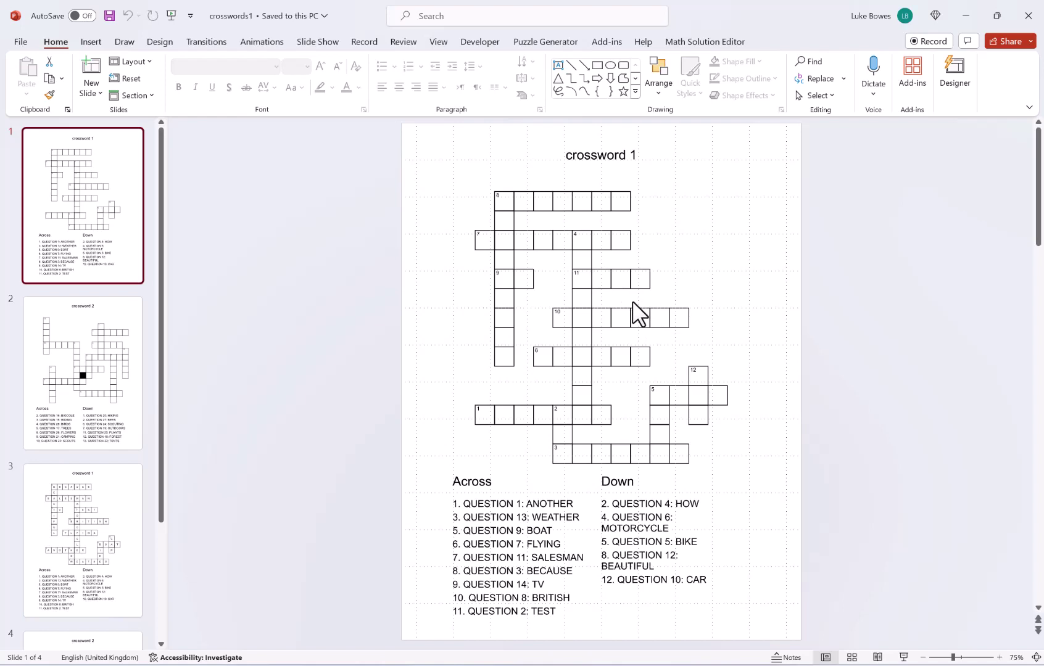
Close the crosswords1 presentation, then return to the Bulk Image Importer and close it.
click(1028, 15)
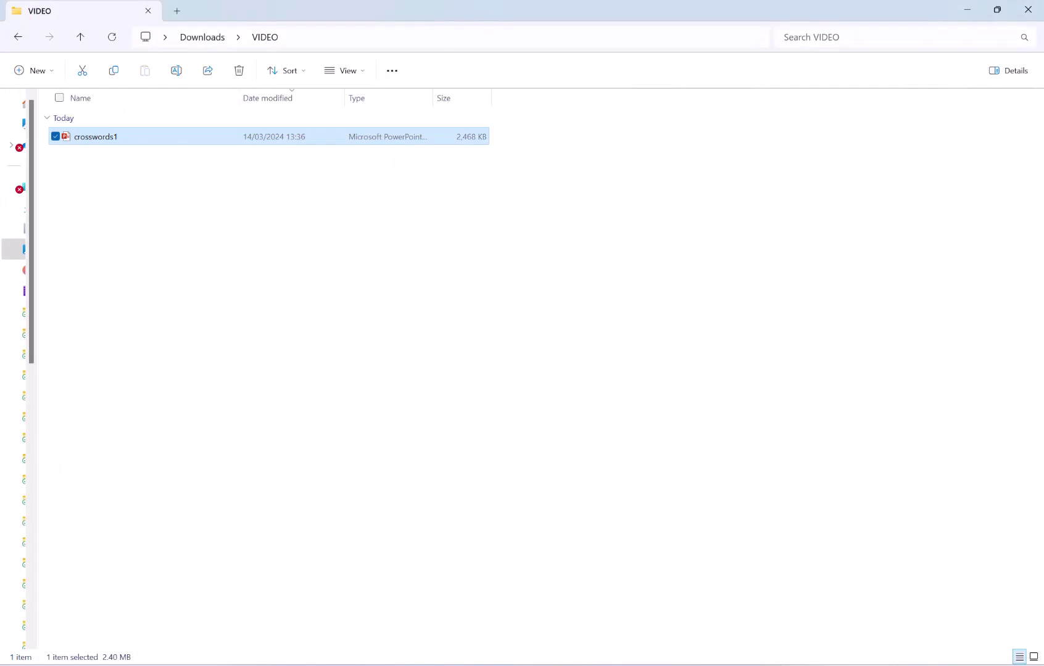
mouse_move(782, 665)
click(811, 618)
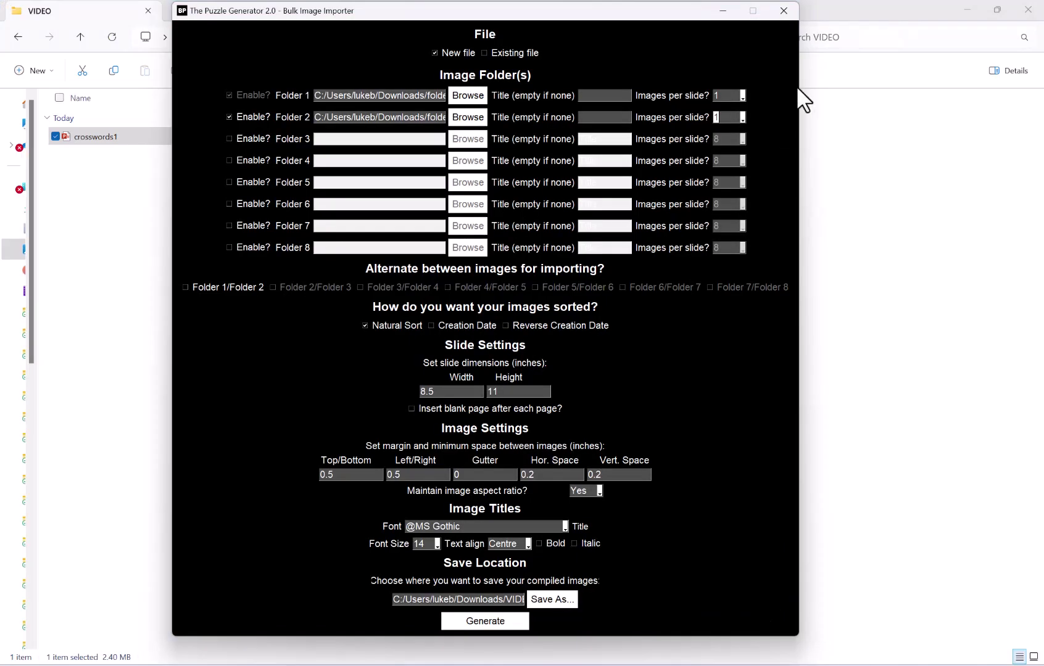
click(784, 11)
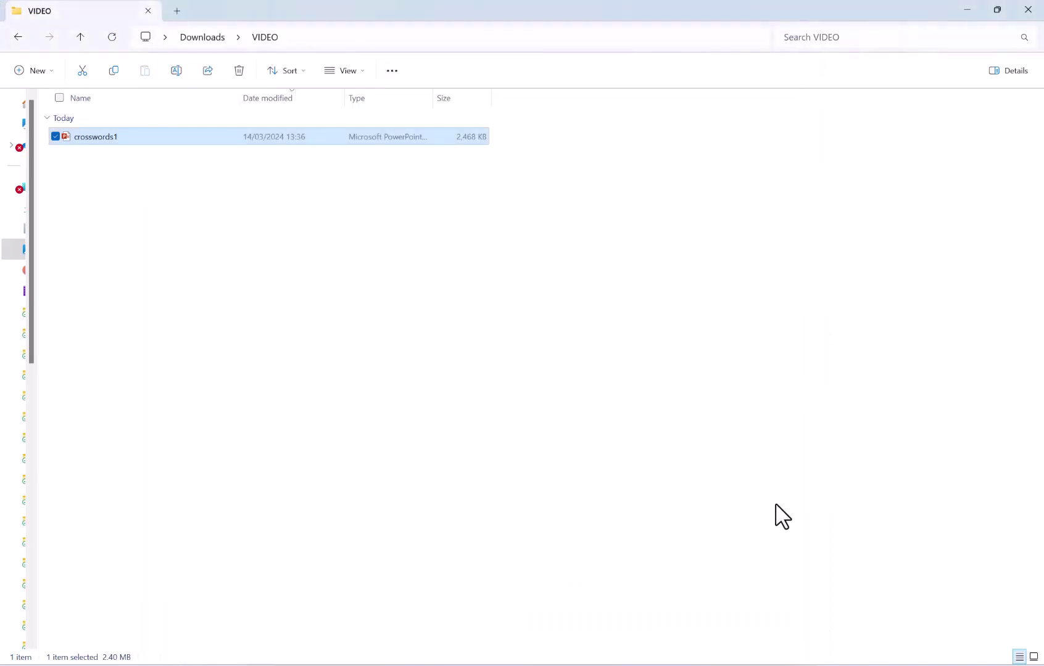
Open the Crossword Generator, enable placing crosswords and questions side by side, and update the preview.
click(591, 472)
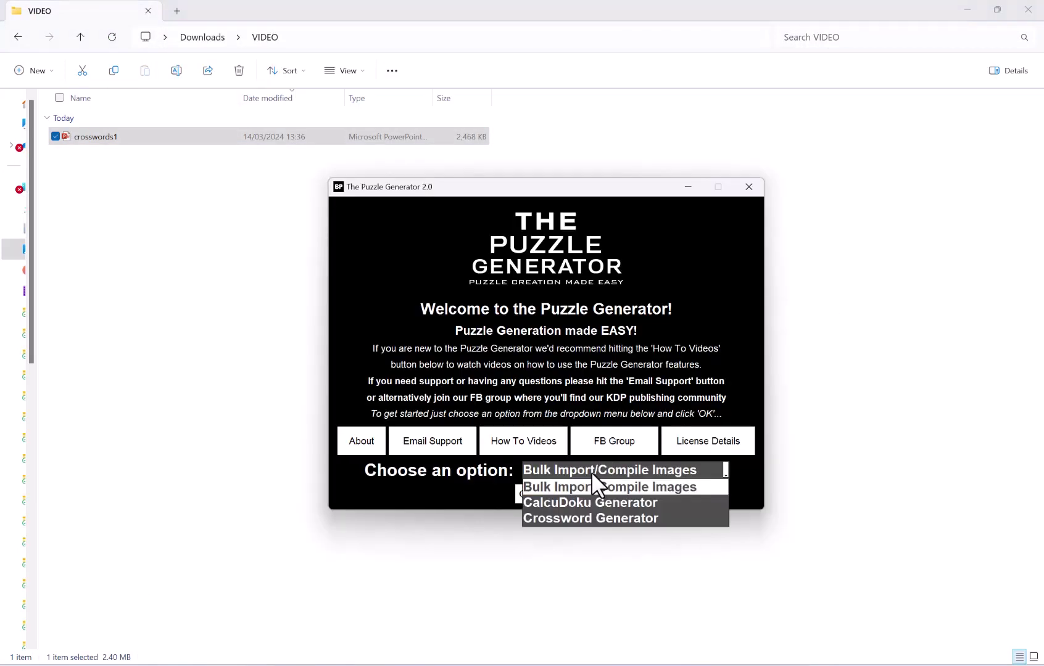
click(574, 518)
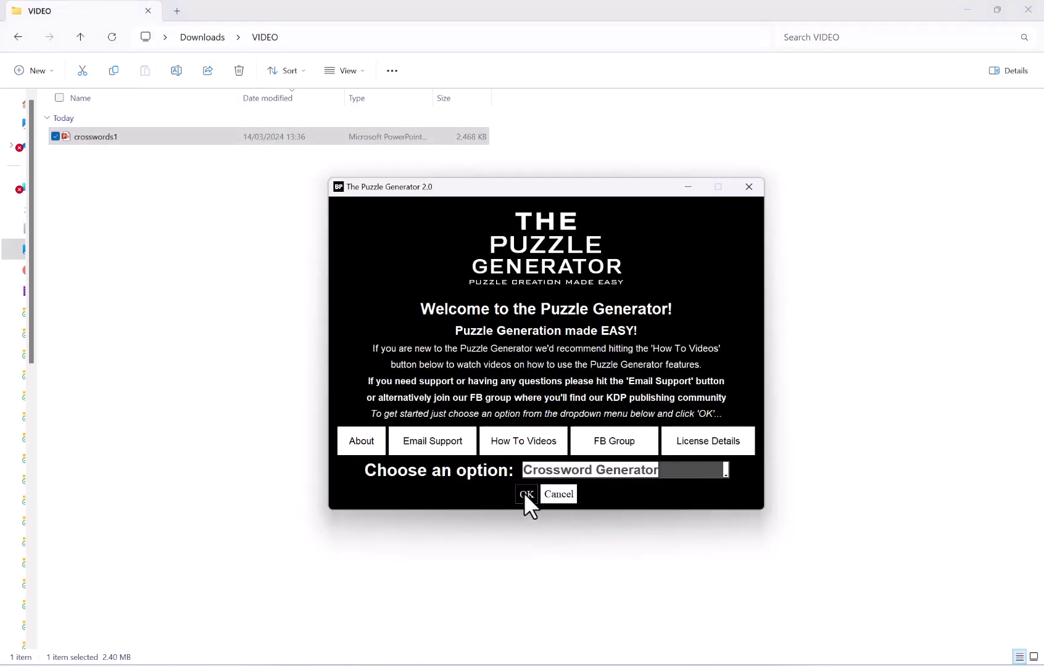
click(525, 494)
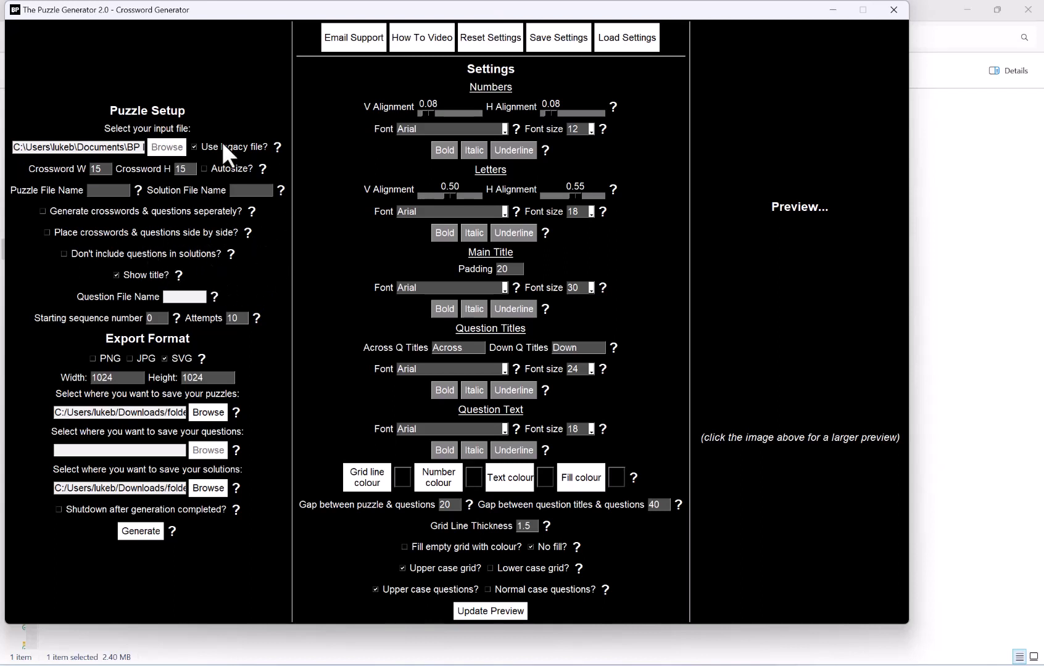
click(114, 232)
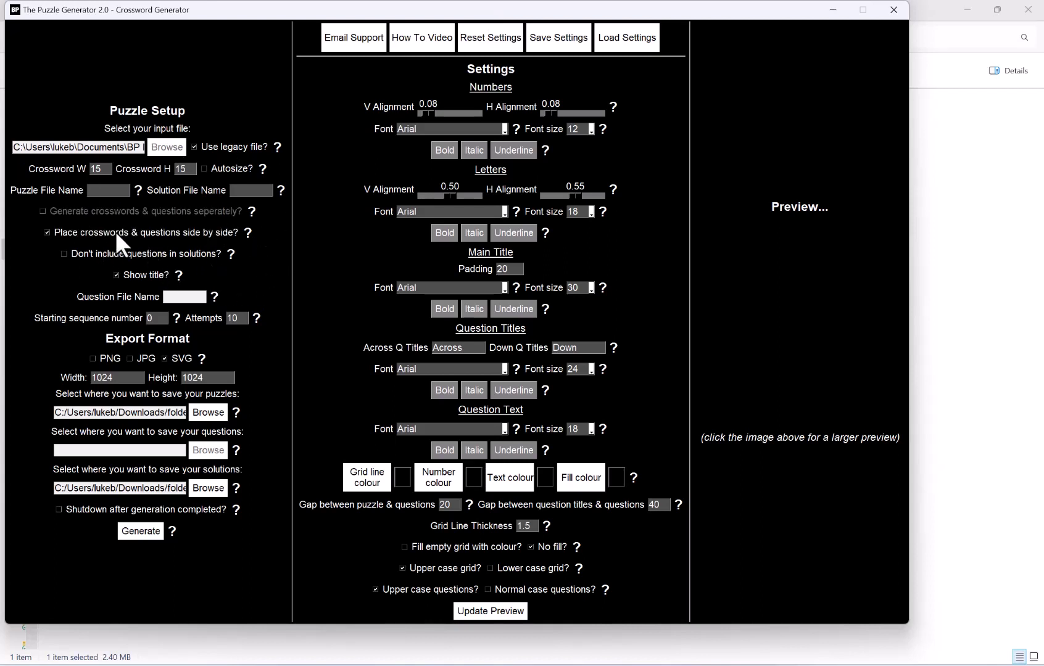
click(507, 609)
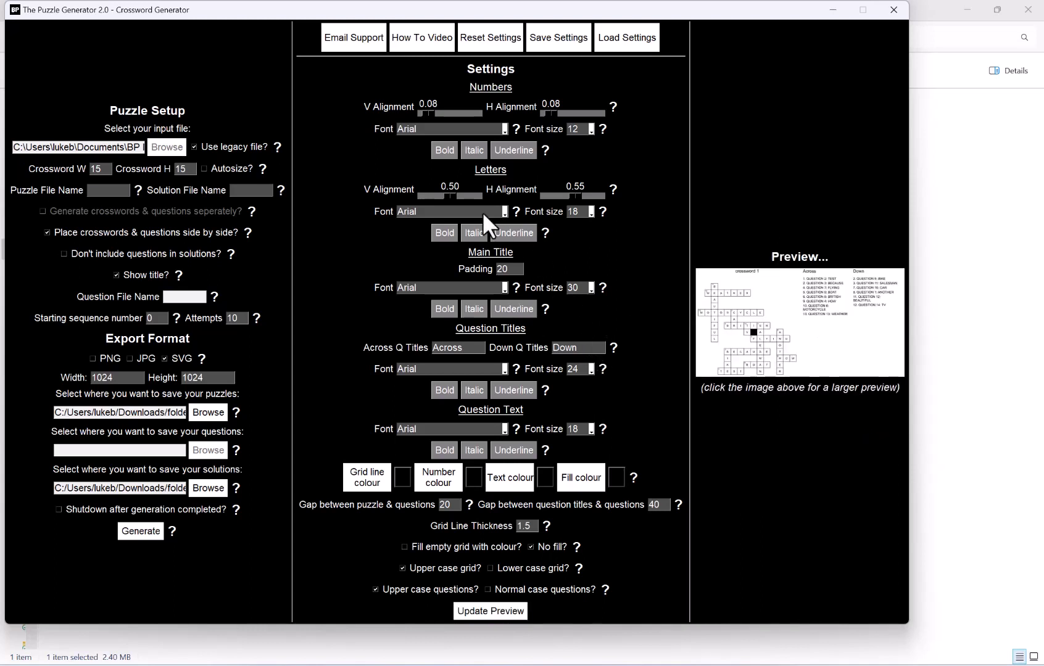
Set the font size of both the question text and the grid letters to 24 and refresh the preview.
click(592, 429)
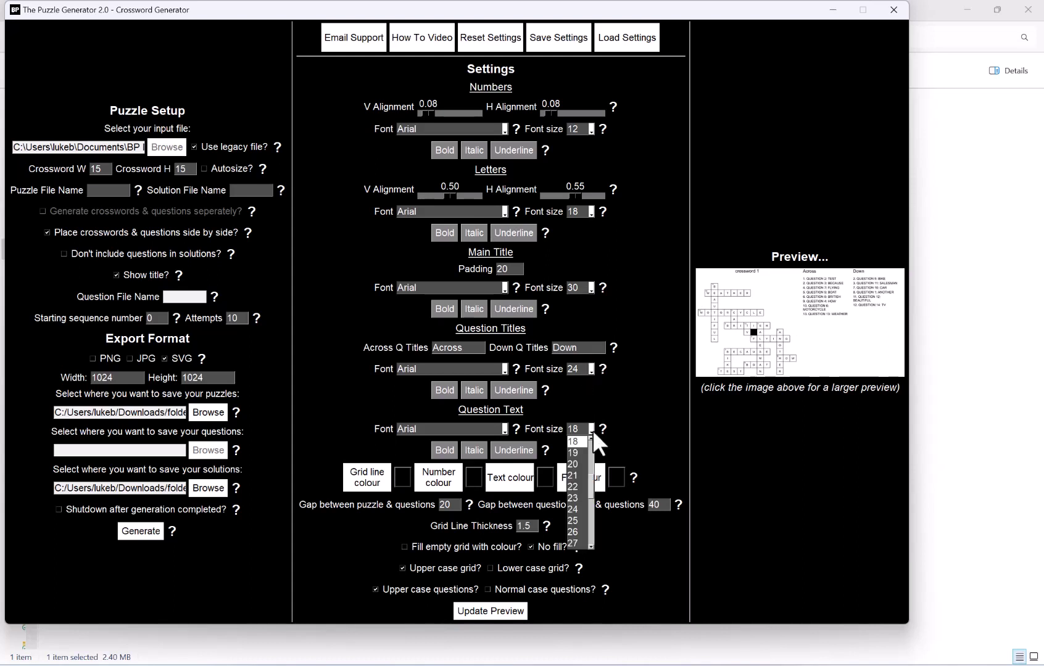
click(574, 509)
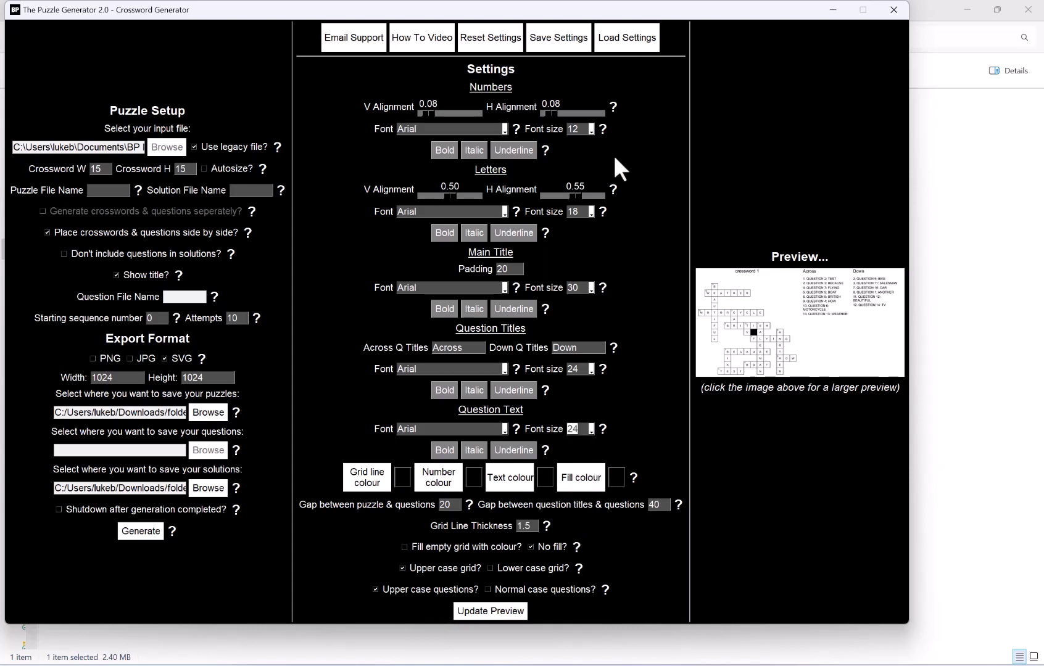
click(589, 210)
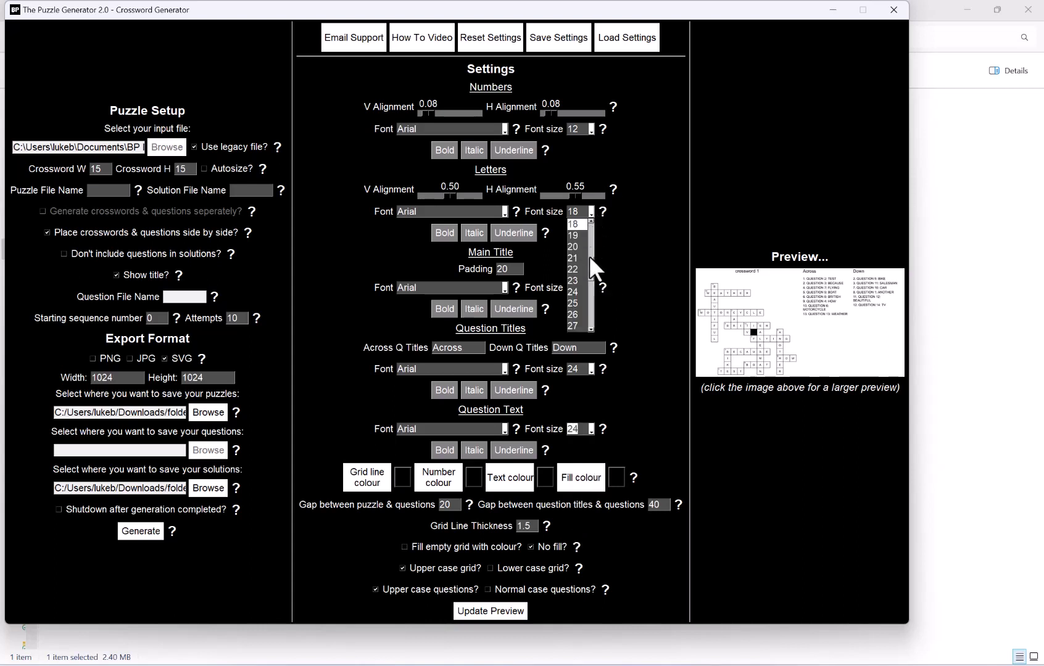
click(575, 295)
click(506, 615)
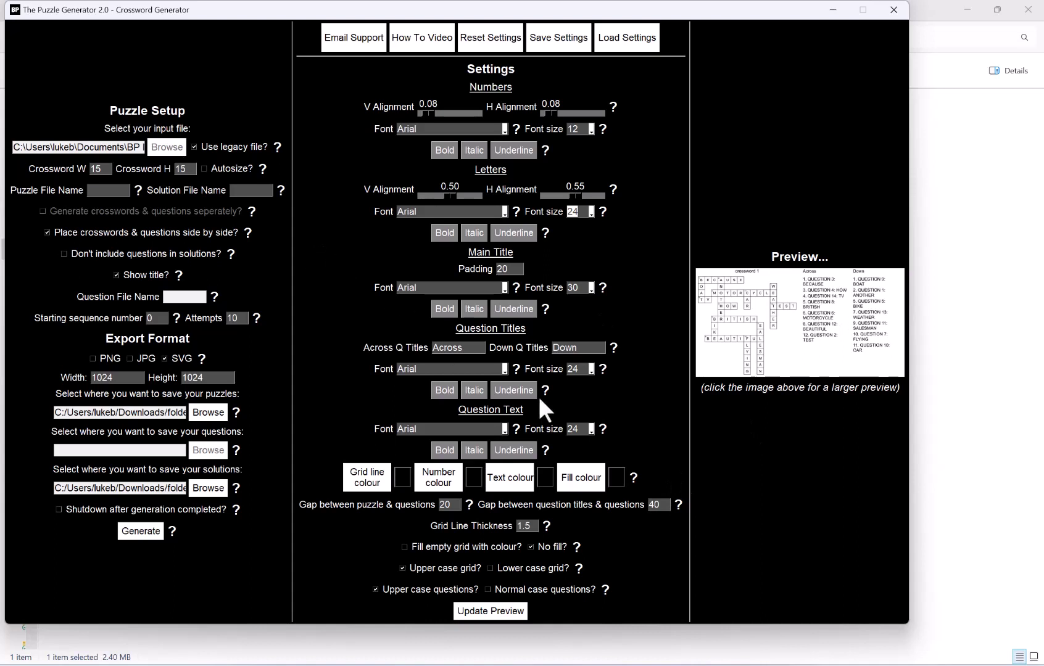
Generate the side-by-side crosswords with their solutions, then exit the Crossword Generator.
click(144, 530)
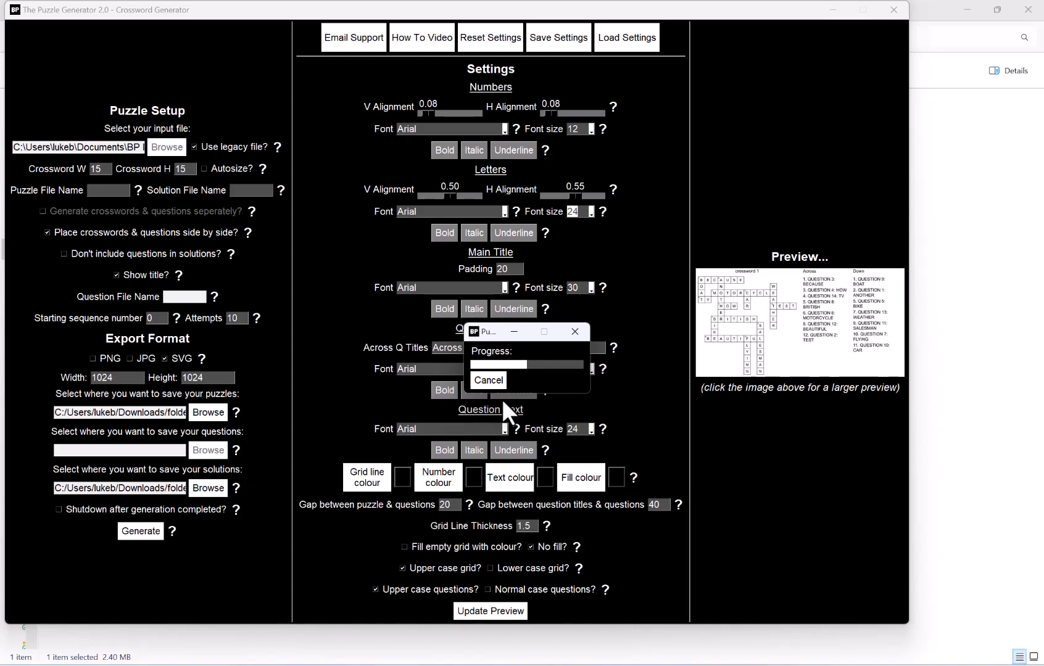
click(486, 374)
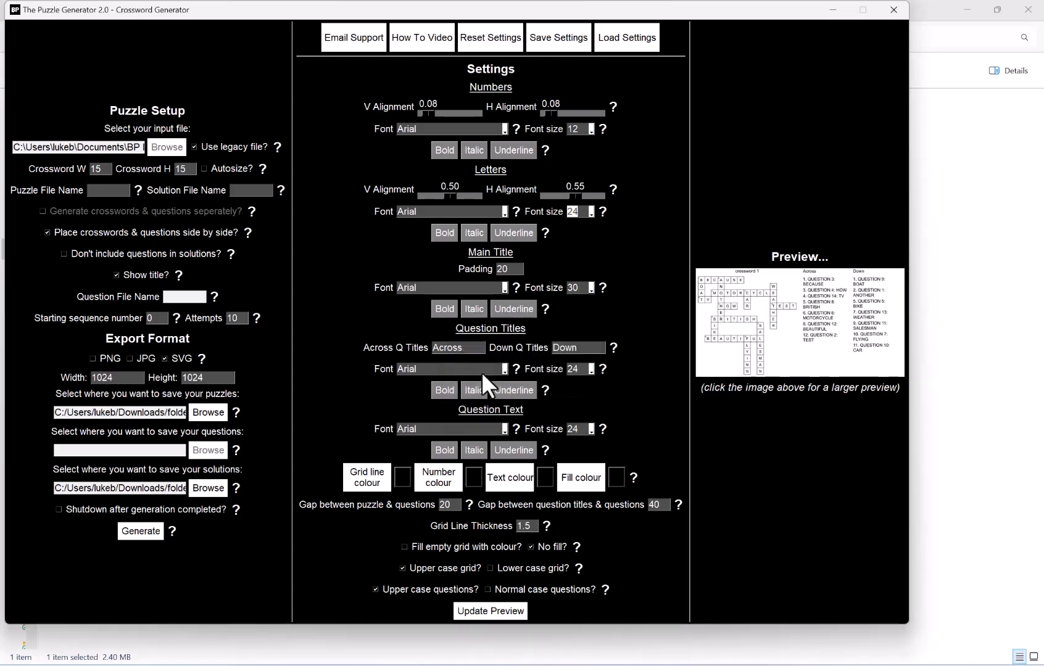
click(896, 12)
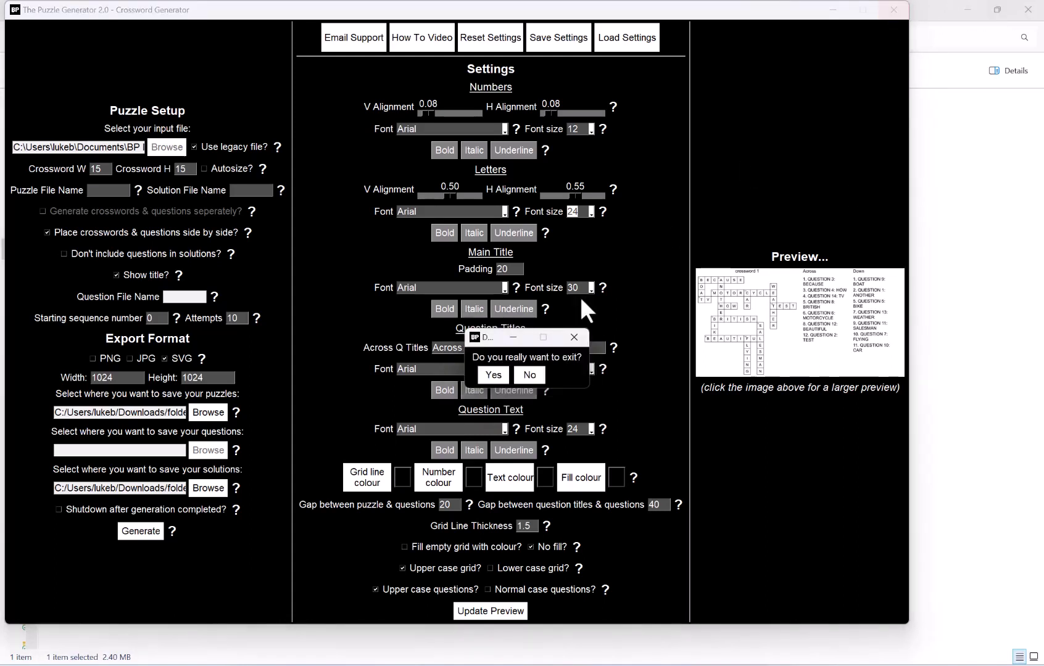
click(496, 370)
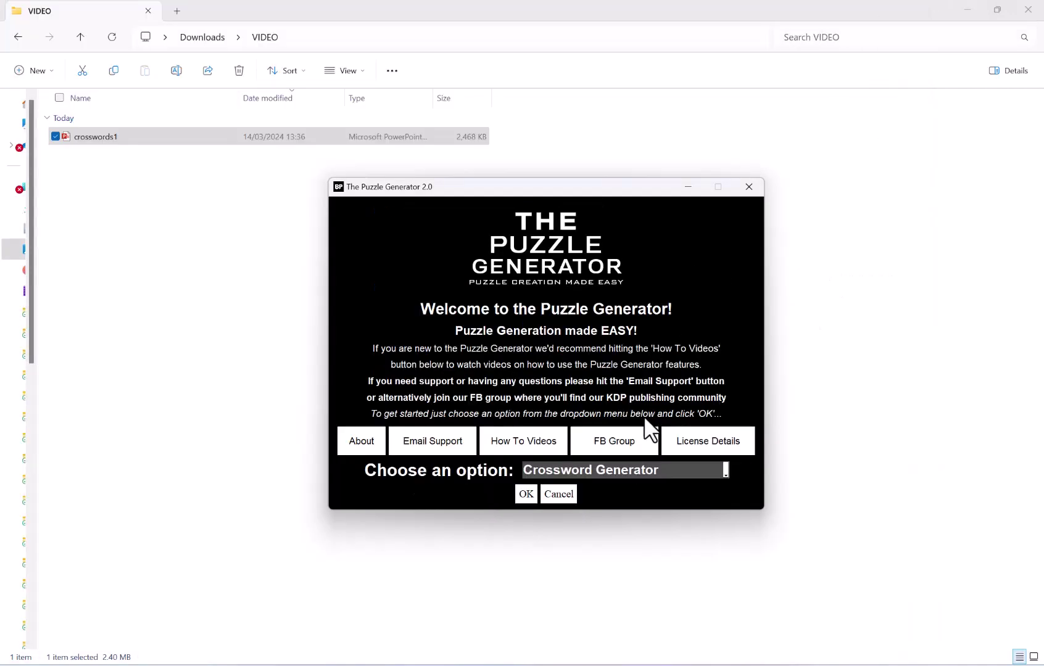
Open the Bulk Import/Compile Images tool from the Puzzle Generator's welcome window.
click(598, 466)
click(594, 487)
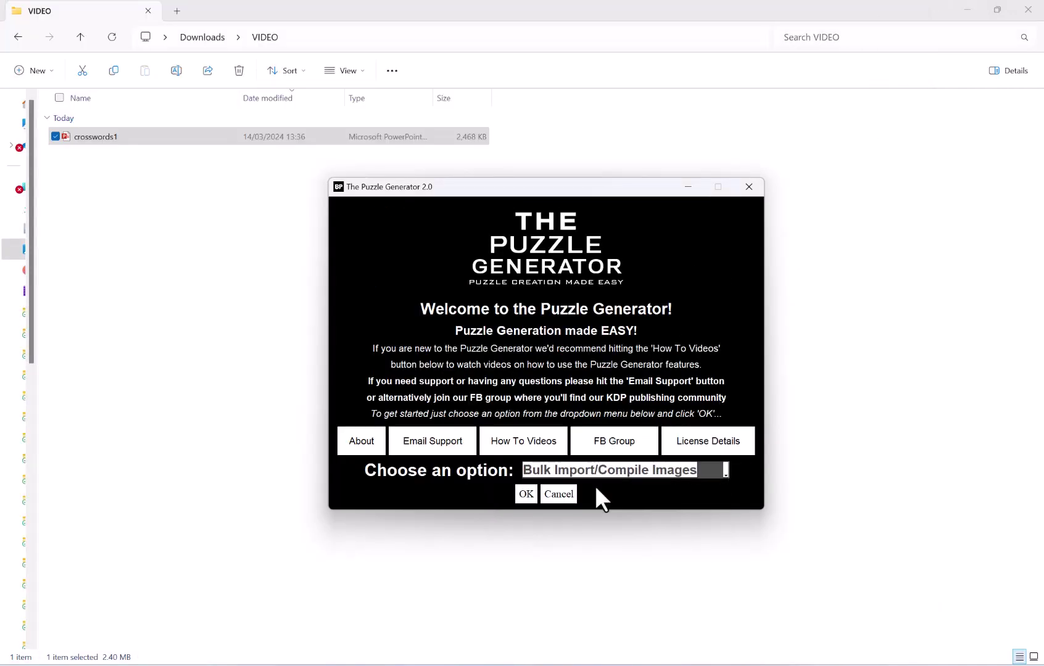
click(525, 494)
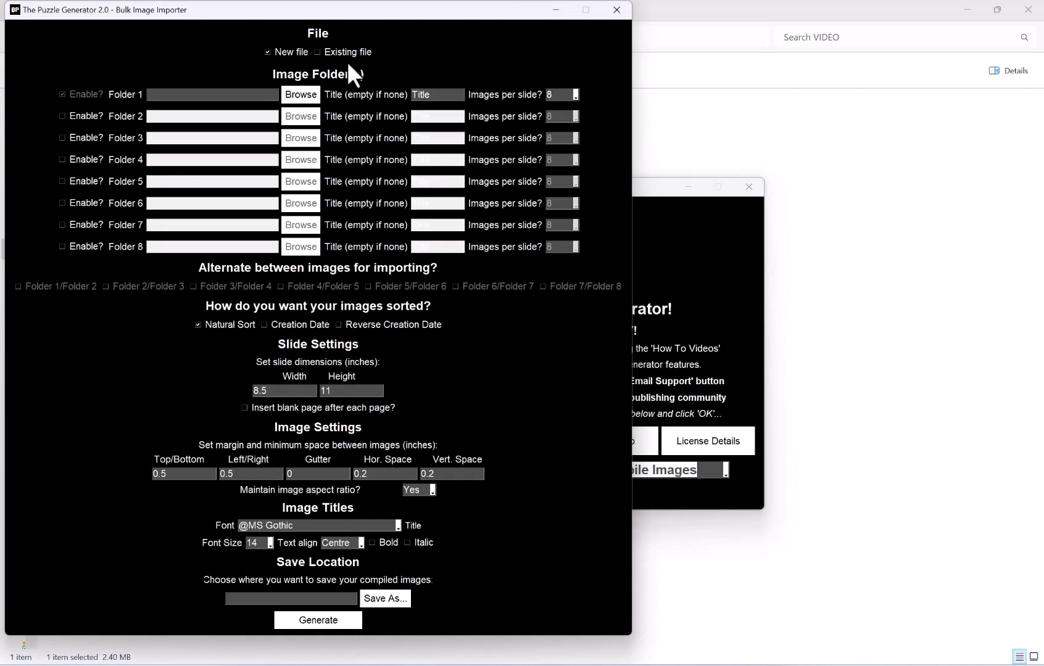
Enable Folder 2 as an image source and clear the titles of Folder 1 and Folder 2.
click(438, 95)
click(81, 116)
key(BackSpace)
key(BackSpace)
key(BackSpace)
key(BackSpace)
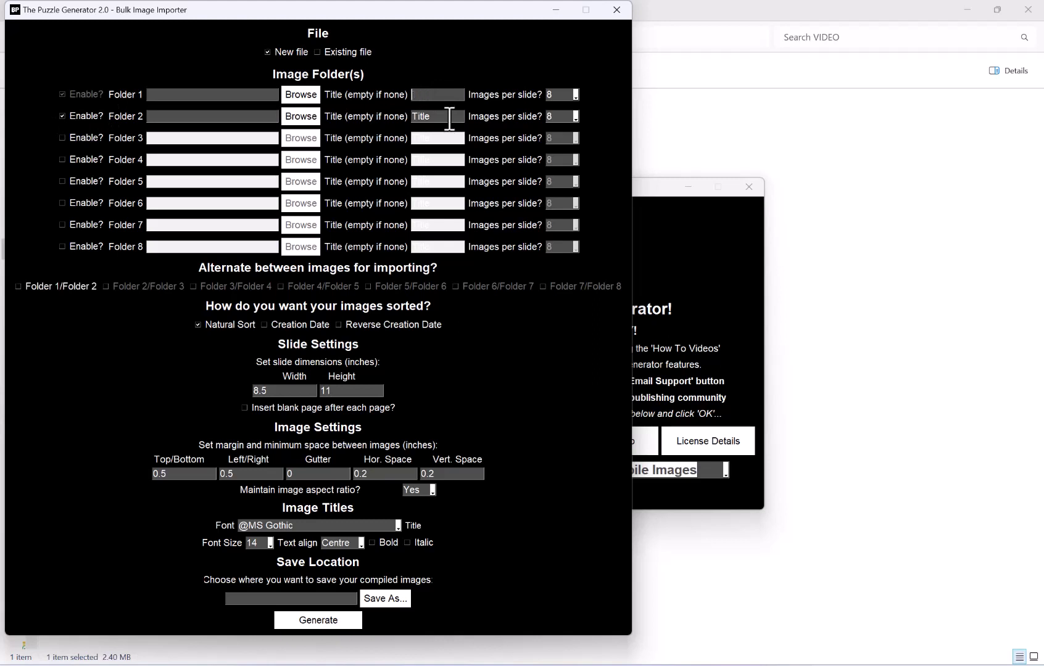
click(449, 117)
key(BackSpace)
key(BackSpace)
key(BackSpace)
key(BackSpace)
key(BackSpace)
Set the images per slide to 2 for both Folder 1 and Folder 2.
click(575, 95)
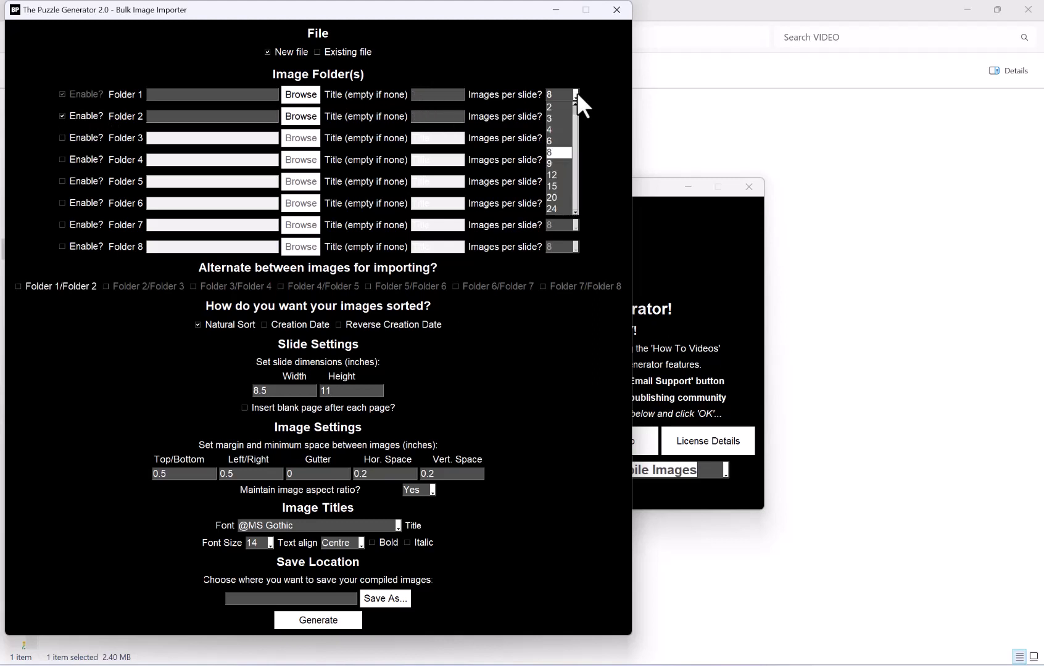
click(563, 107)
click(575, 116)
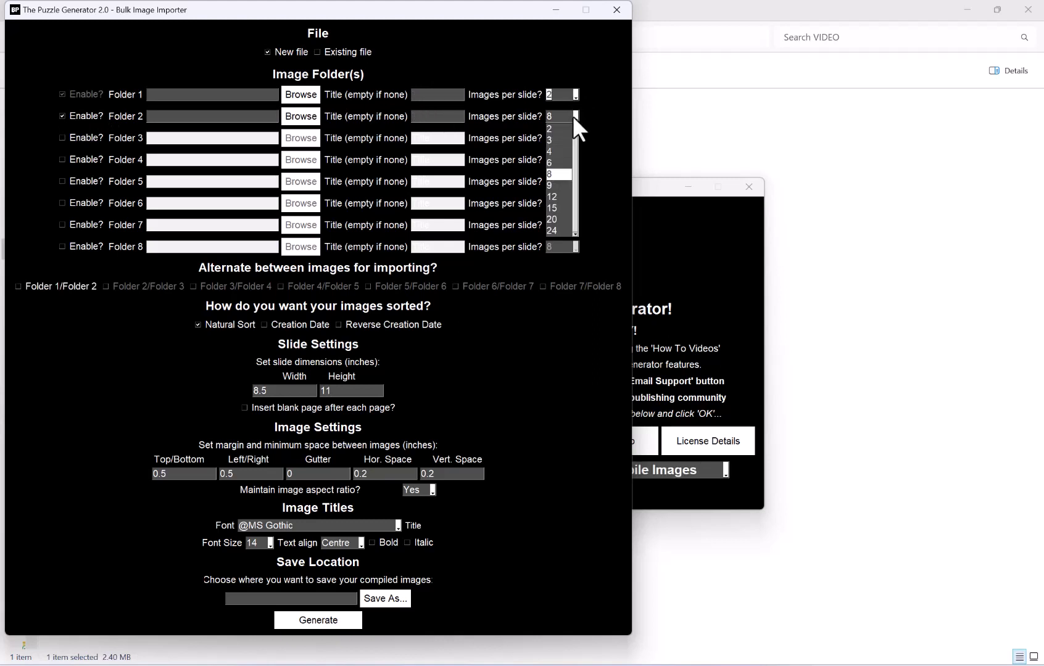
click(566, 131)
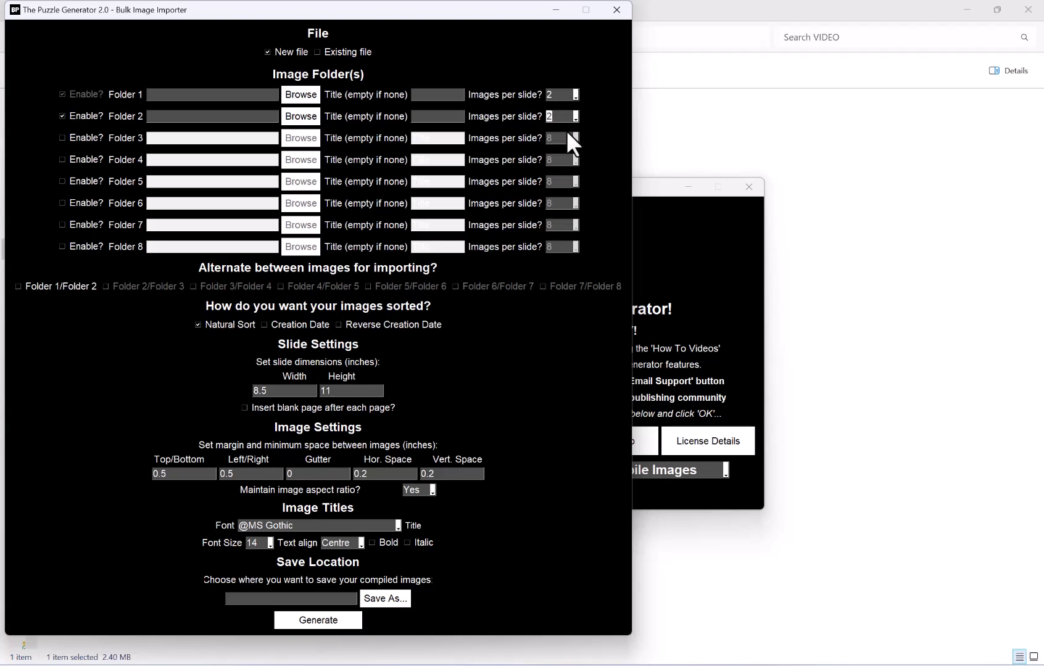
Choose the p folder inside Downloads > folder1 as the image source for Folder 1.
click(304, 96)
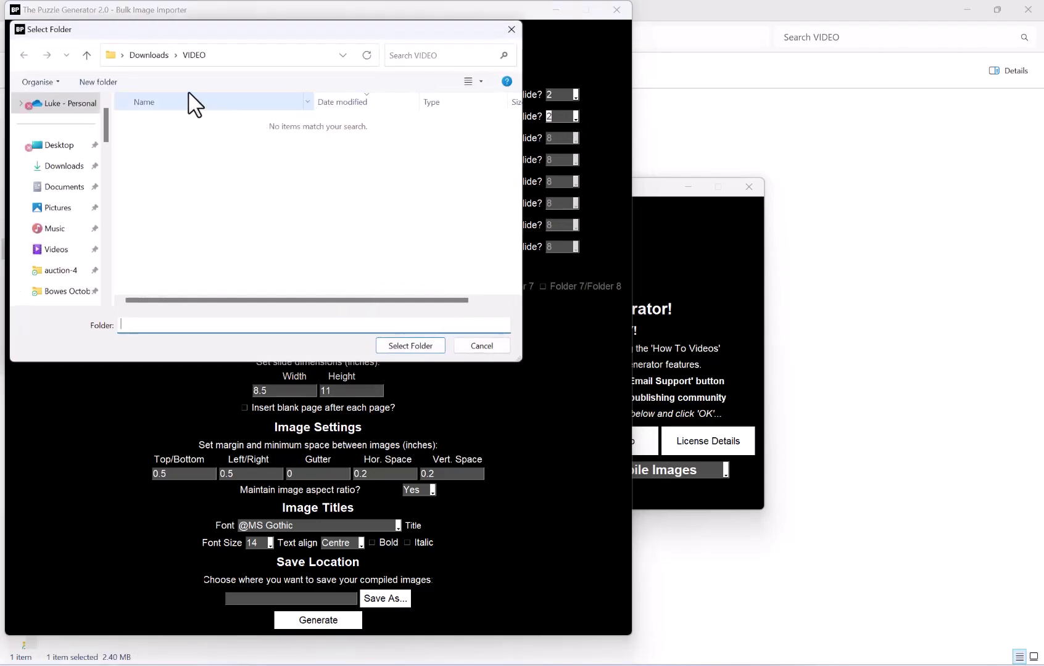
click(149, 56)
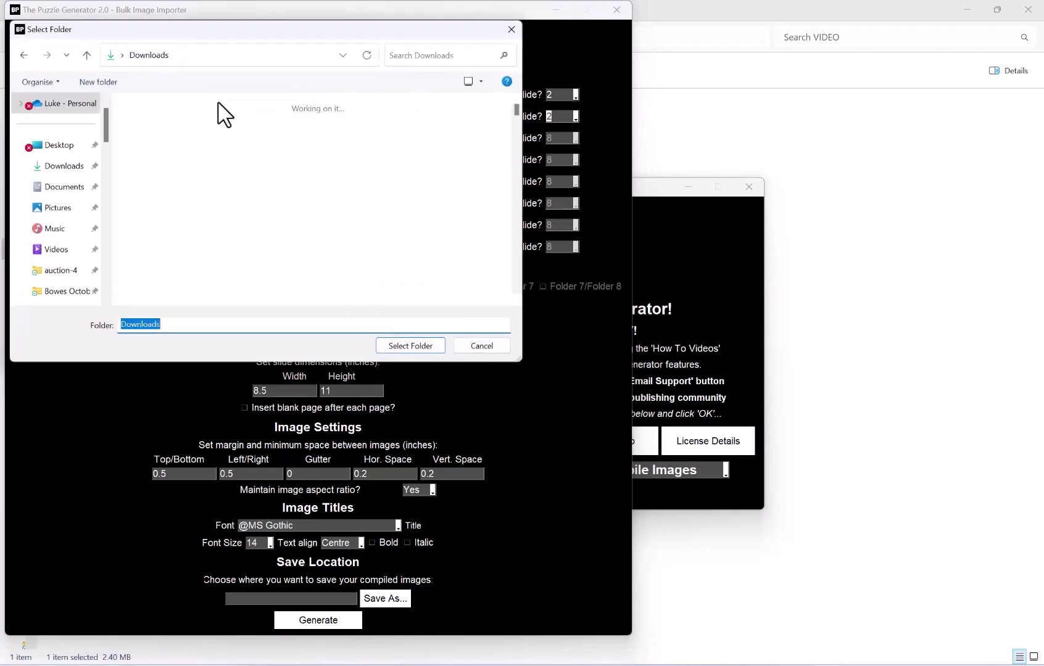
click(298, 295)
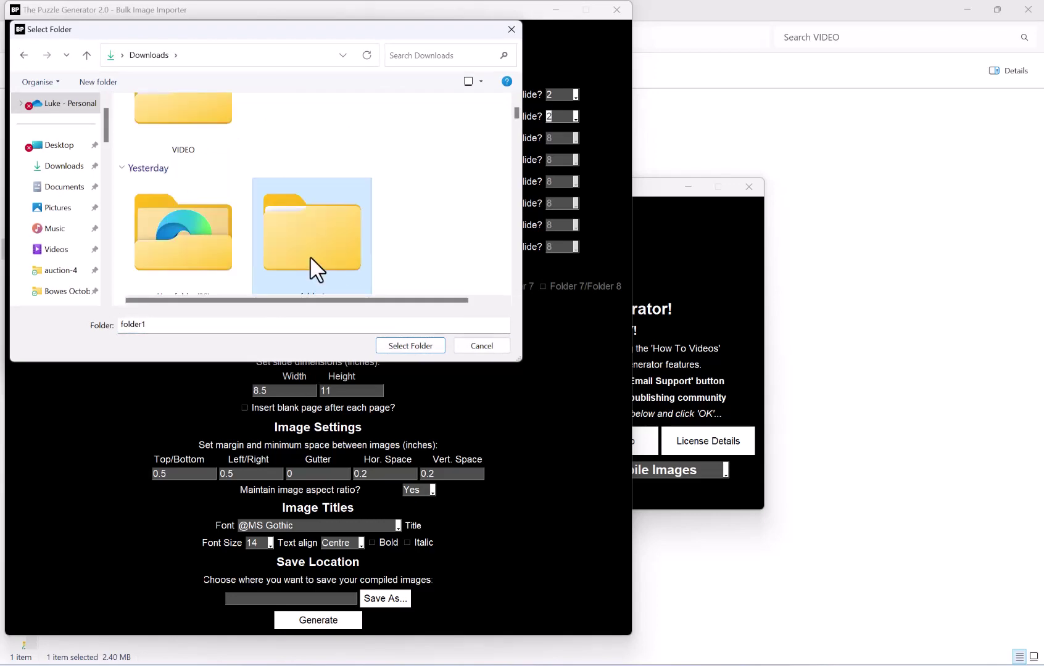
double_click(310, 256)
double_click(202, 146)
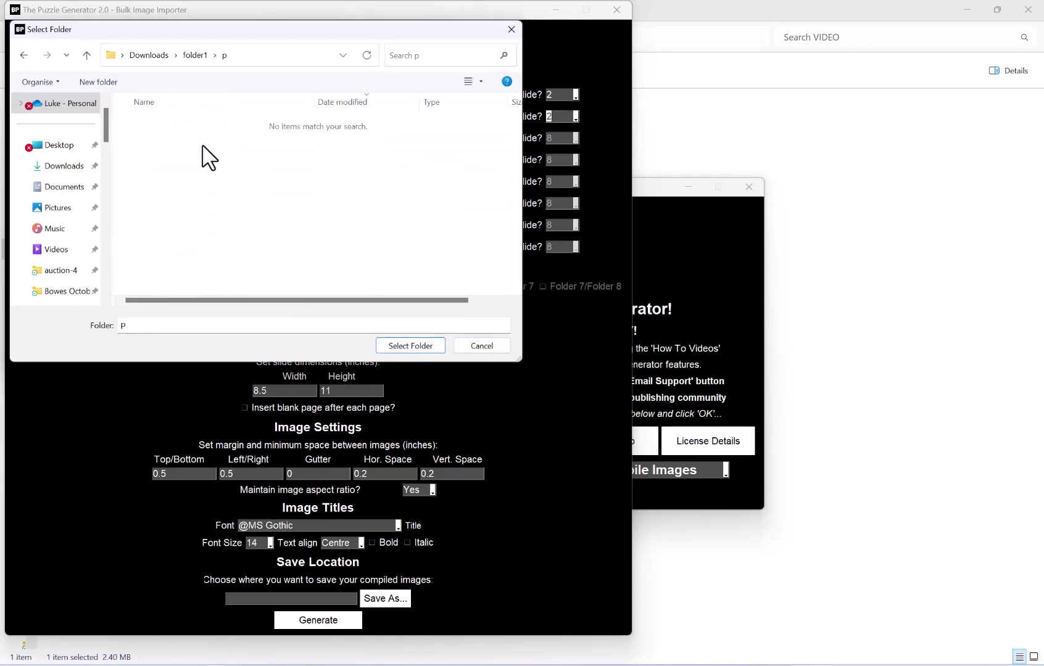
click(397, 344)
Choose the s folder inside Downloads > folder1 as the image source for Folder 2.
click(291, 117)
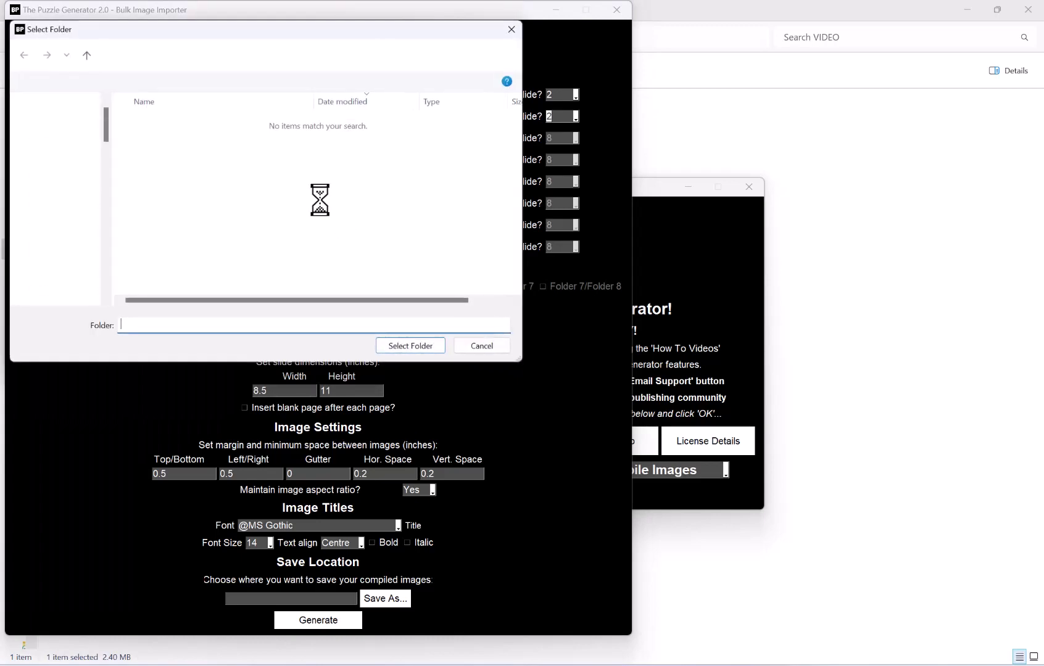
click(199, 58)
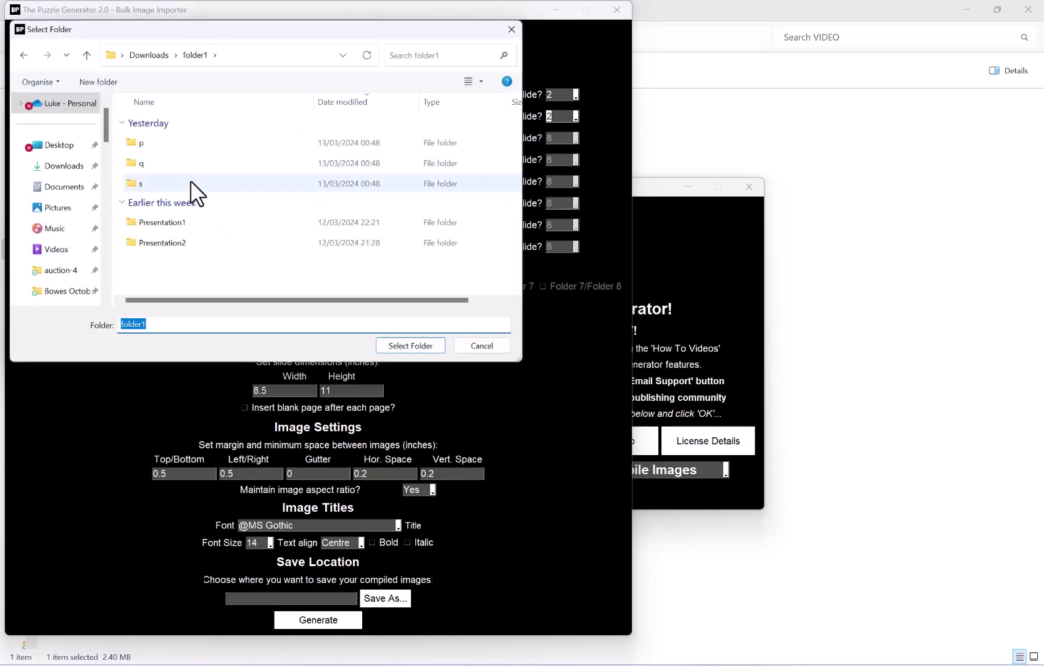
double_click(196, 184)
click(419, 343)
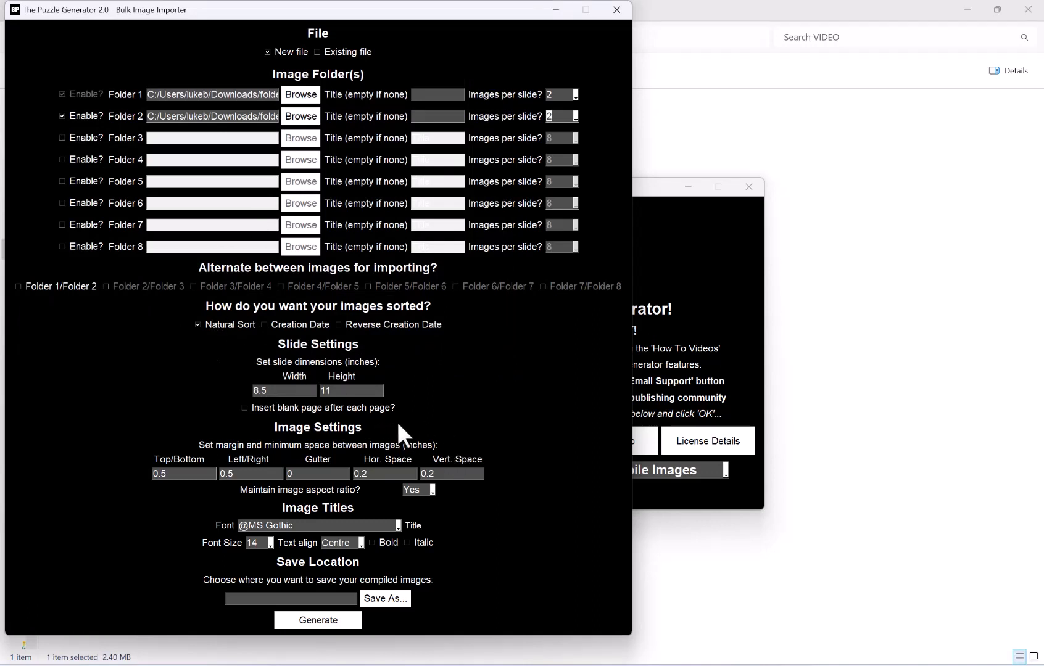
Set the save location to a PowerPoint file named crosswords2 in Downloads > VIDEO.
click(385, 598)
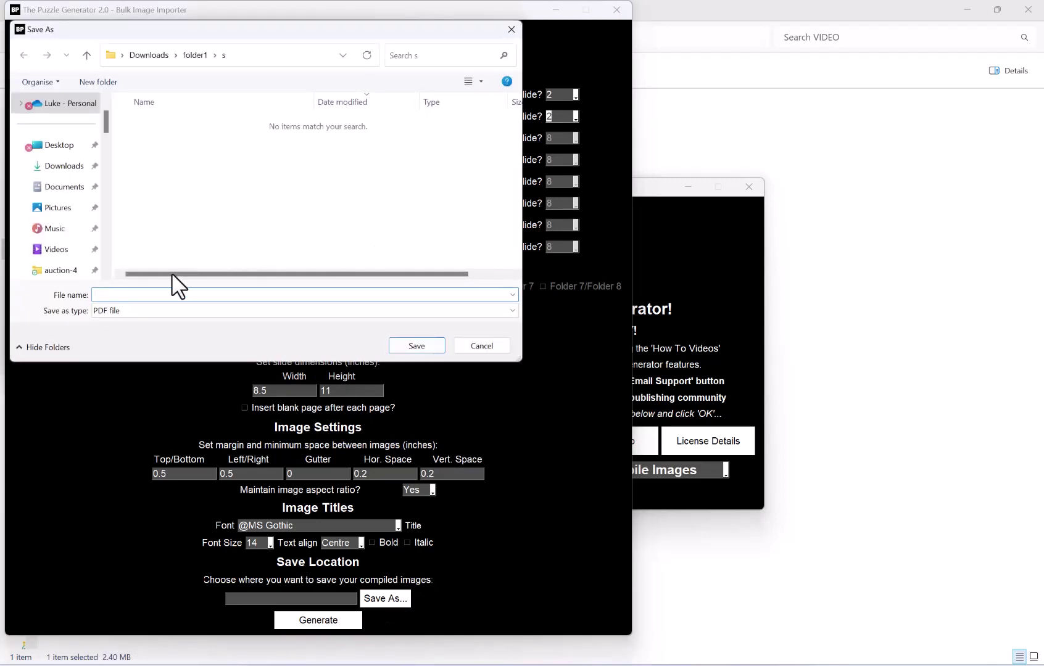
click(149, 55)
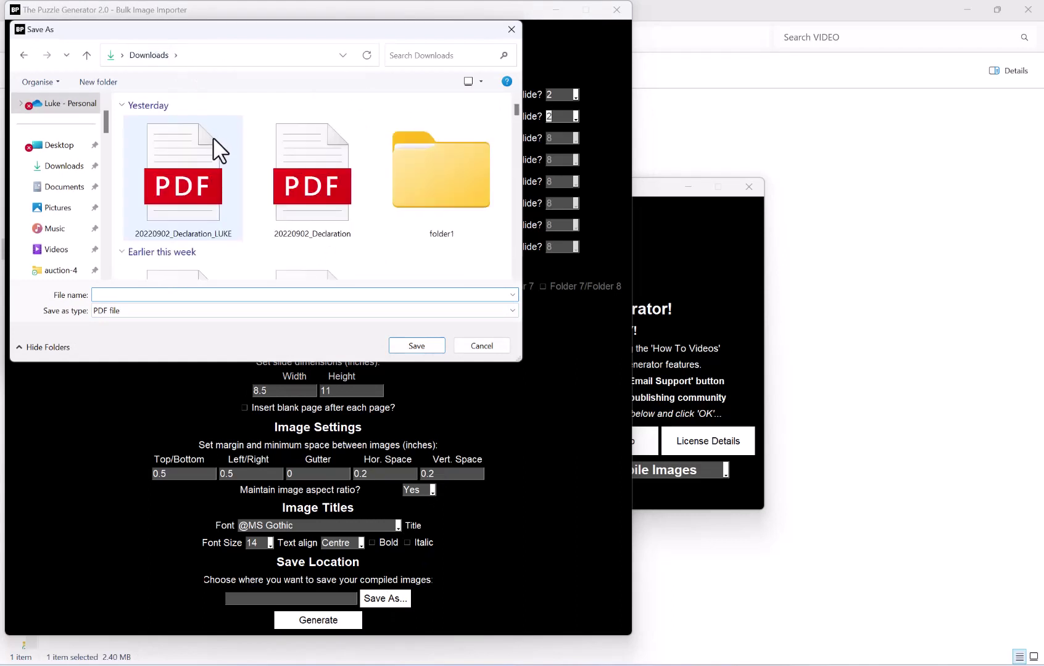
double_click(176, 175)
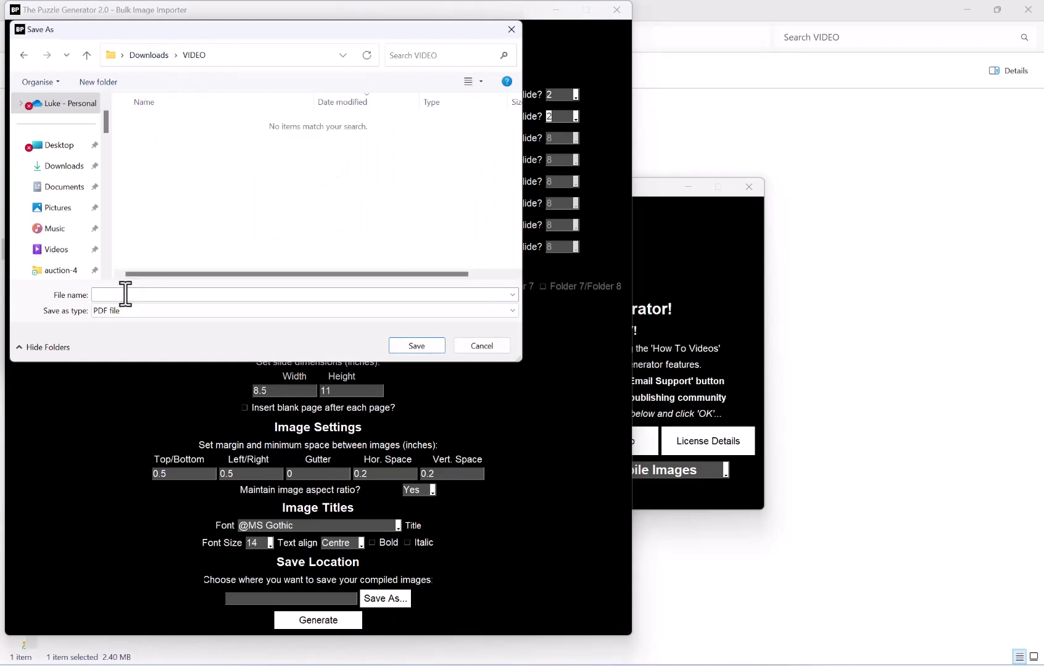
click(121, 311)
click(114, 348)
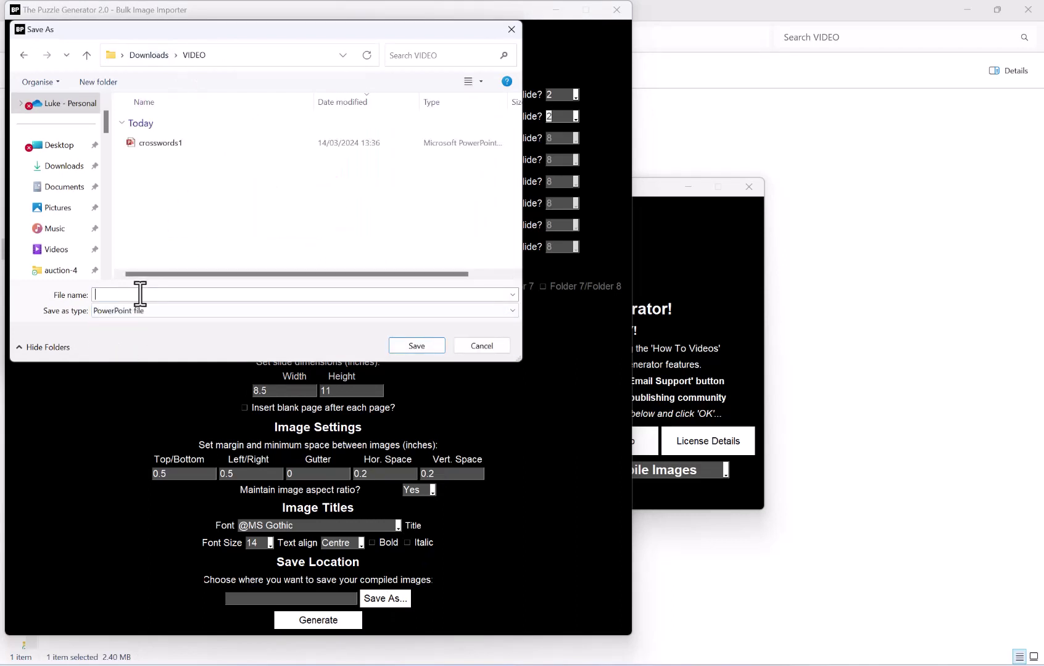
text(crosswo)
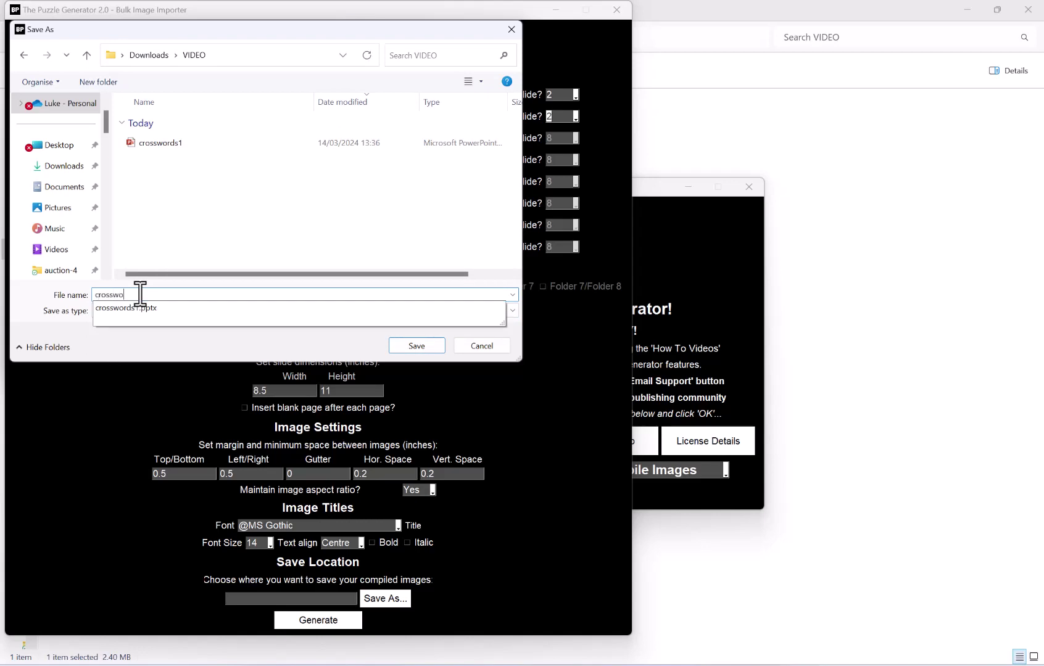
text(rds2)
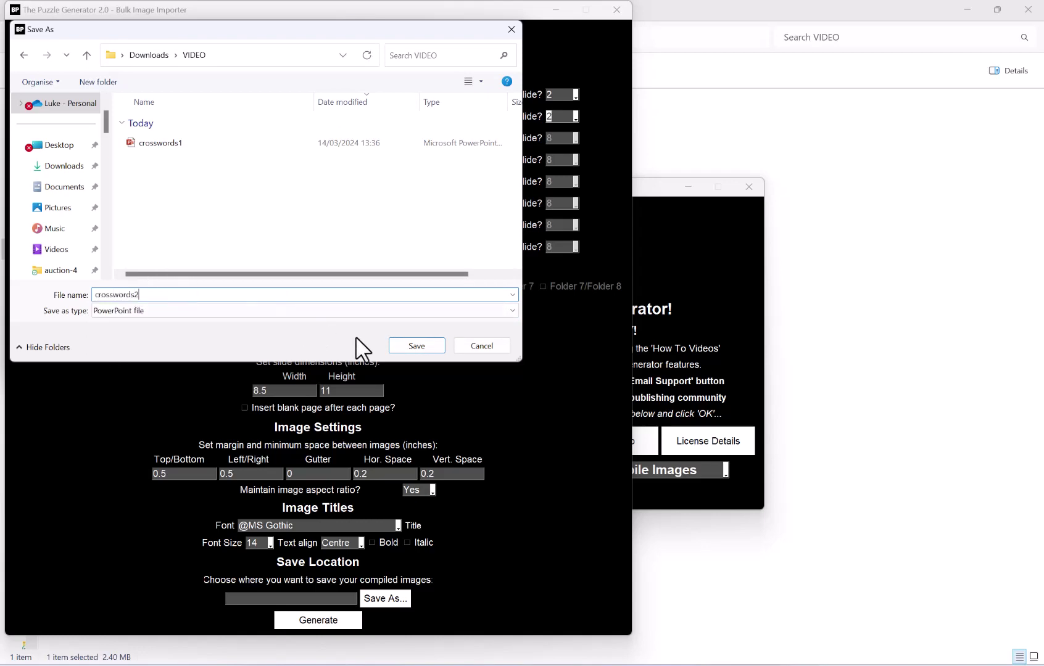
click(414, 346)
Generate the compiled crosswords2 presentation and close the Bulk Image Importer.
click(332, 620)
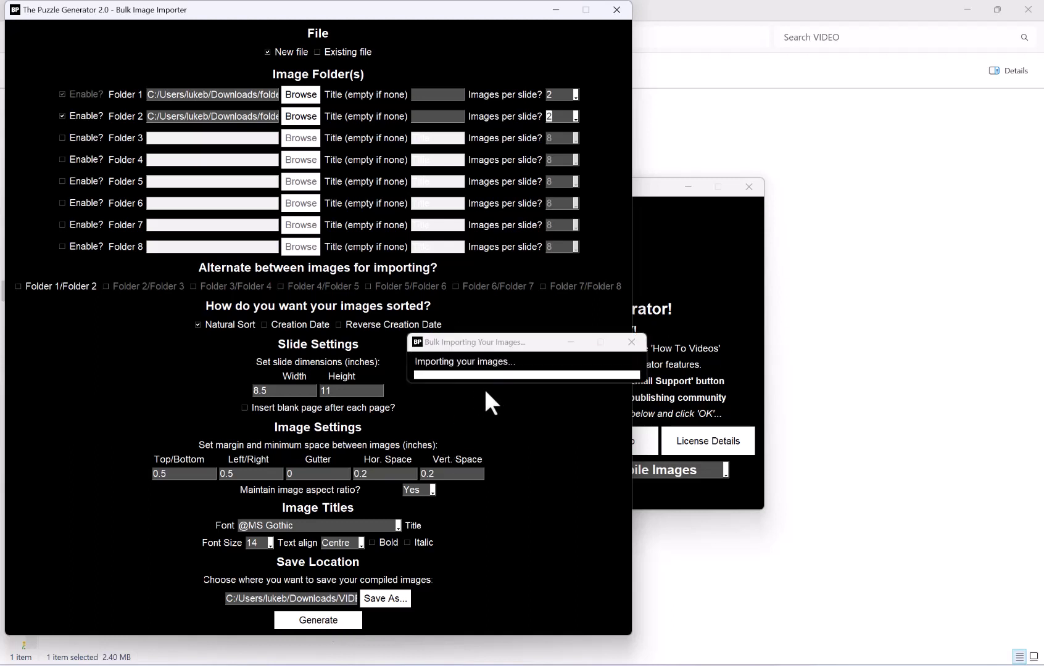
click(441, 375)
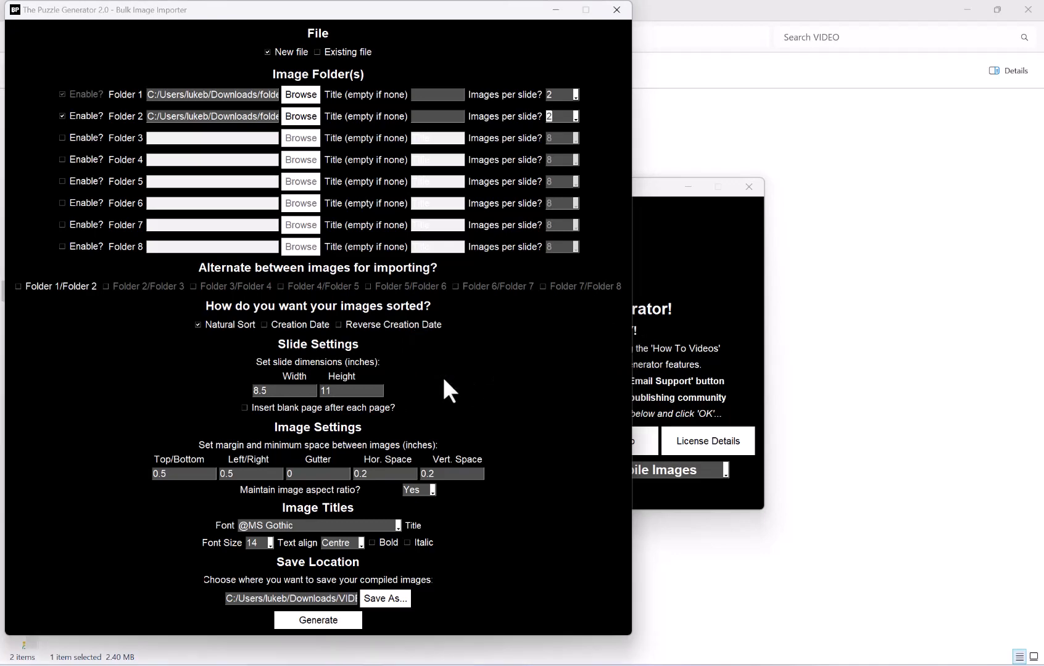
click(617, 9)
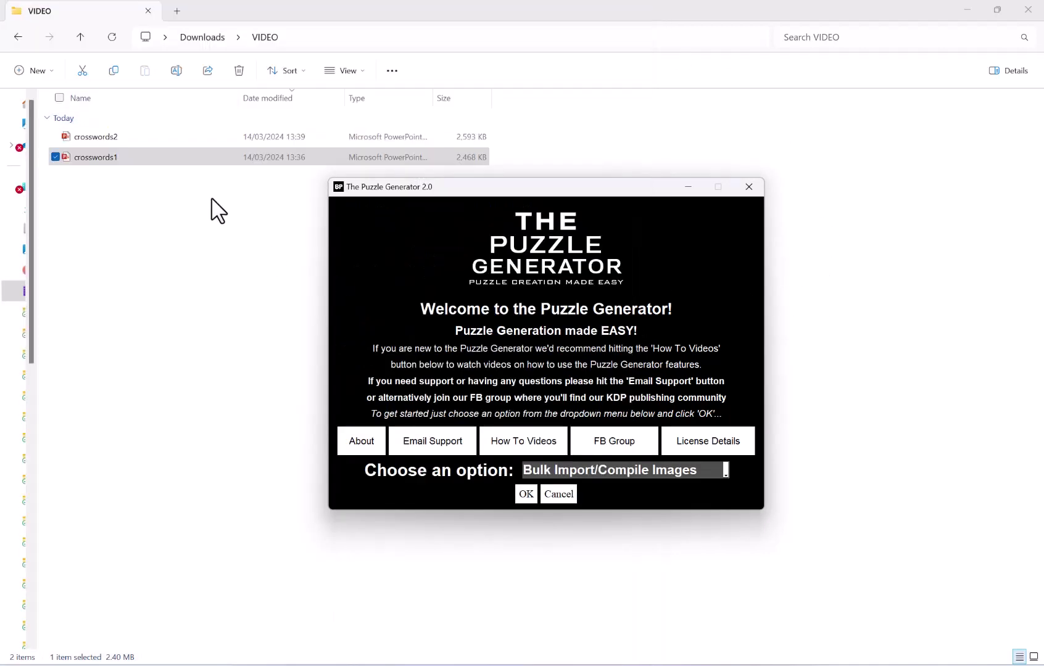
Open the crosswords2 presentation in PowerPoint, examine its puzzle and solution slides, and close it.
double_click(139, 141)
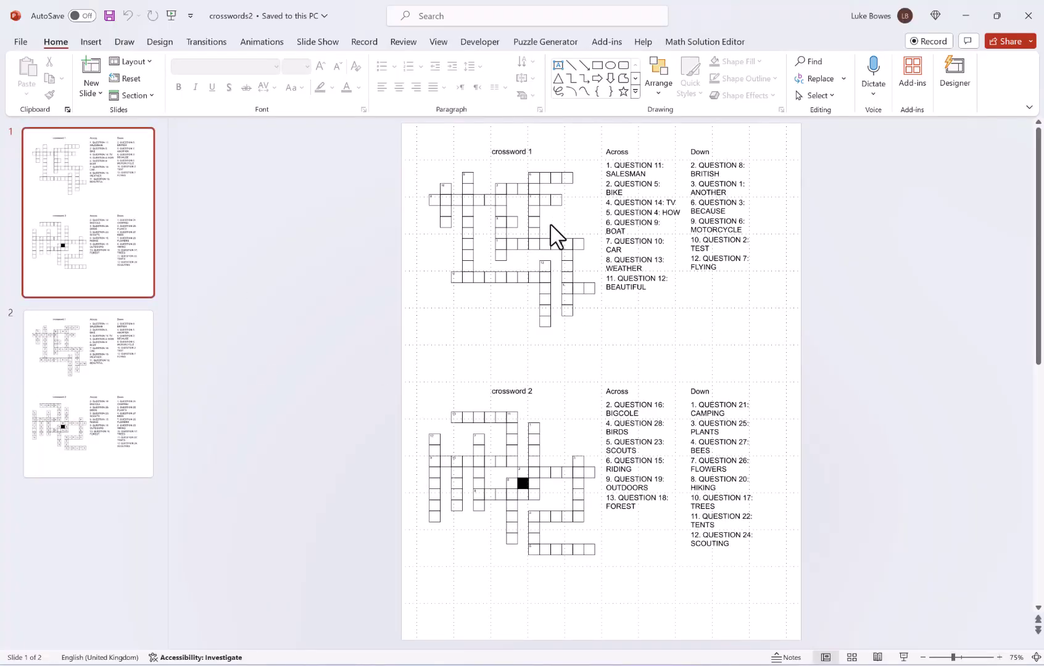
click(115, 356)
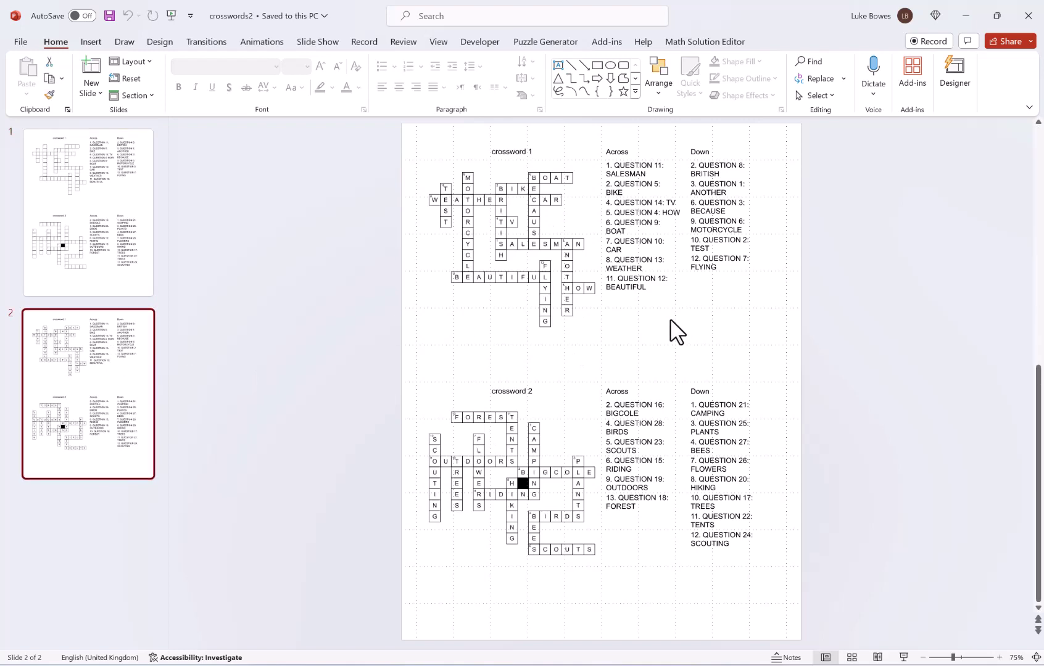
click(1029, 16)
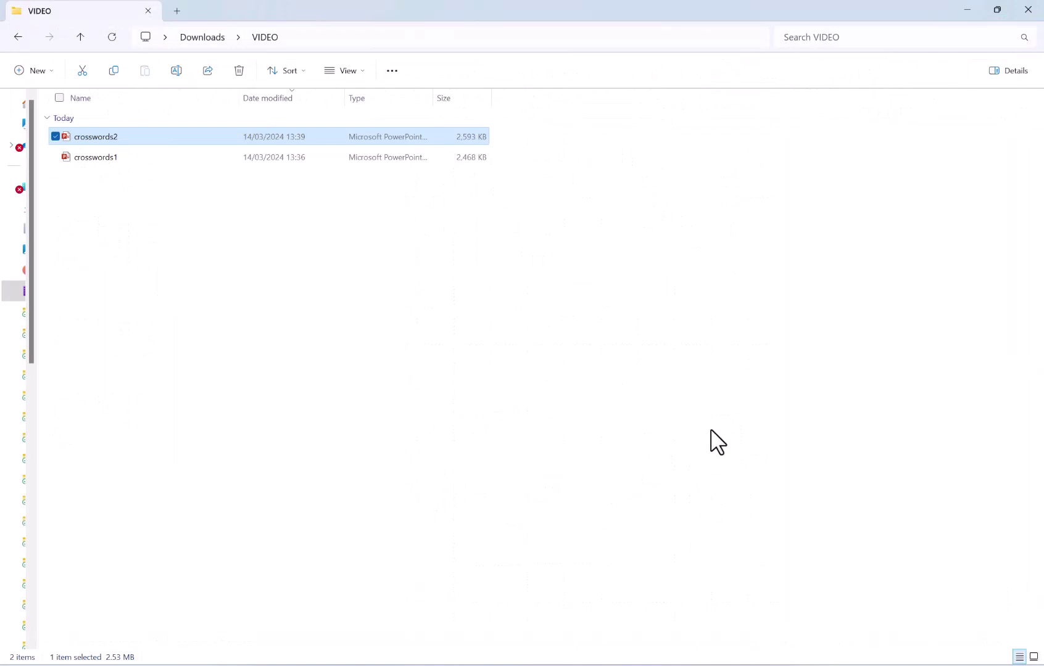
Open the Crossword Generator in The Puzzle Generator and preview crosswords with side-by-side question placement turned off.
click(783, 665)
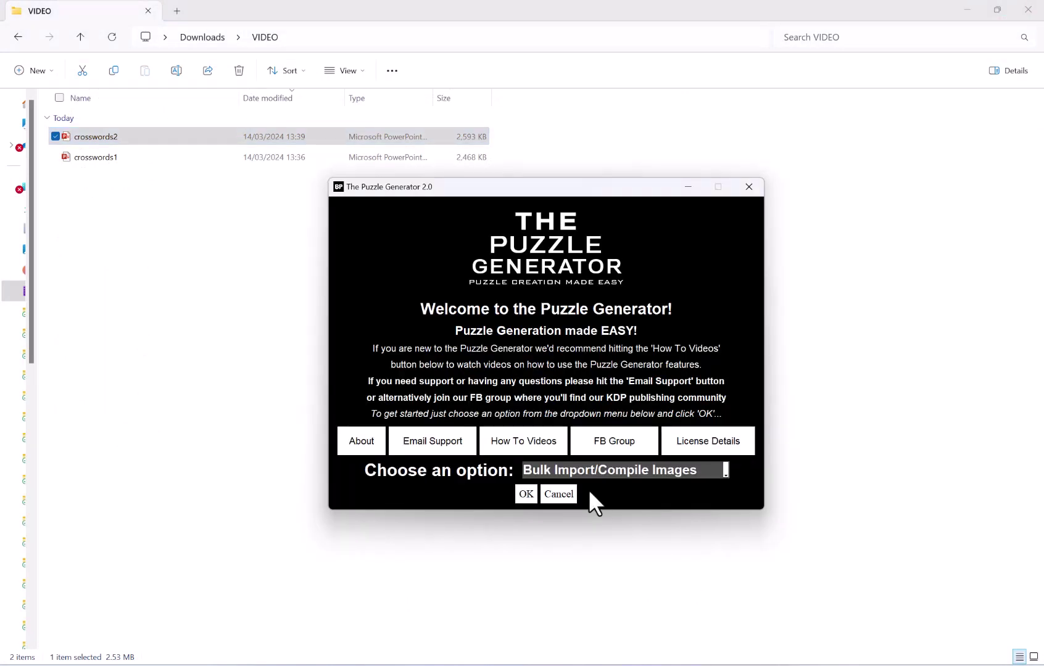
click(543, 479)
click(551, 518)
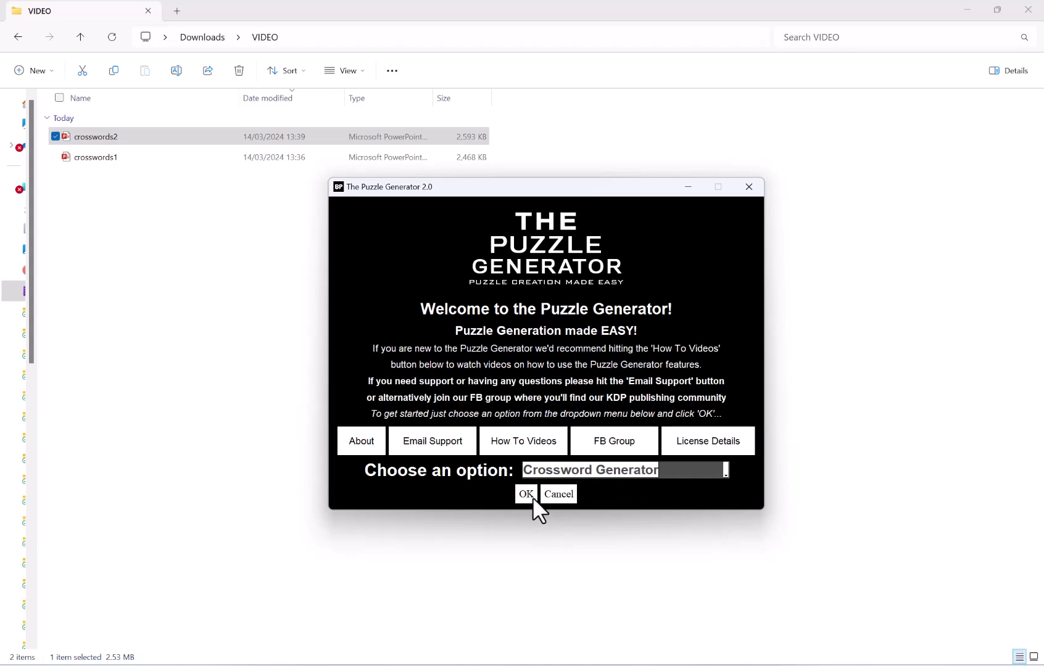
click(531, 497)
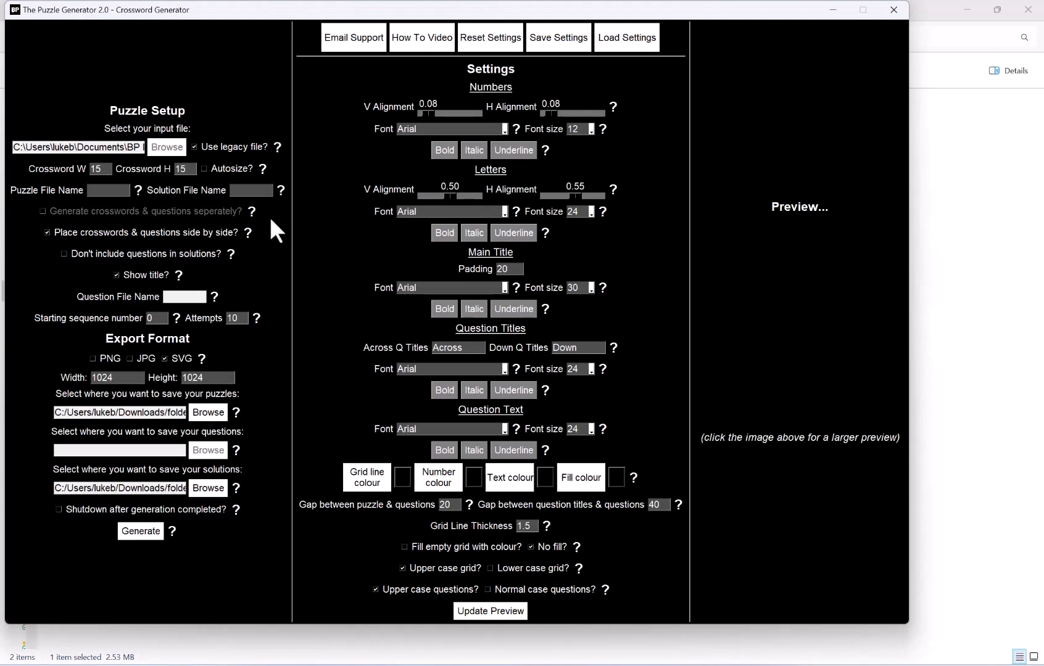
click(166, 234)
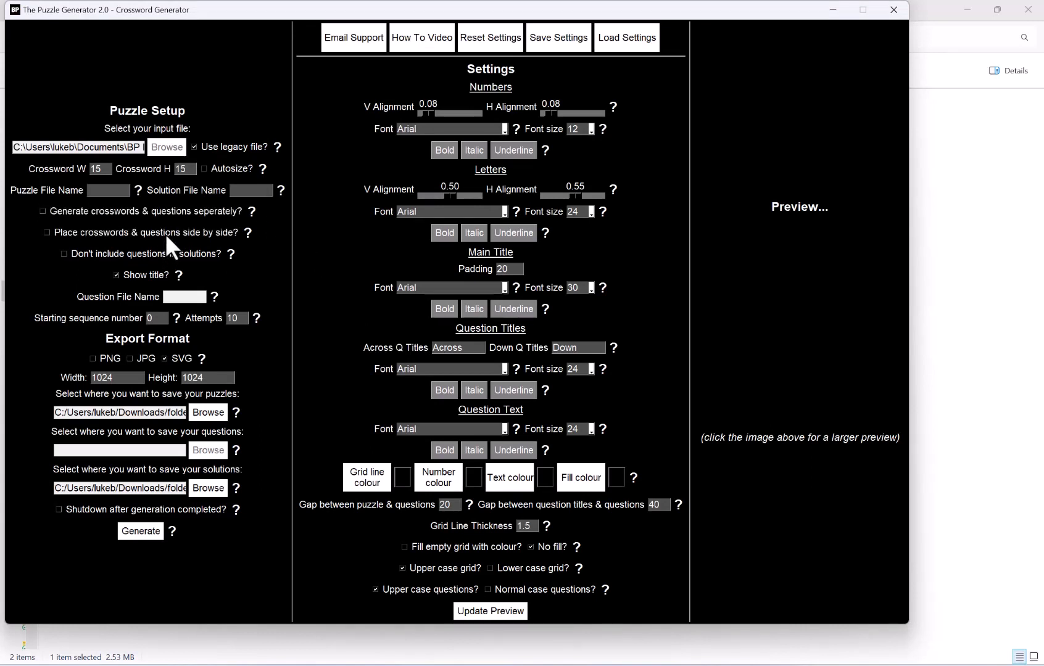
click(479, 608)
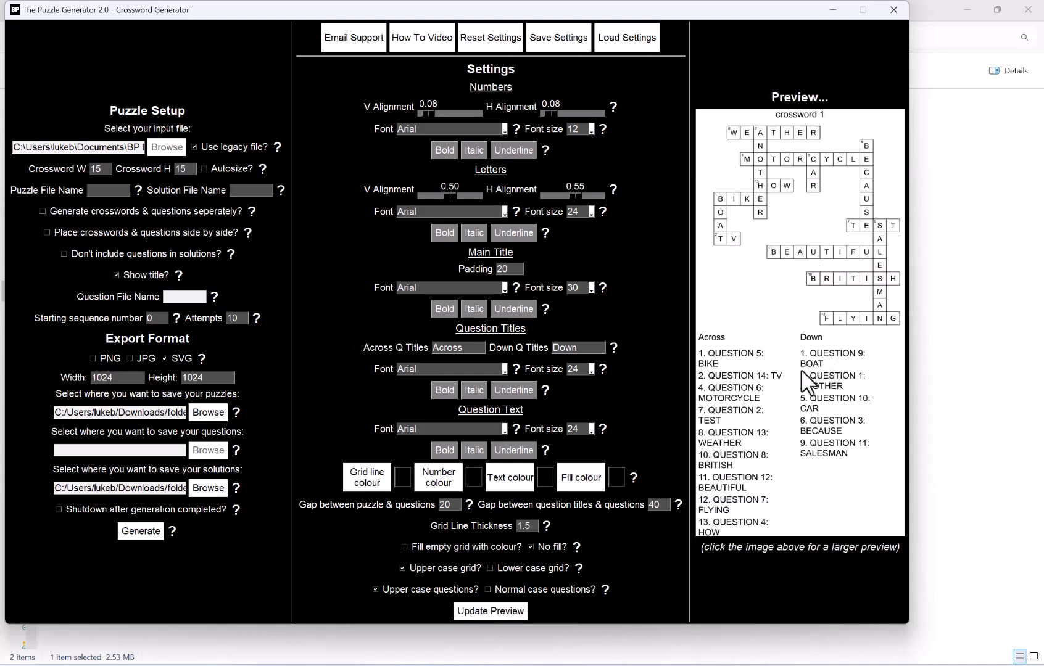
Set the Letters and Question Text font sizes to 18 and update the preview.
click(589, 212)
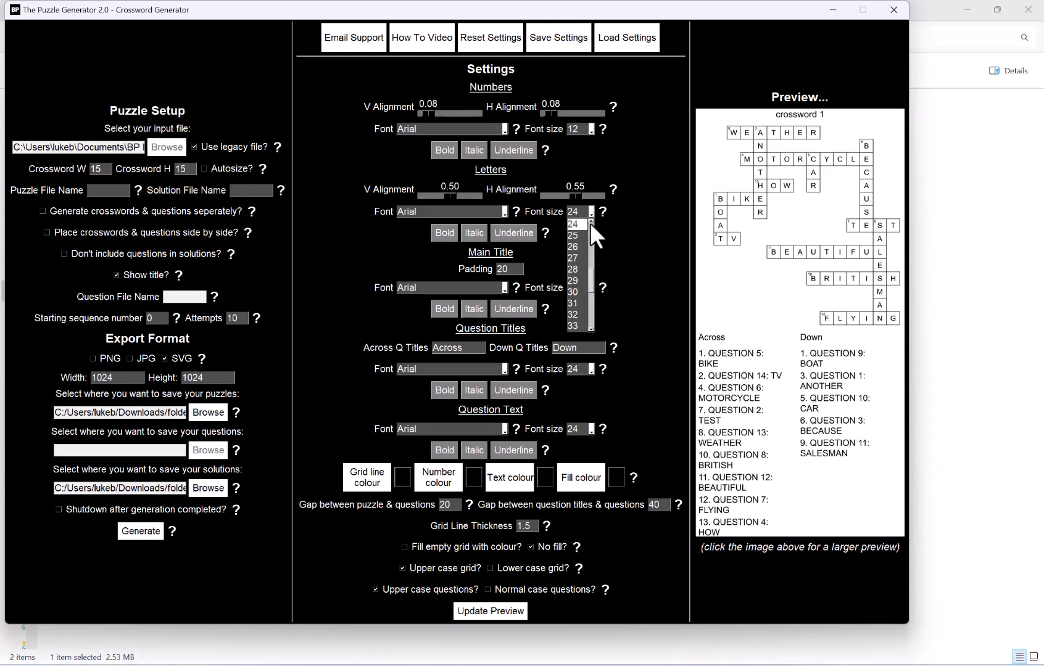
click(580, 222)
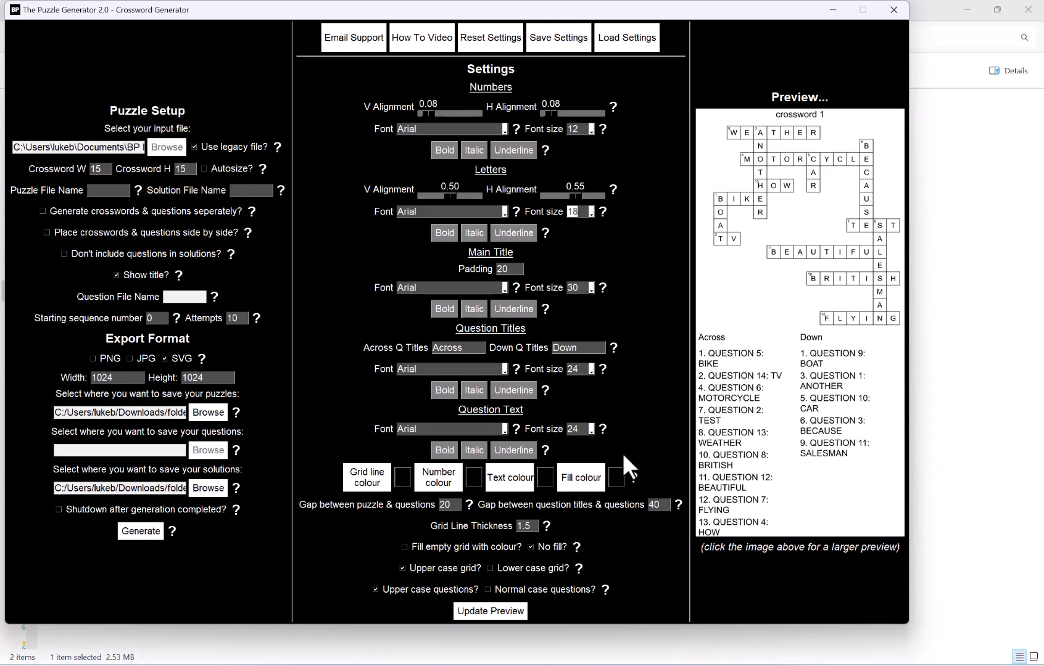
click(589, 426)
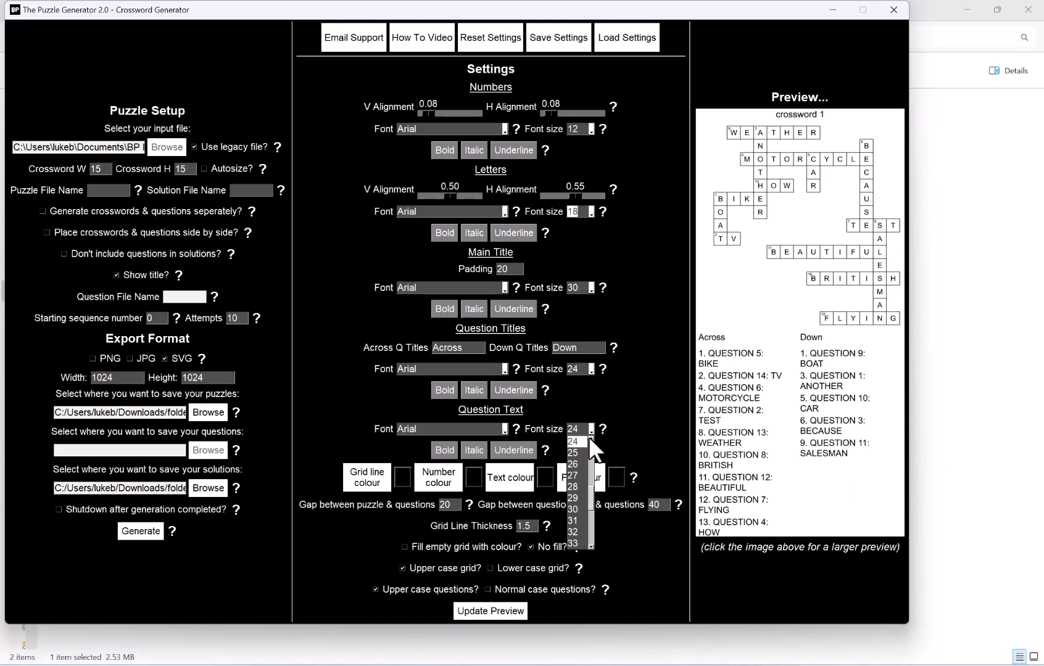
scroll(589, 437, up, 1)
click(578, 441)
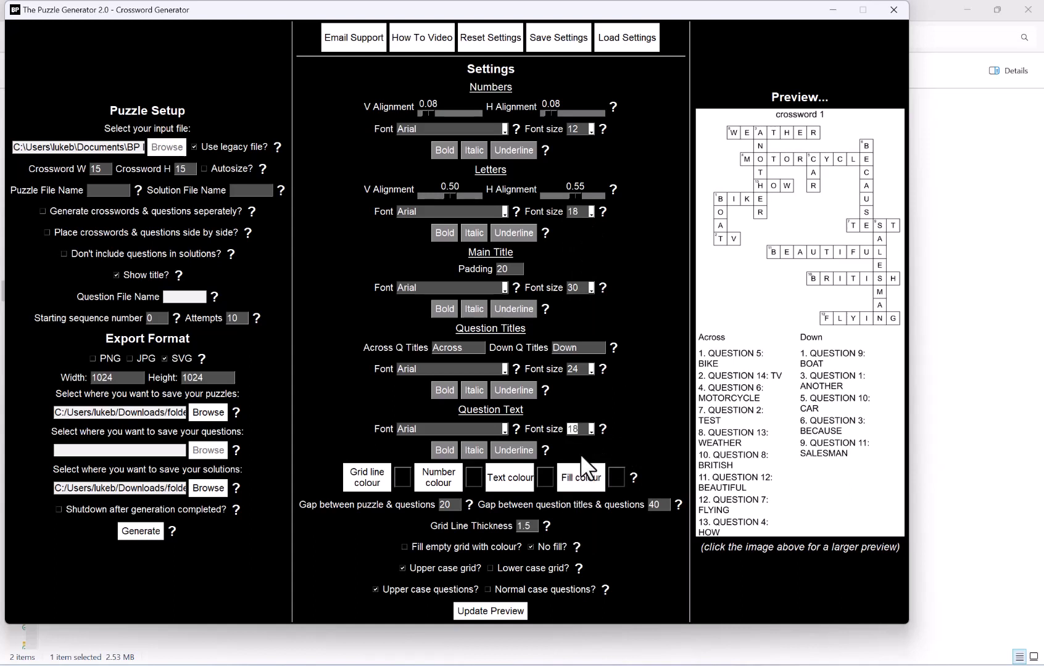
click(494, 612)
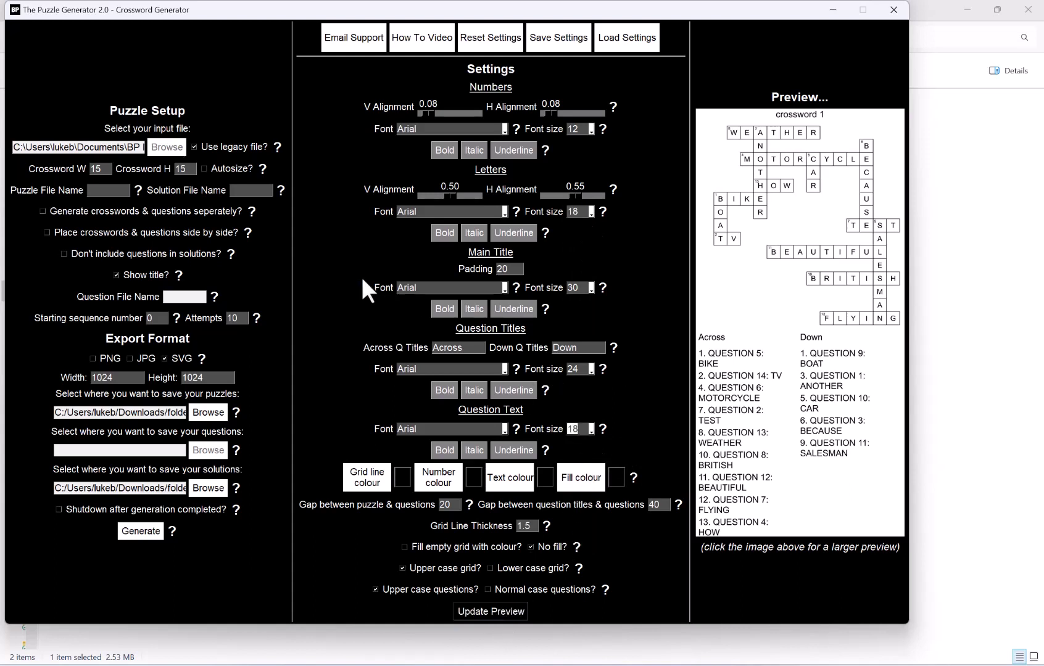
Exclude the questions from the solutions, generate the crosswords, and close the Crossword Generator.
click(130, 257)
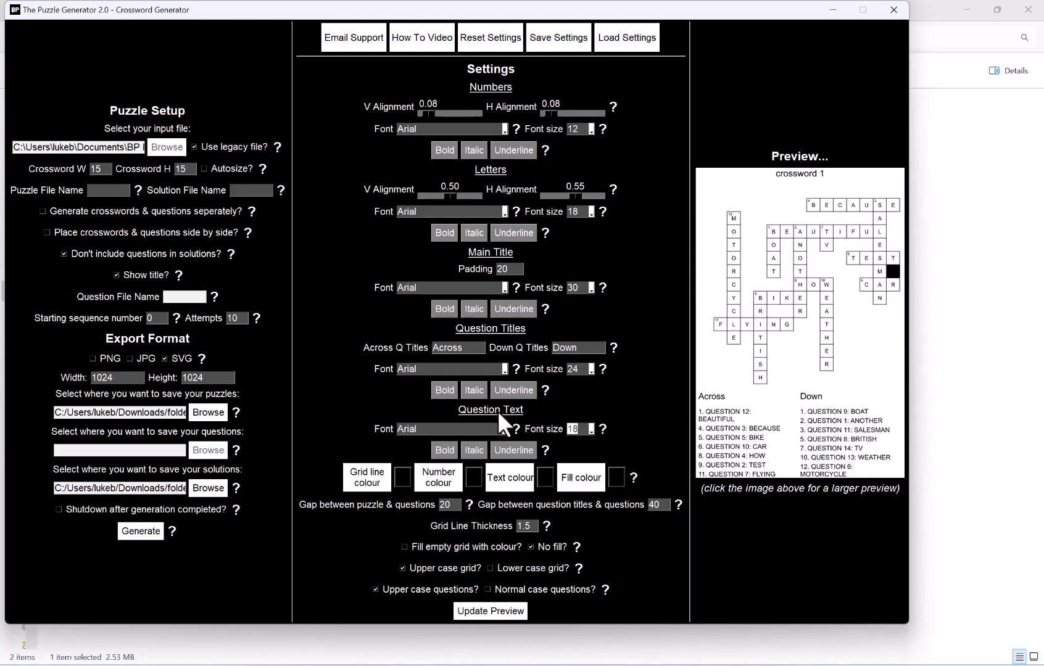
click(153, 530)
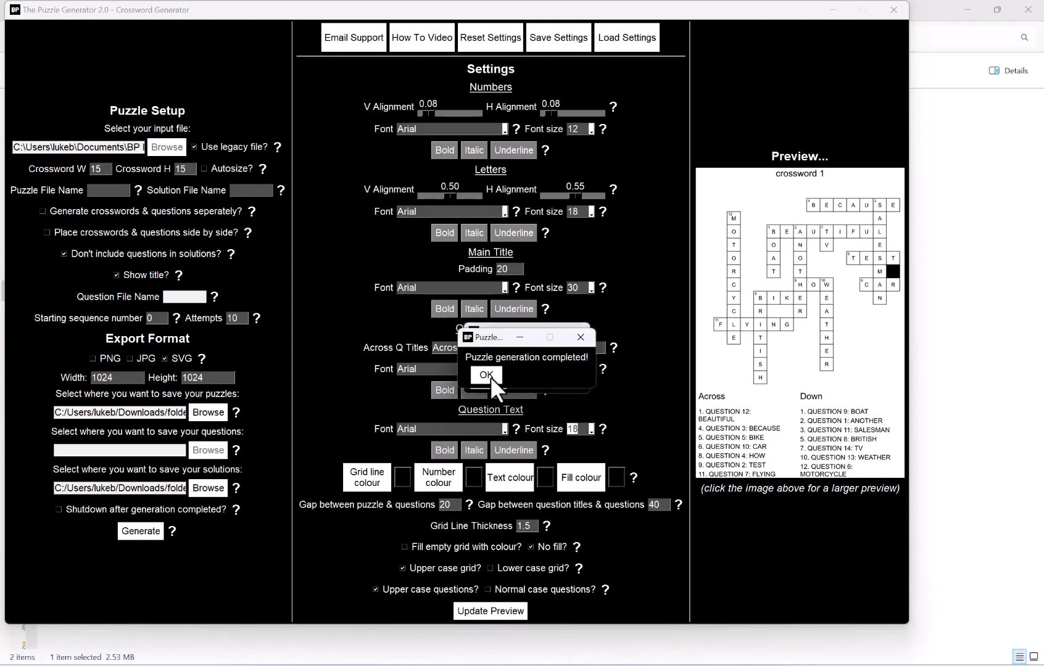
click(486, 376)
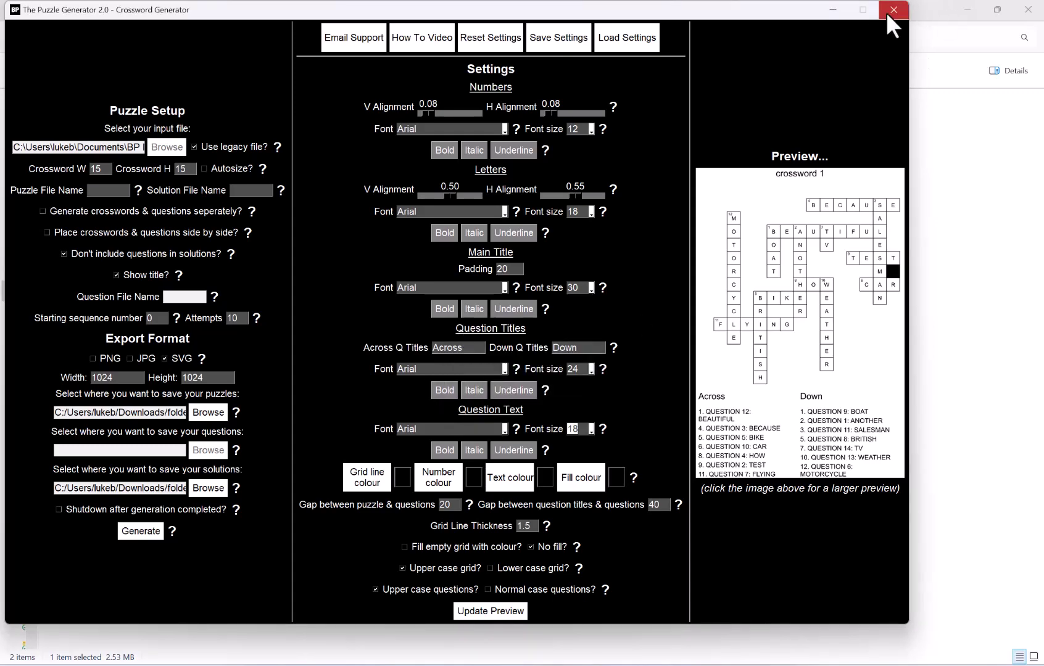
click(886, 12)
click(494, 373)
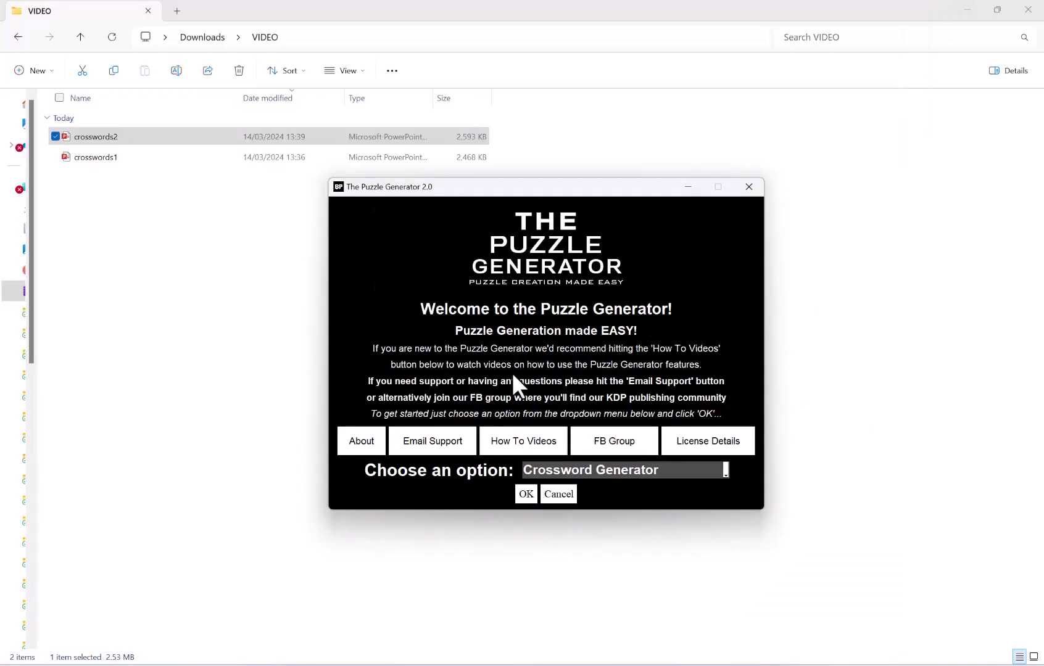
Open the Bulk Import/Compile Images tool.
click(561, 472)
click(561, 487)
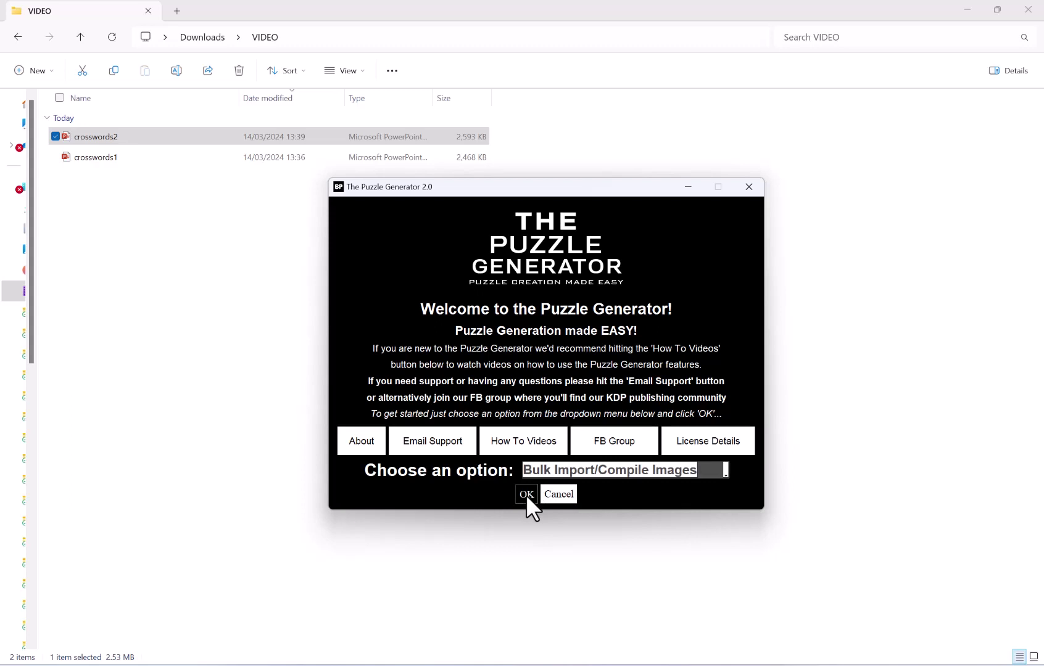
click(527, 494)
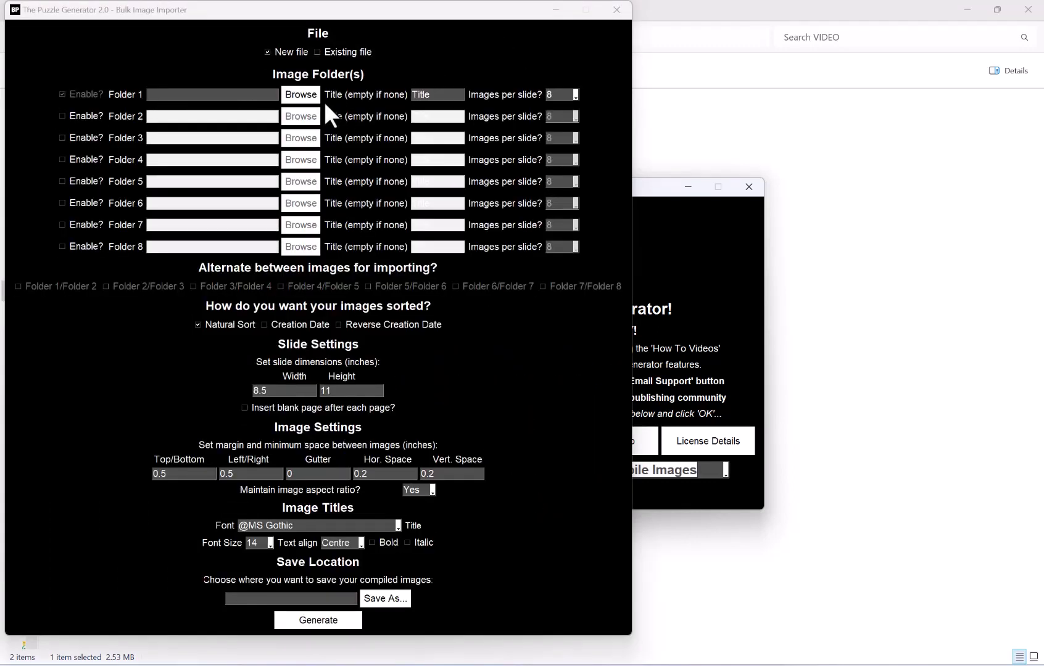
Choose the p folder in Downloads > folder1 as the Folder 1 image source.
click(296, 95)
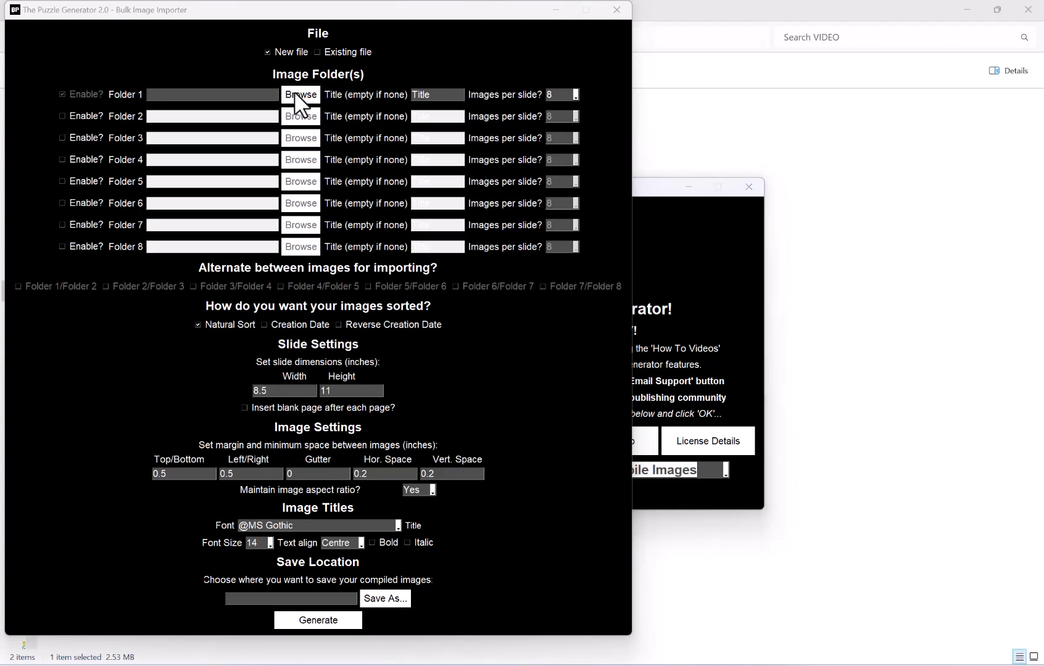
click(297, 95)
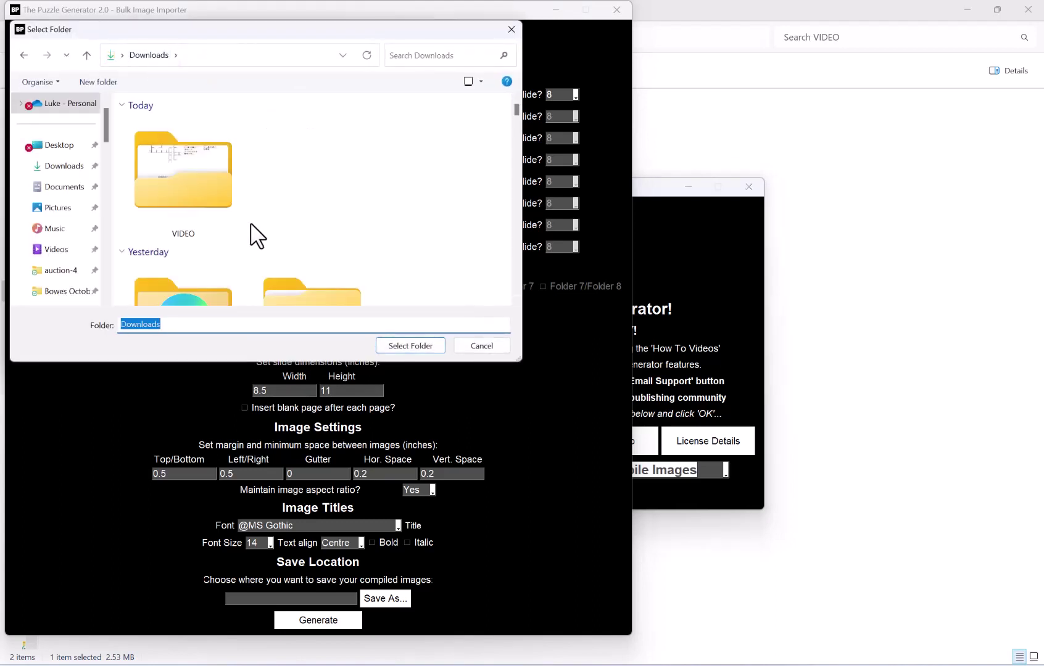
scroll(247, 297, down, 3)
double_click(313, 303)
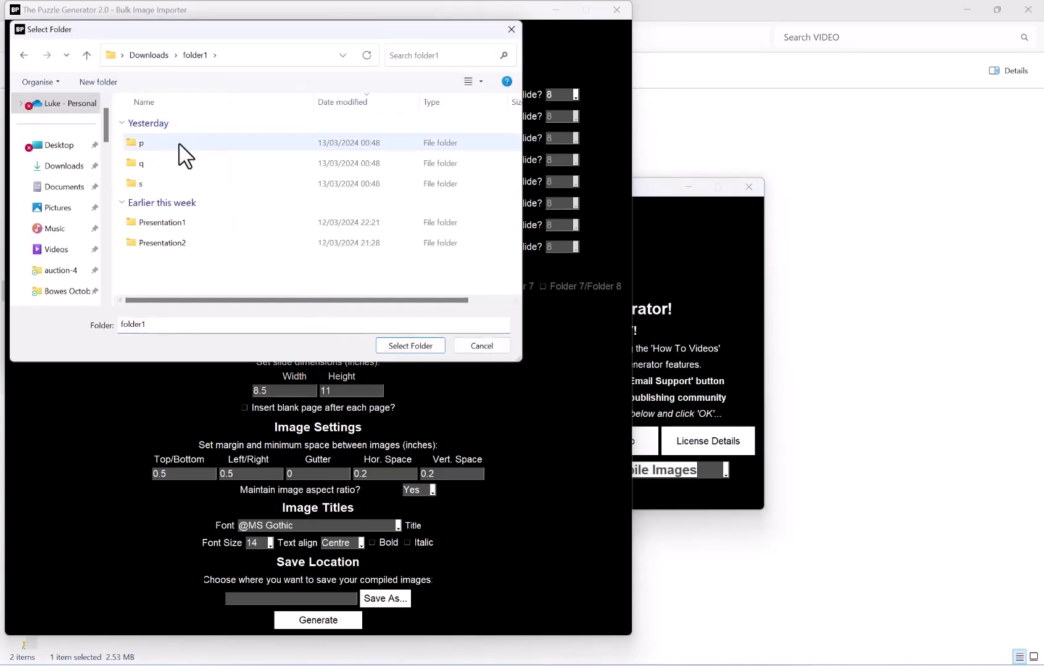
double_click(177, 143)
click(411, 346)
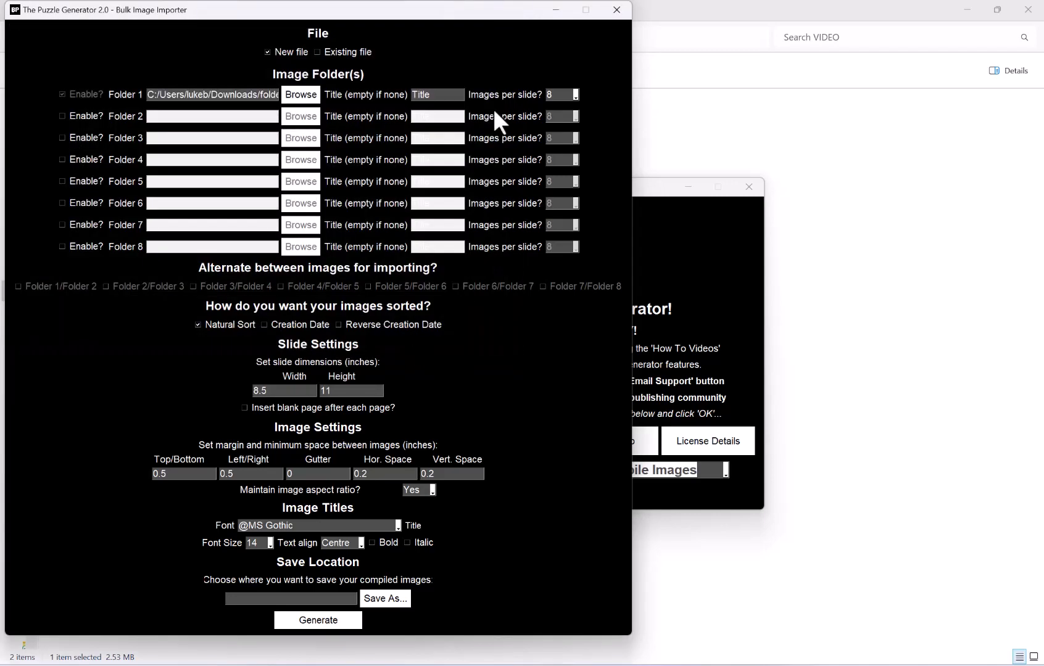
Set Folder 1 to 1 image per slide and clear its title.
click(574, 96)
click(558, 105)
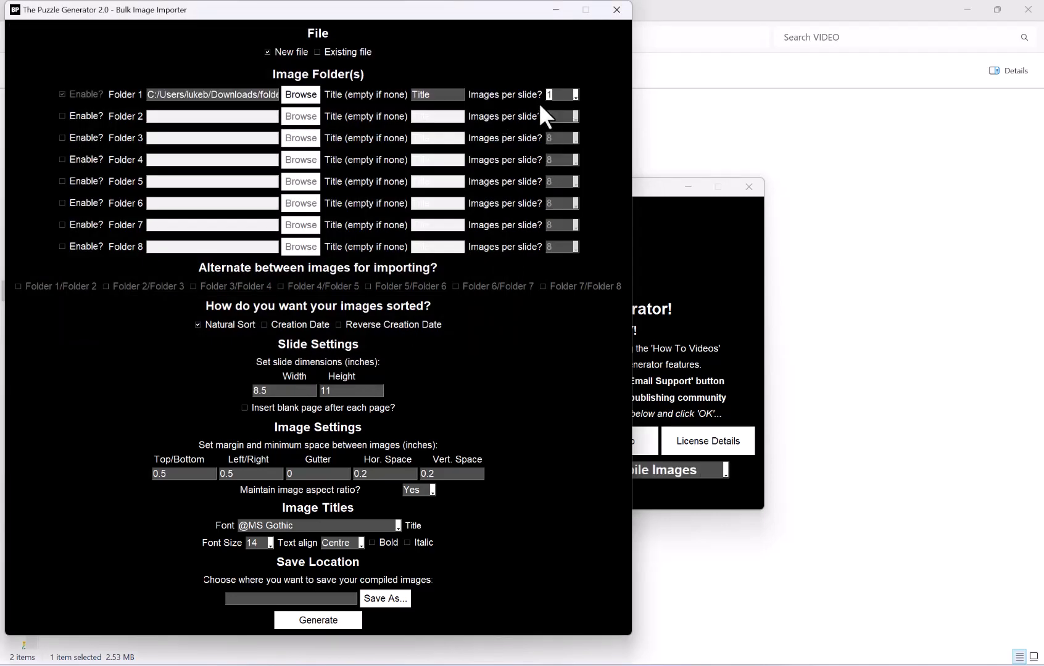
click(448, 101)
double_click(449, 101)
key(BackSpace)
Enable Folder 2 and choose the s folder in Downloads > folder1 as its image source.
click(89, 118)
click(294, 118)
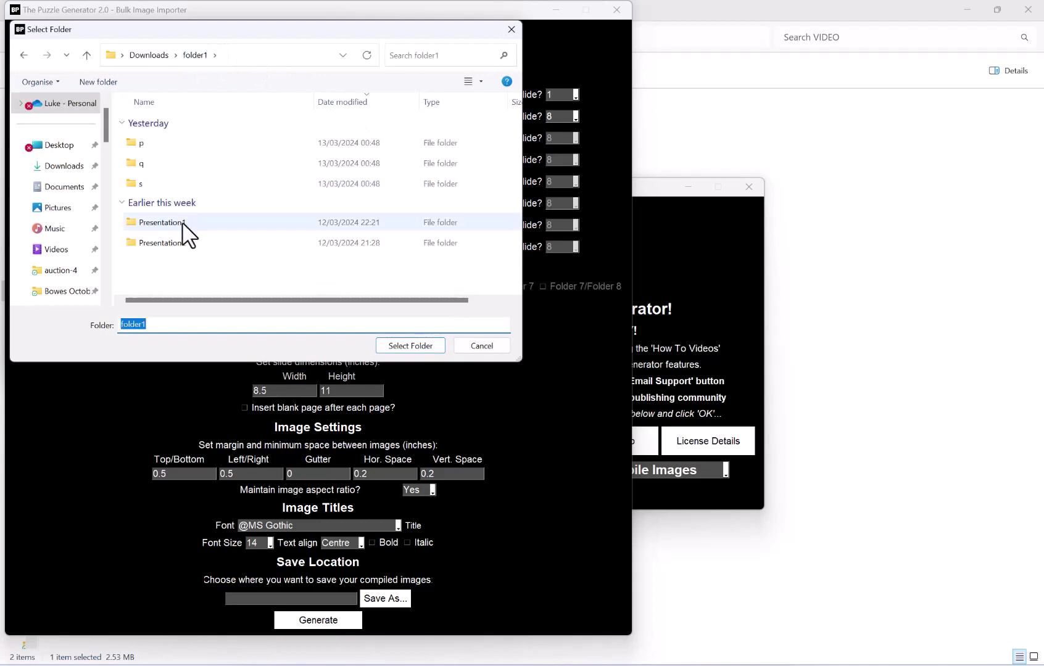
double_click(170, 181)
click(427, 344)
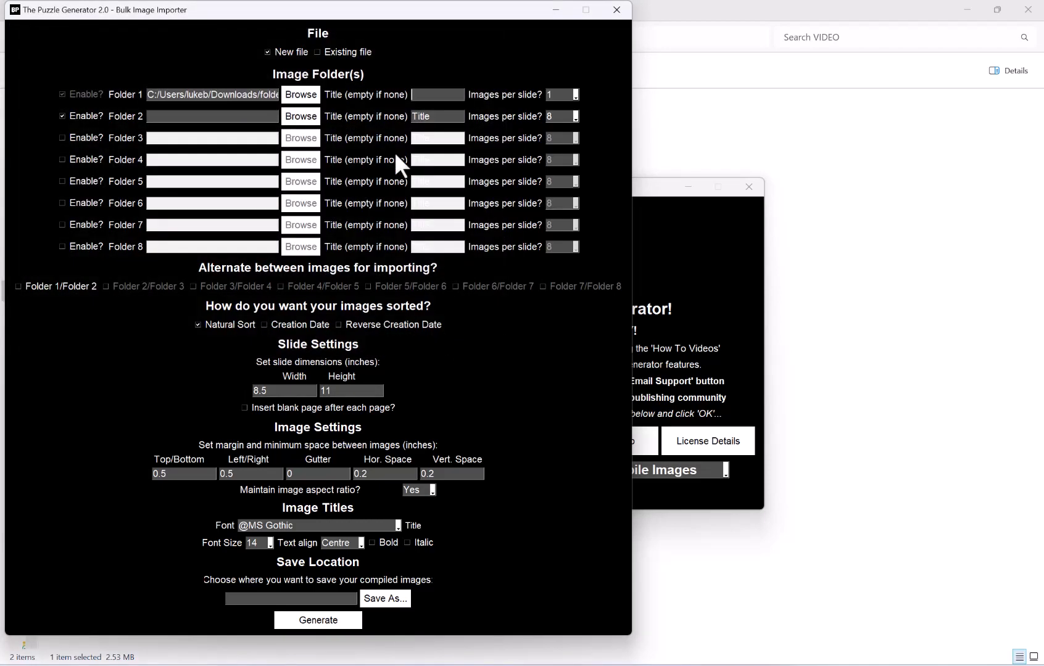
Clear the Folder 2 title and set it to 4 images per slide.
double_click(445, 116)
key(BackSpace)
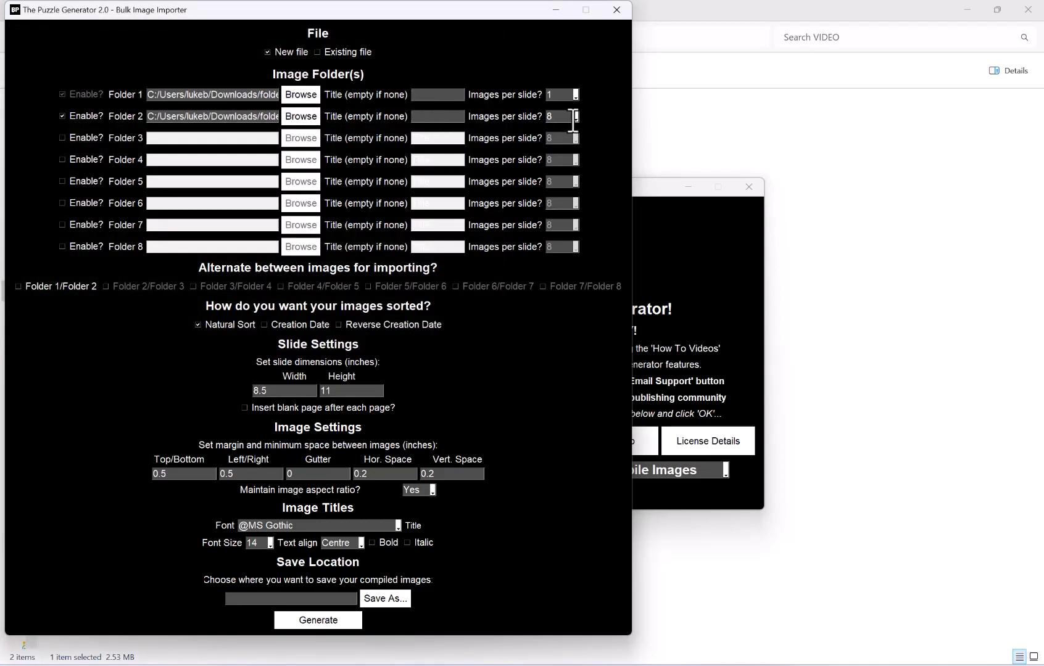
click(576, 116)
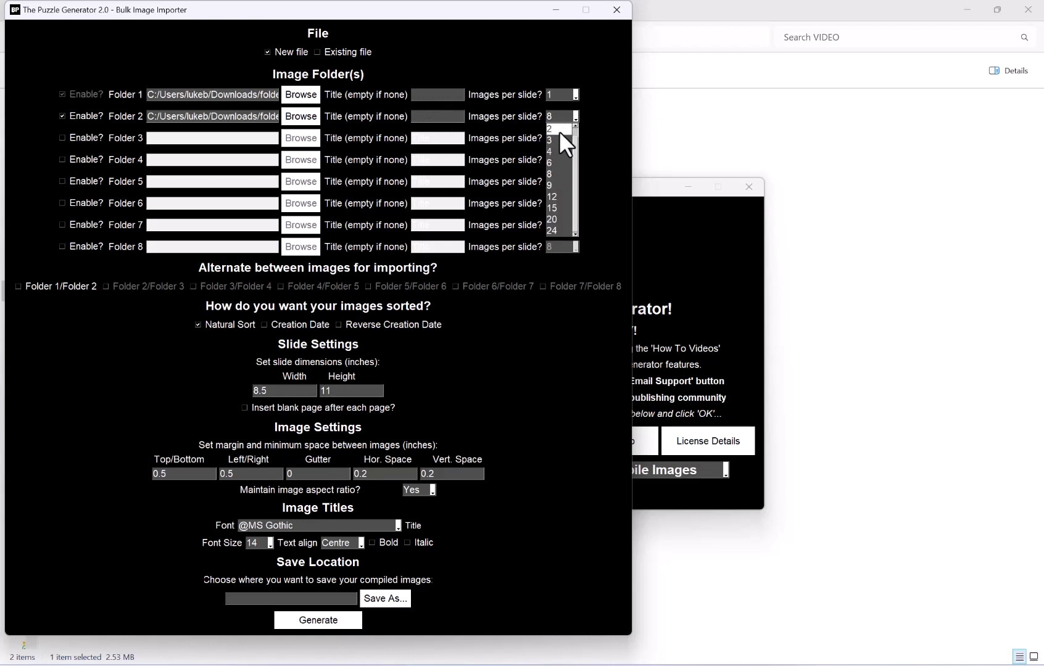
click(555, 152)
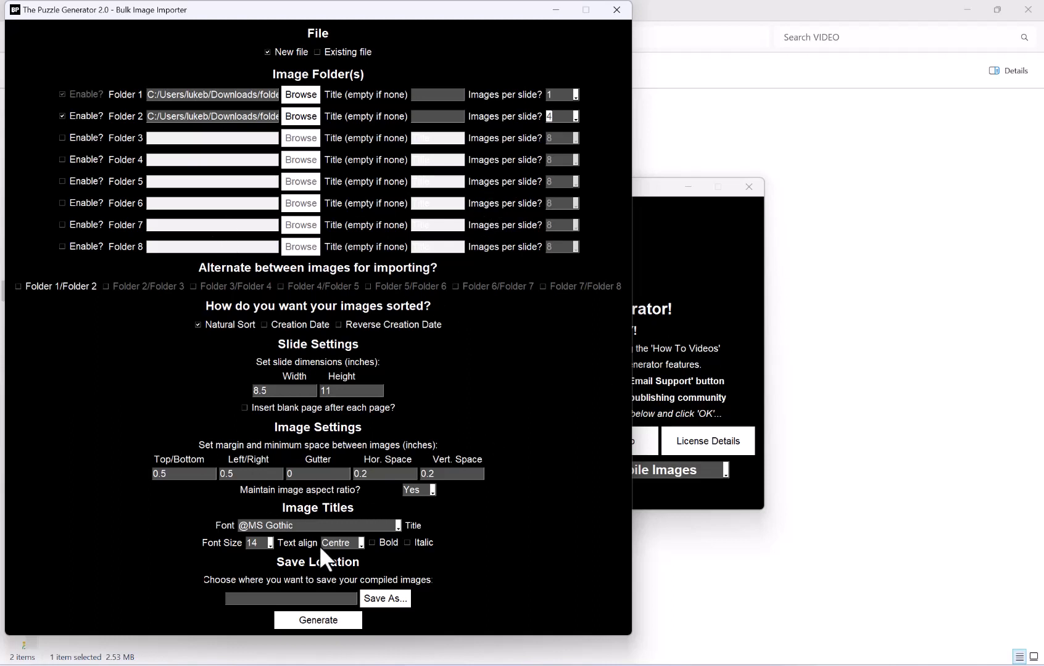
Set the save location to a PowerPoint file named crosswords3 in Downloads > VIDEO.
click(385, 599)
click(188, 59)
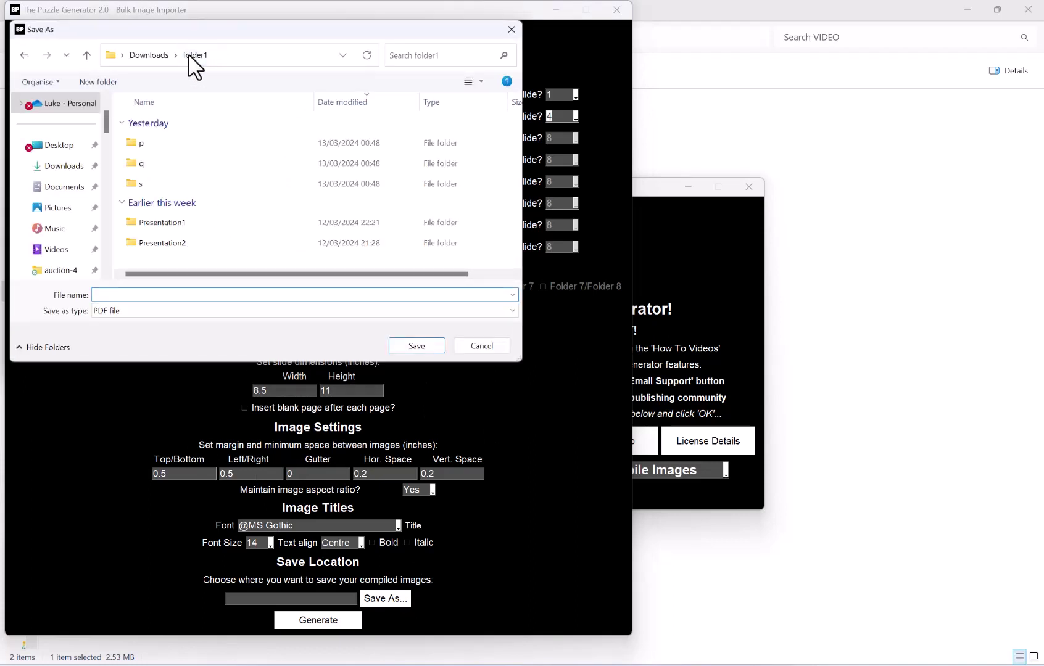
click(146, 55)
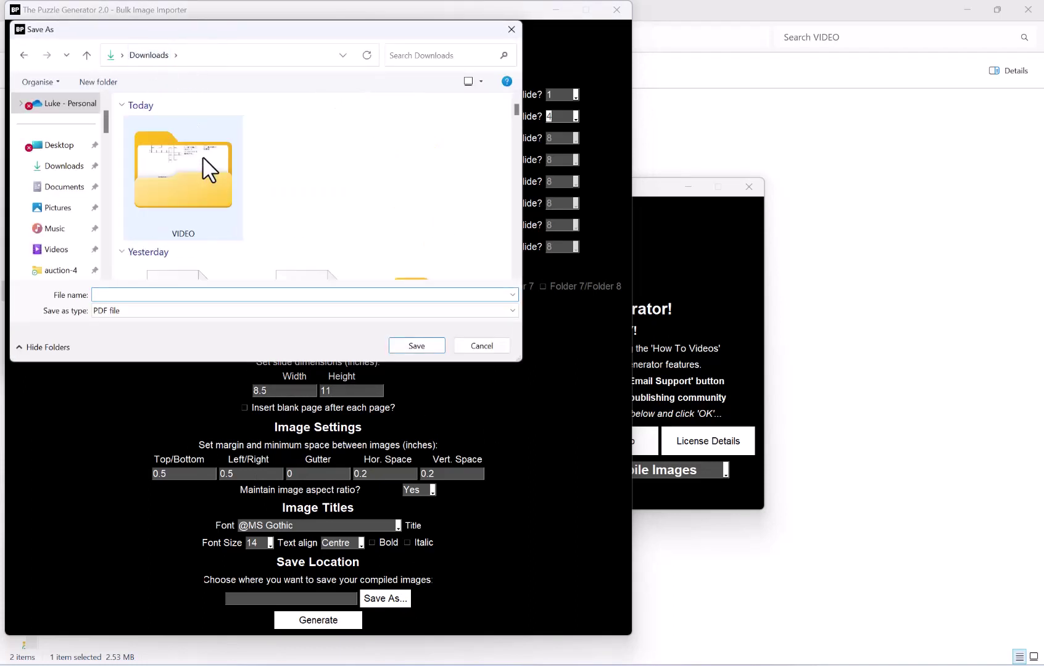
click(208, 173)
double_click(208, 173)
click(155, 311)
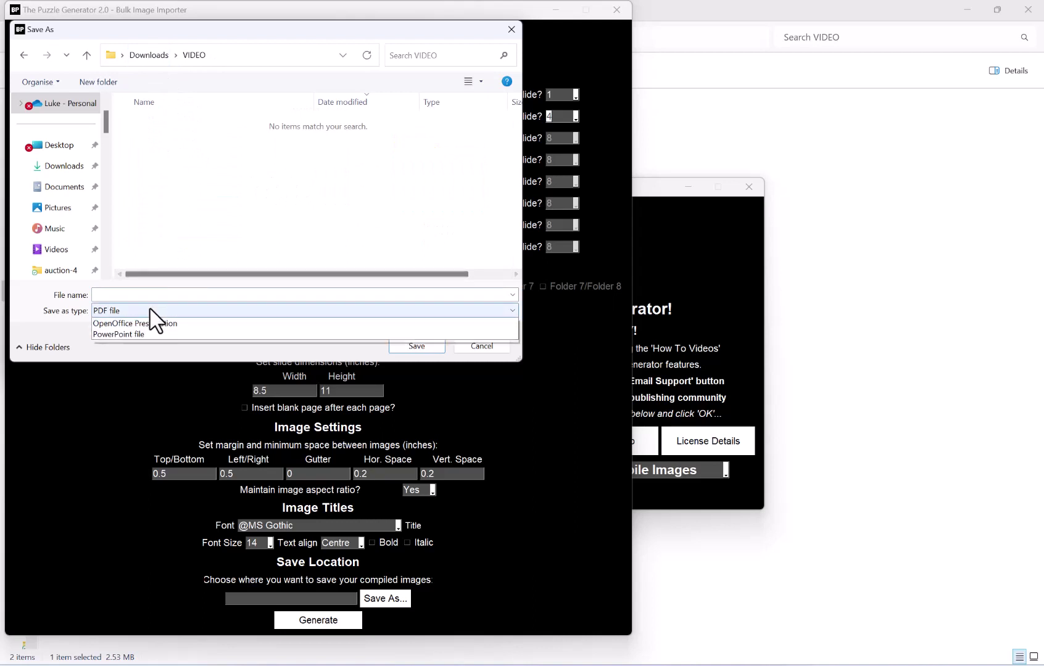
click(122, 346)
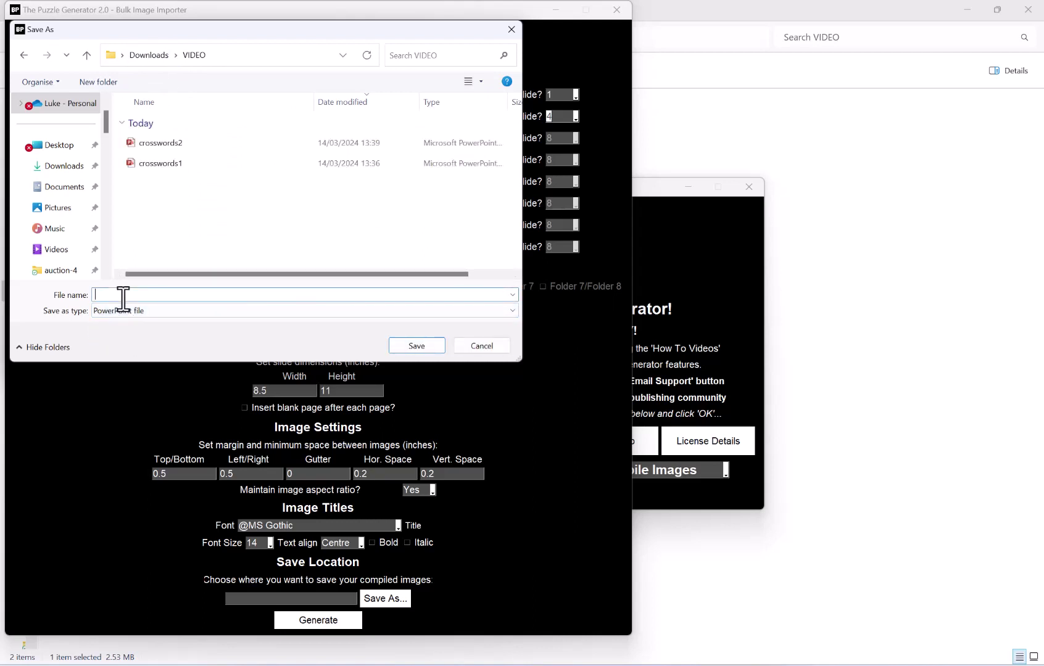
text(crosswords)
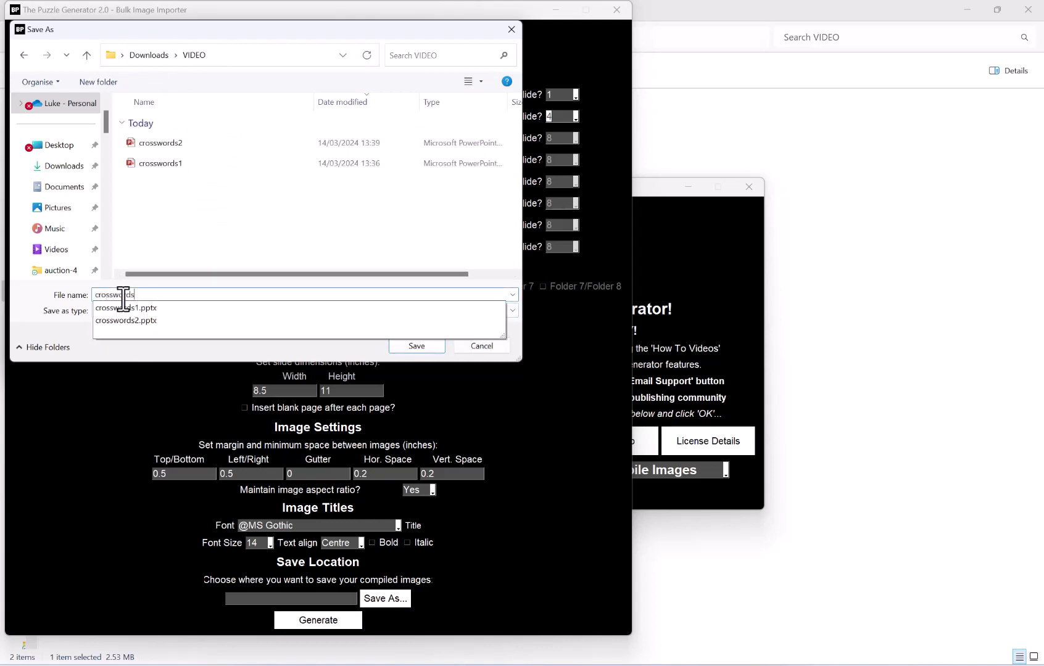
text(3)
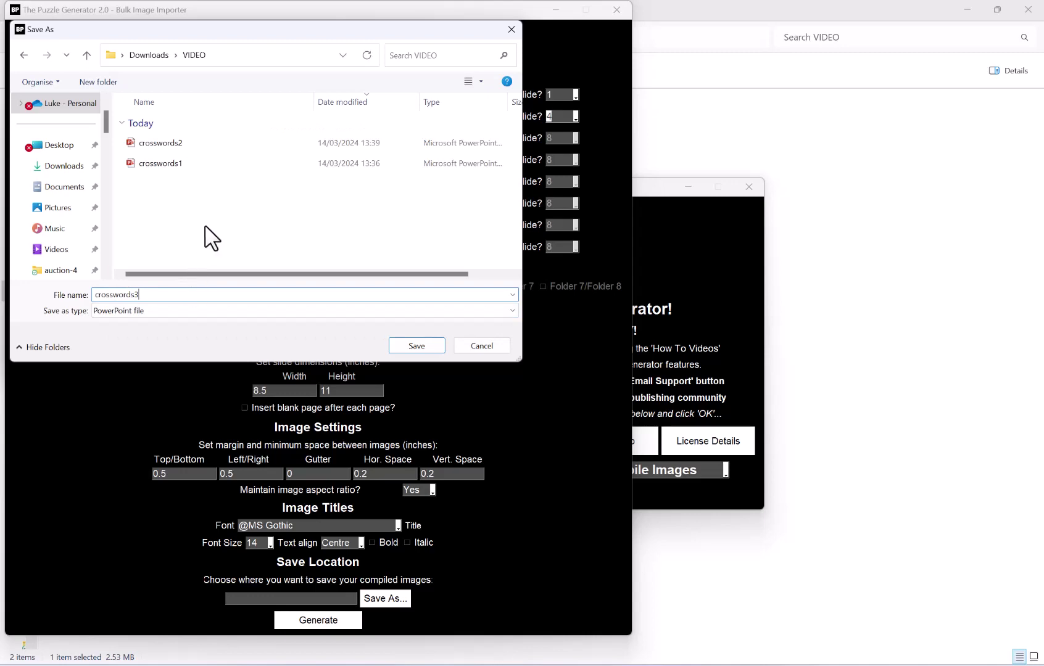
click(408, 346)
Generate the compiled presentation and close the Bulk Image Importer.
click(332, 620)
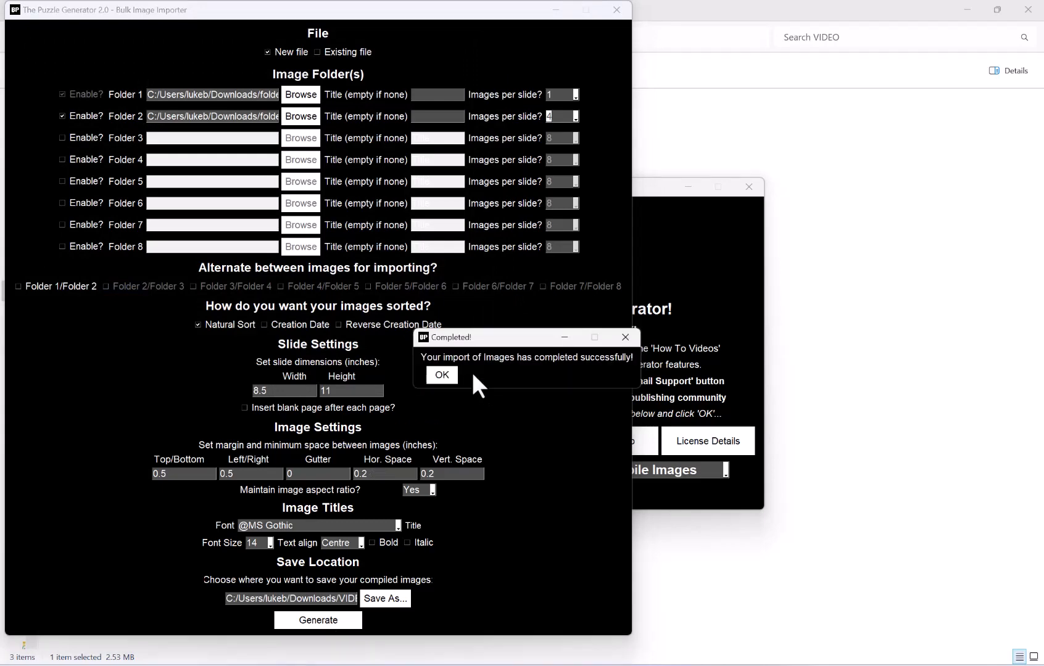
click(462, 374)
click(612, 9)
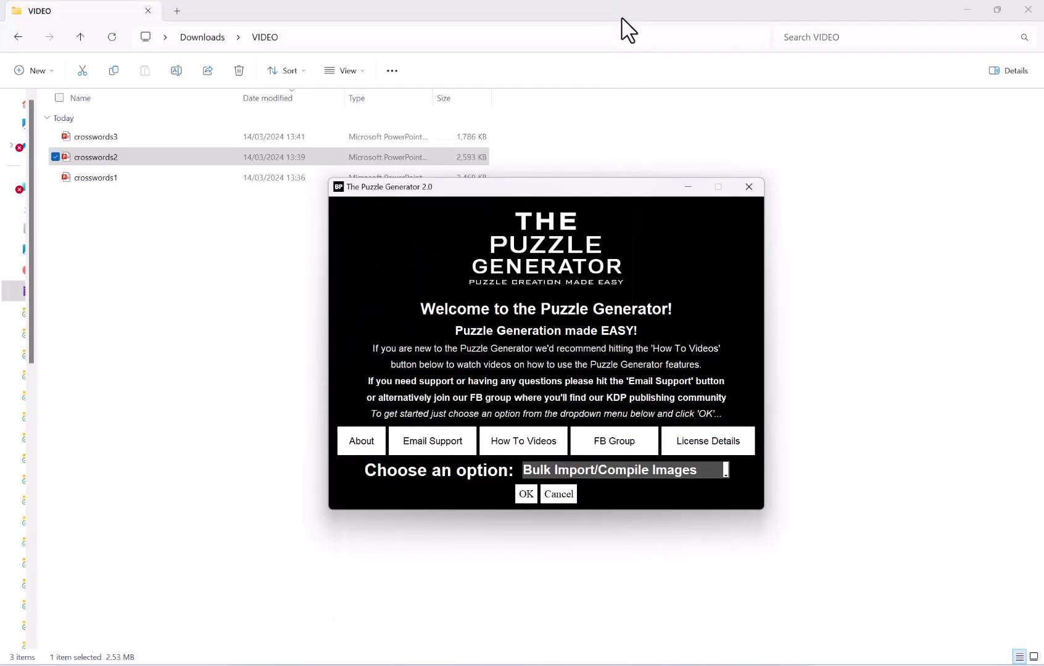
Open crosswords3 in PowerPoint, check the two puzzle slides and the solutions slide, and close it.
click(174, 267)
double_click(142, 139)
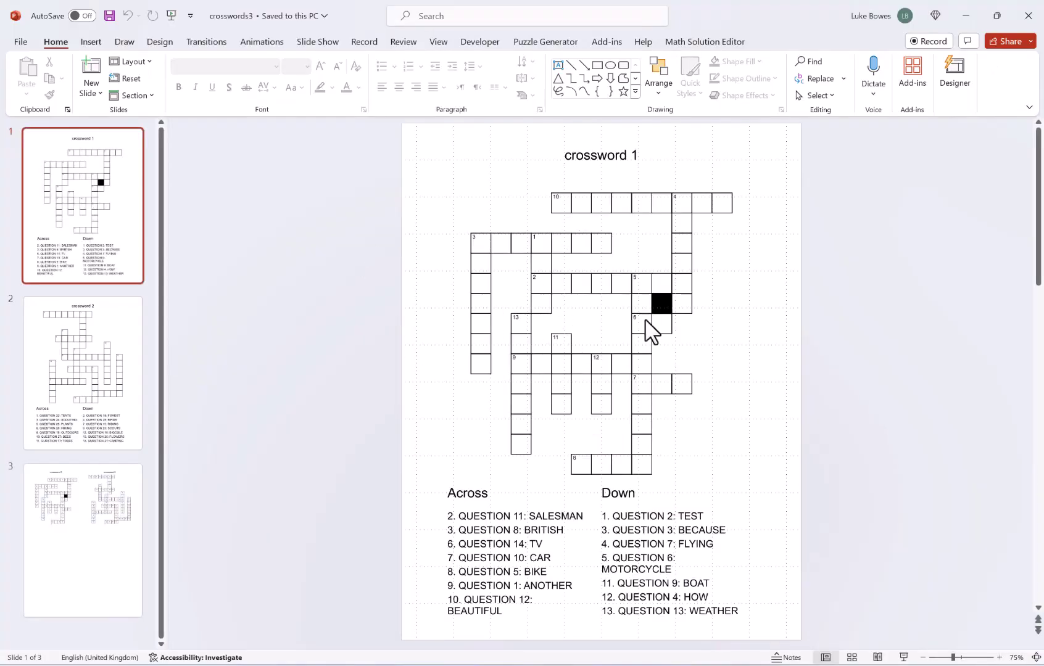
click(117, 340)
click(93, 234)
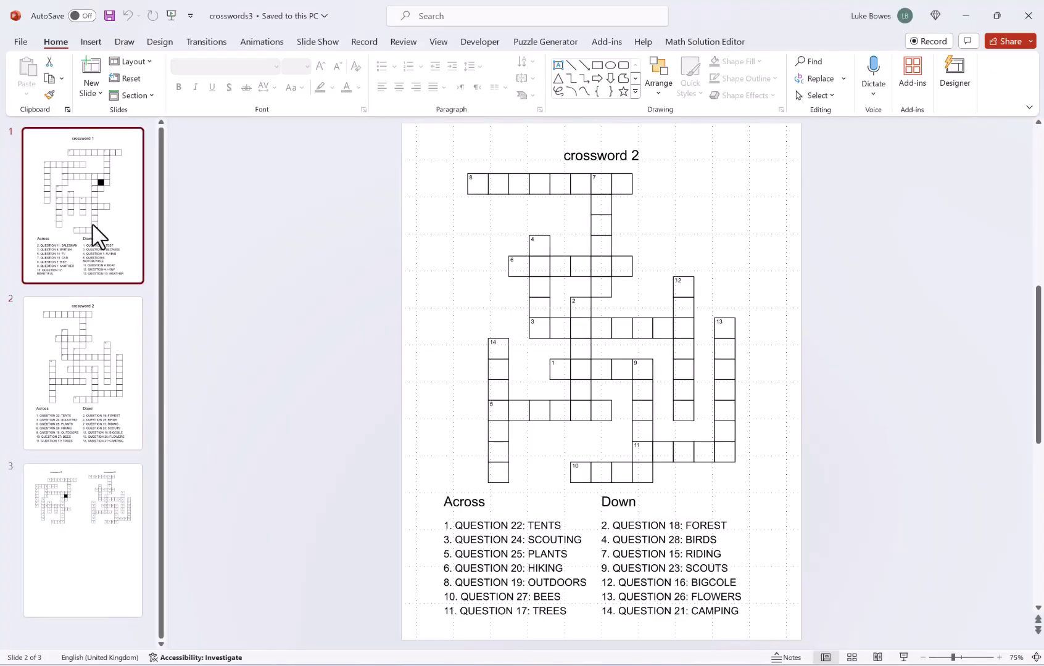
click(96, 328)
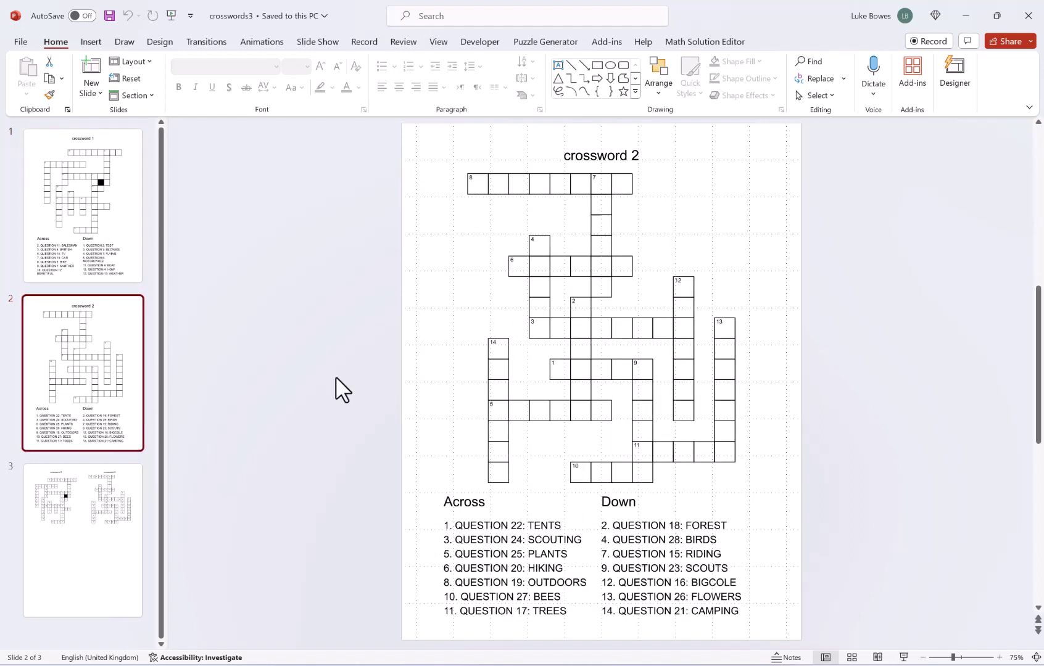
click(94, 503)
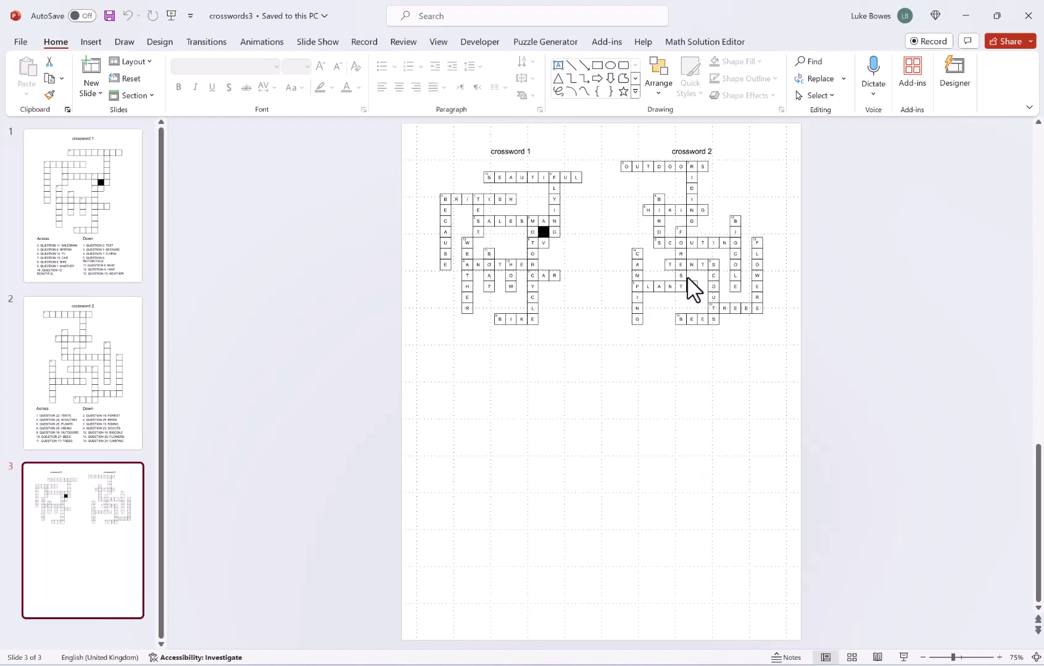
click(1024, 22)
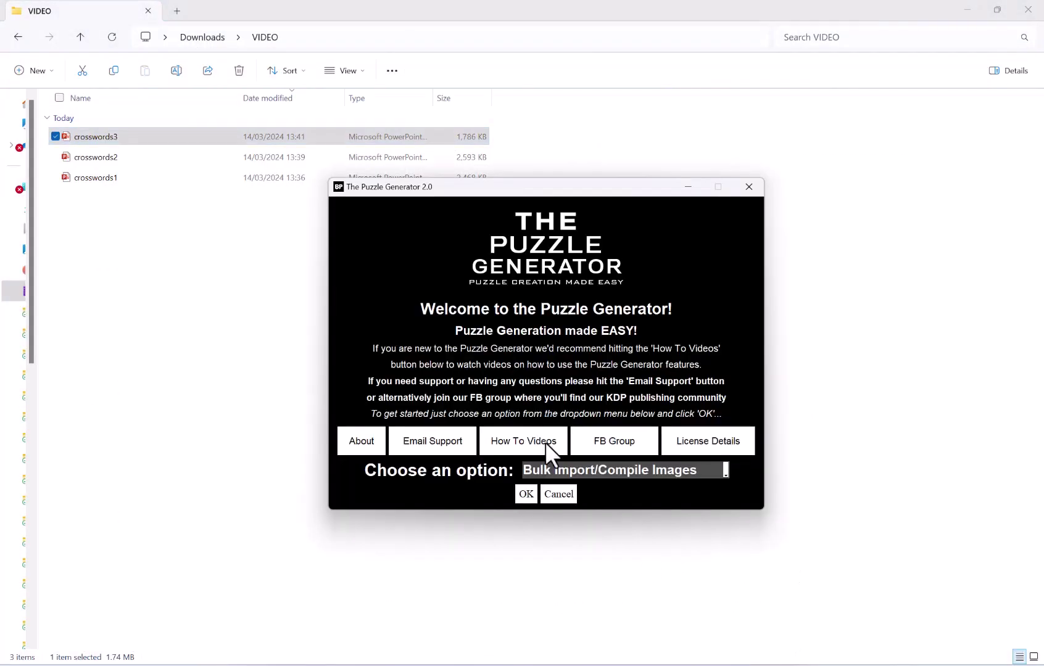
Open the Crossword Generator from the Puzzle Generator's start window.
click(528, 494)
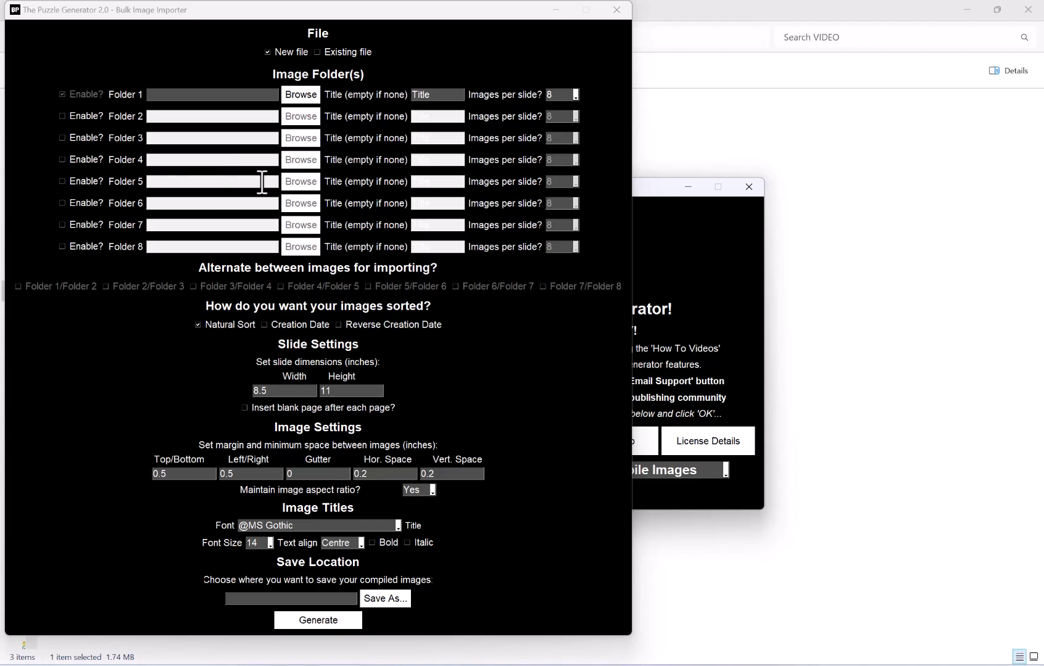
click(623, 8)
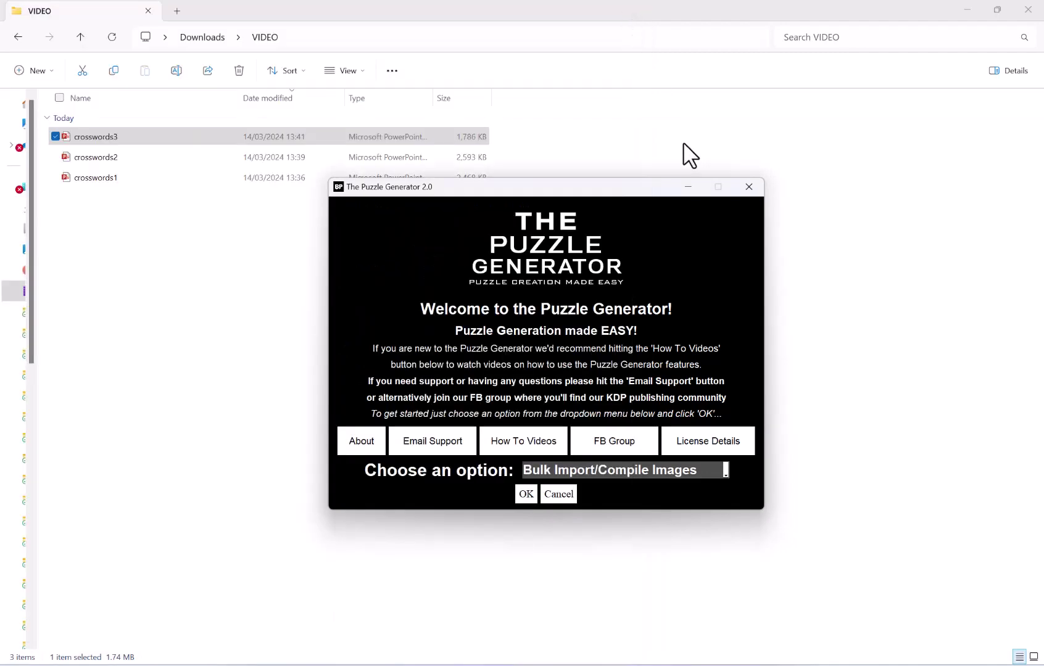
click(593, 471)
click(580, 518)
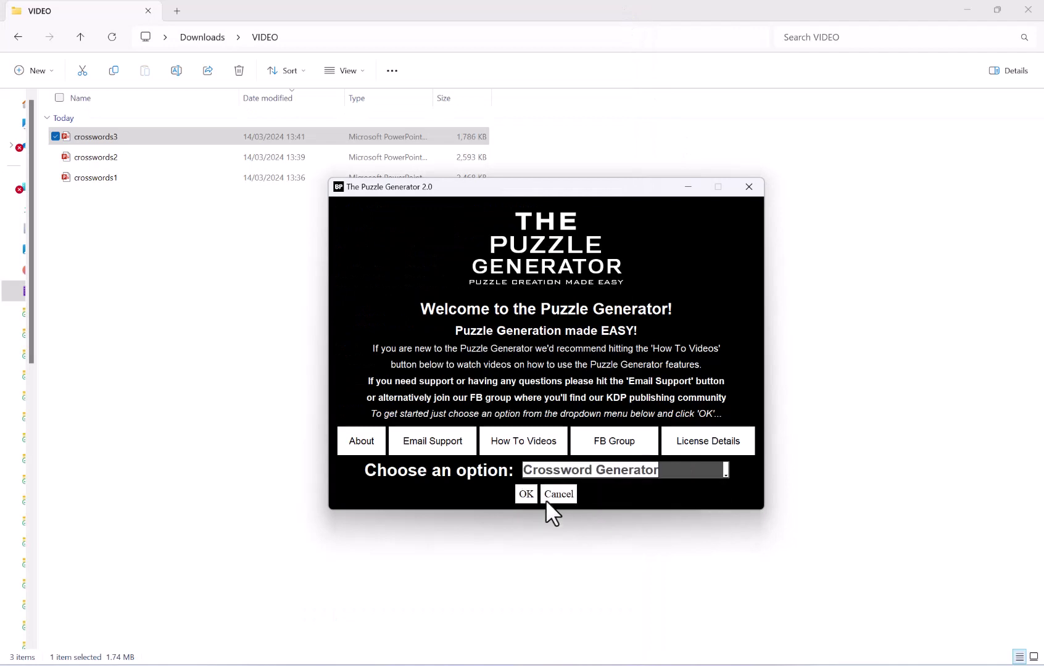
click(525, 494)
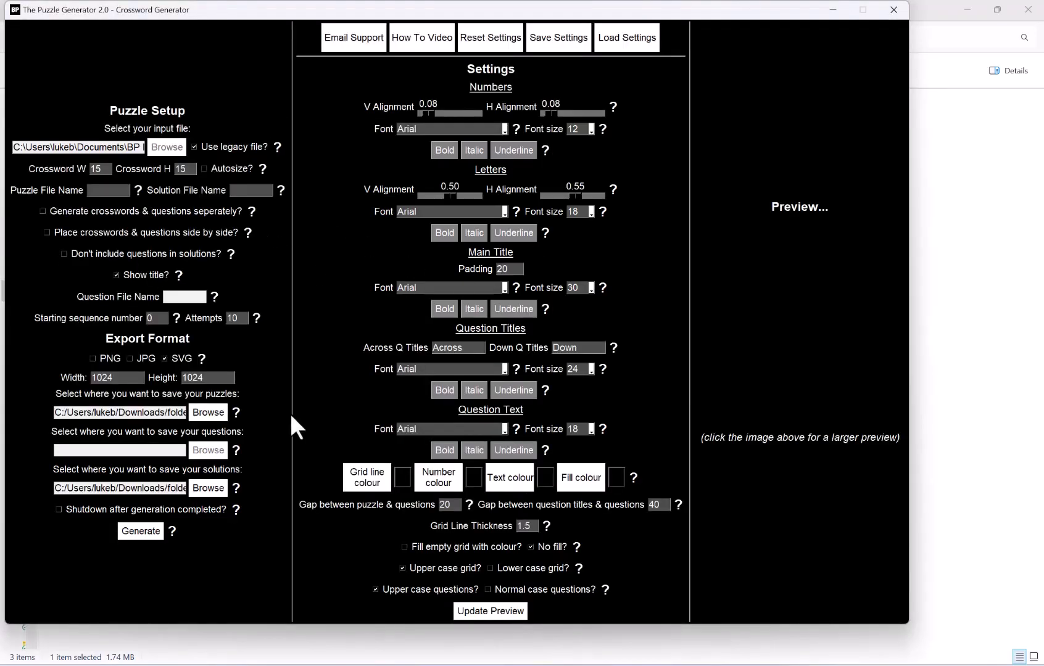
Enable generating crosswords and questions separately, and save the questions to the q folder in Downloads > folder1.
click(126, 209)
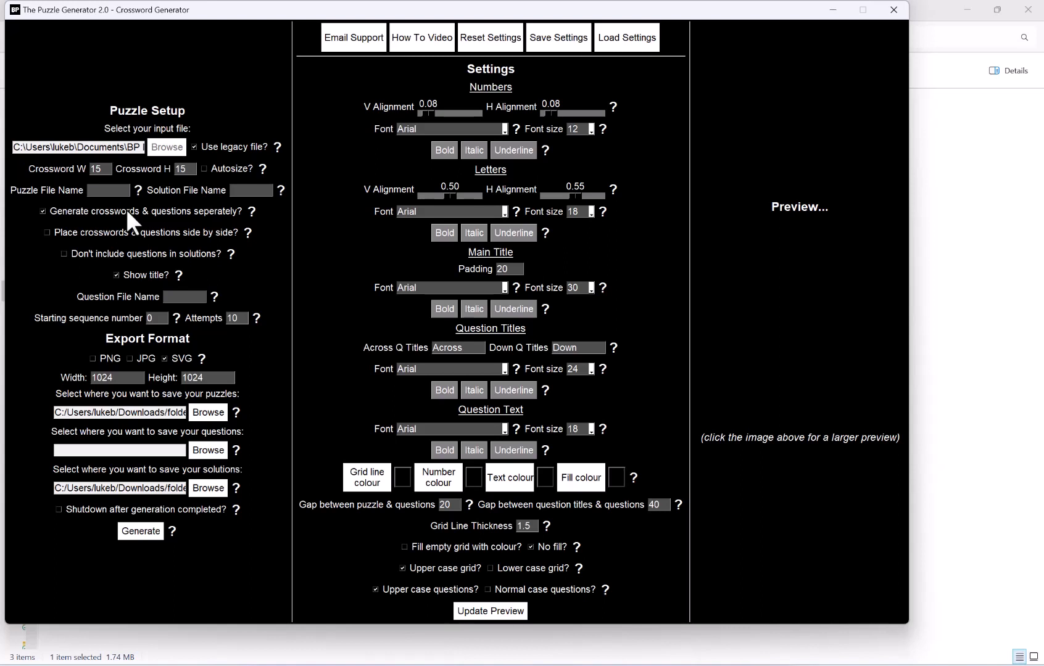
click(208, 450)
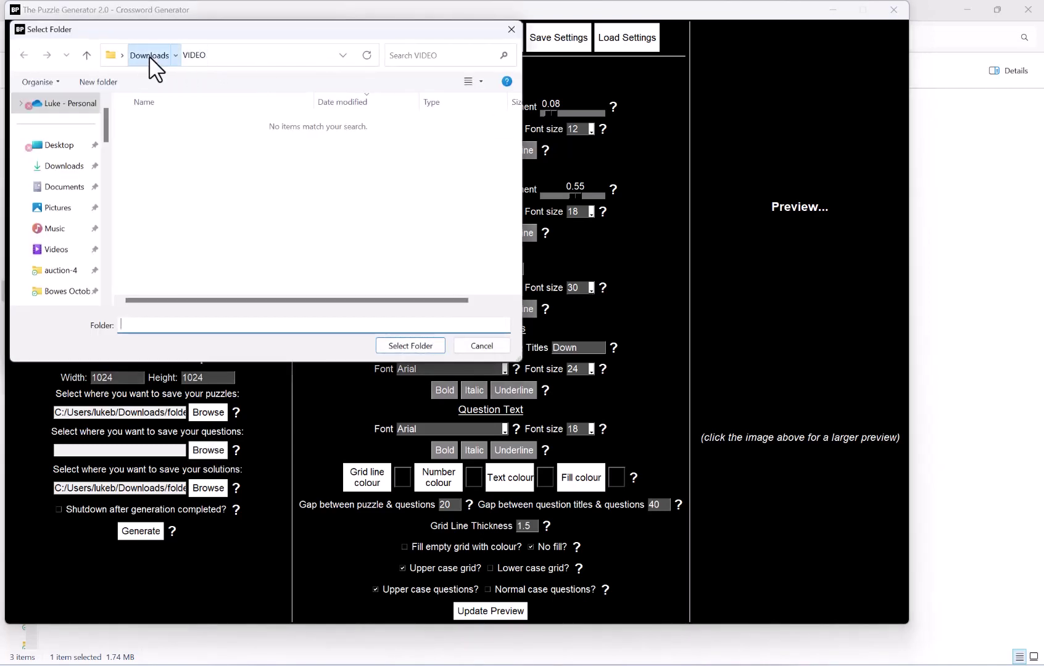
click(149, 57)
click(305, 305)
double_click(312, 267)
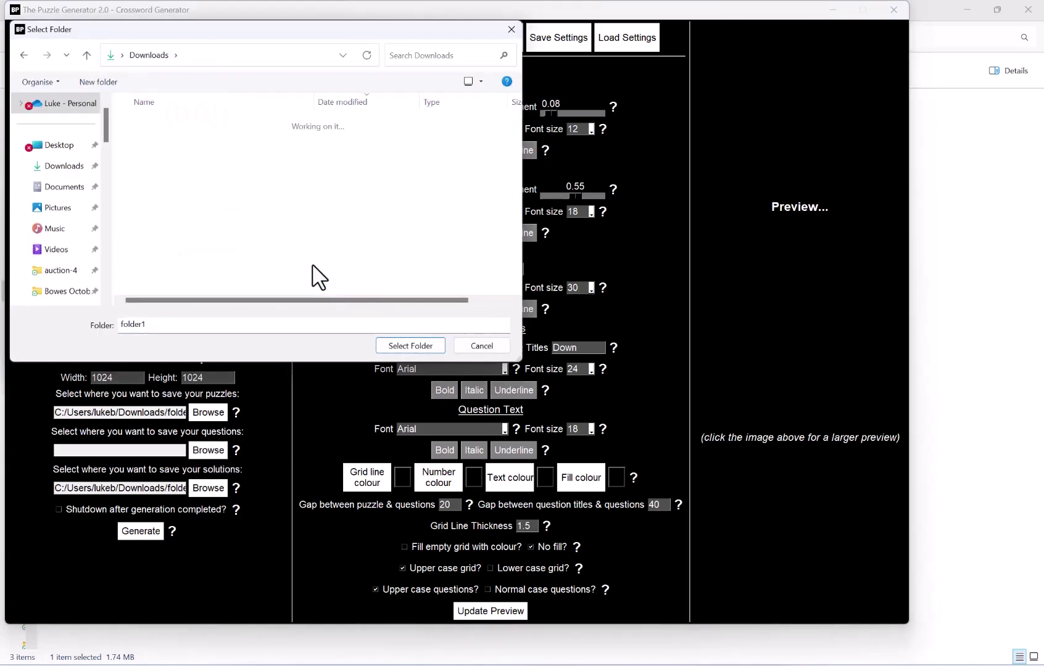
double_click(234, 161)
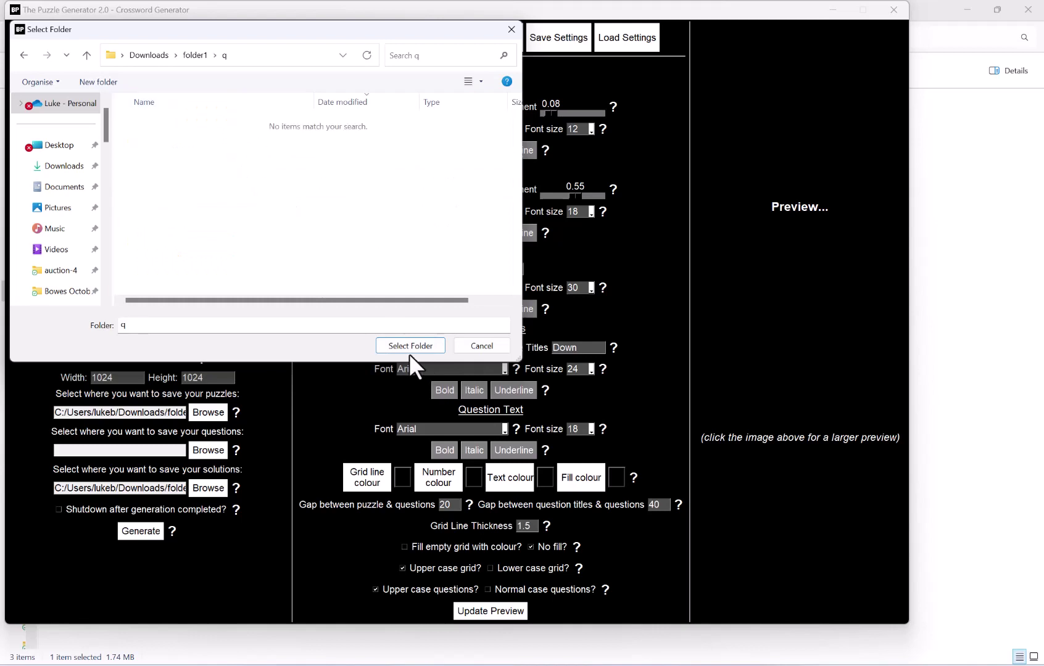
click(410, 347)
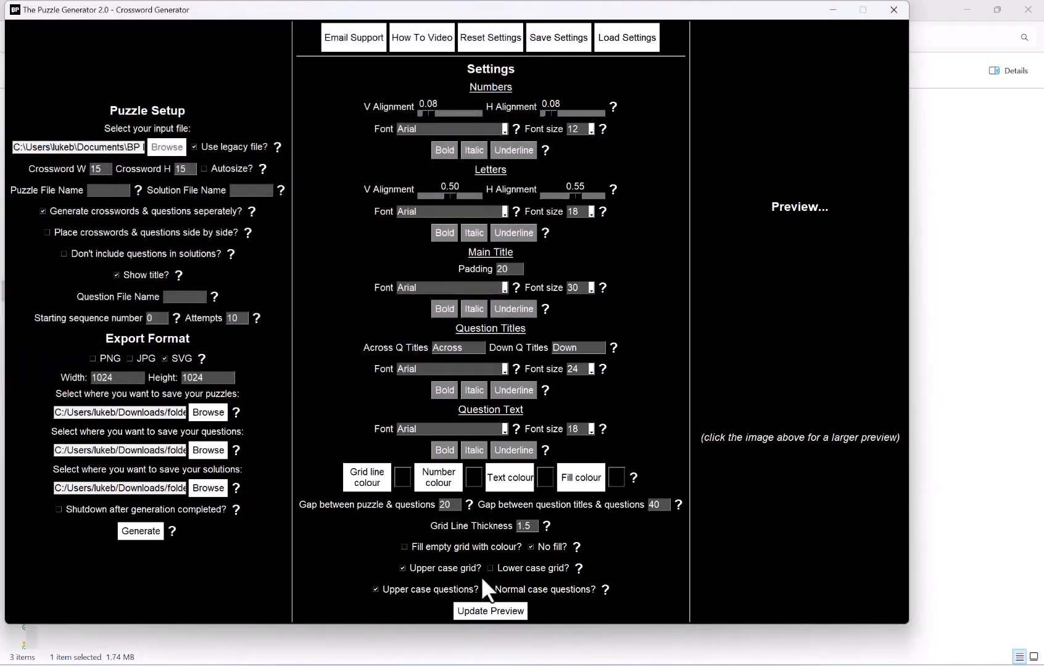
Update the crossword preview and generate the separate crosswords, questions and solutions.
click(491, 610)
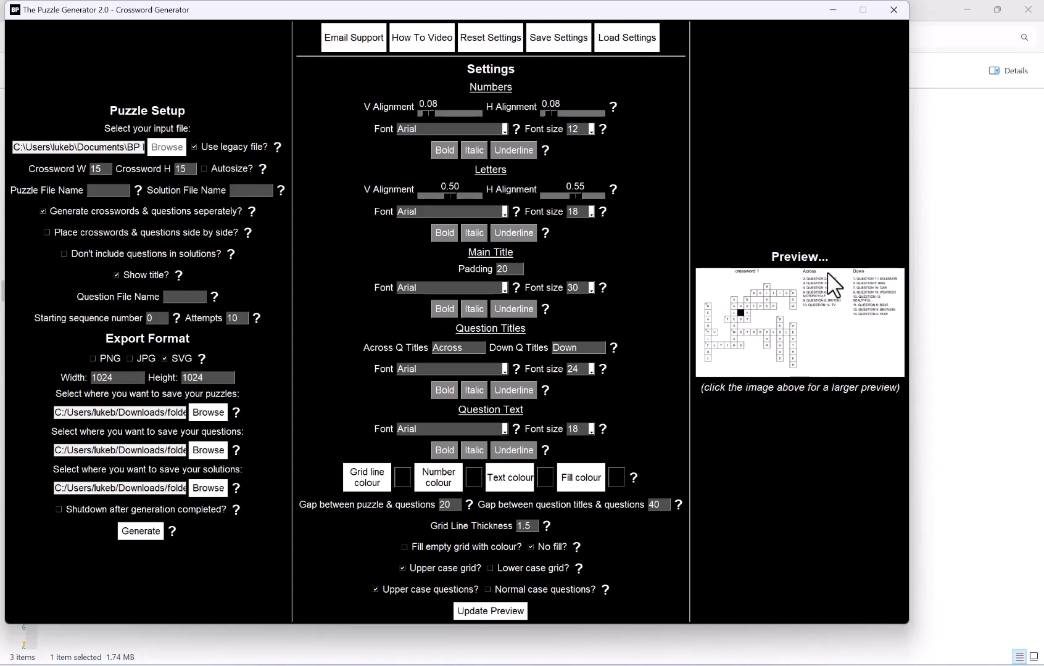
click(155, 525)
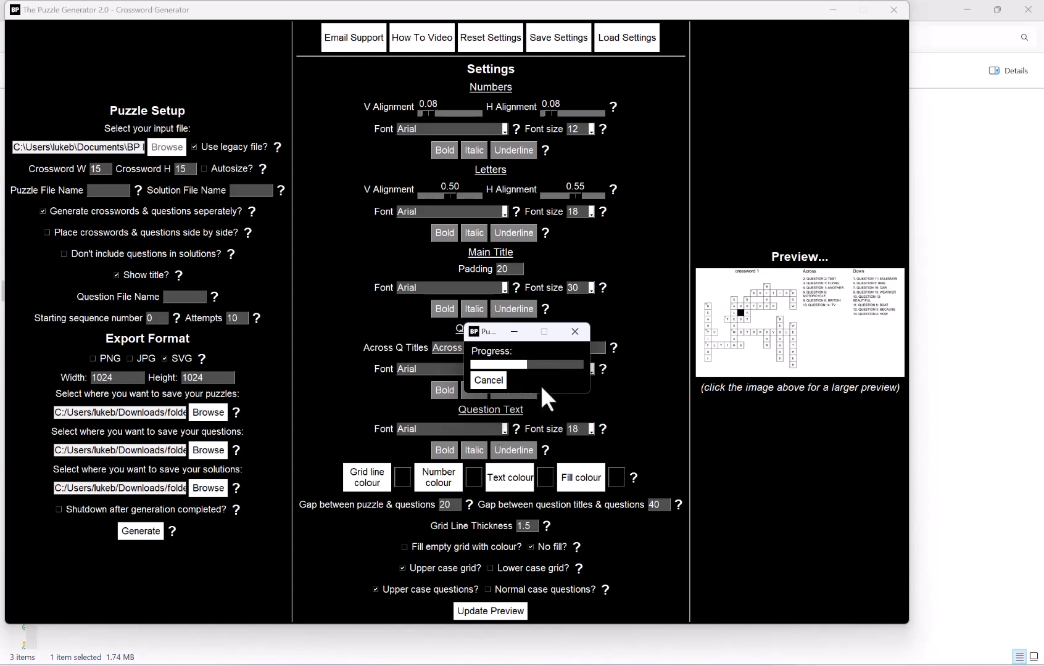
click(489, 374)
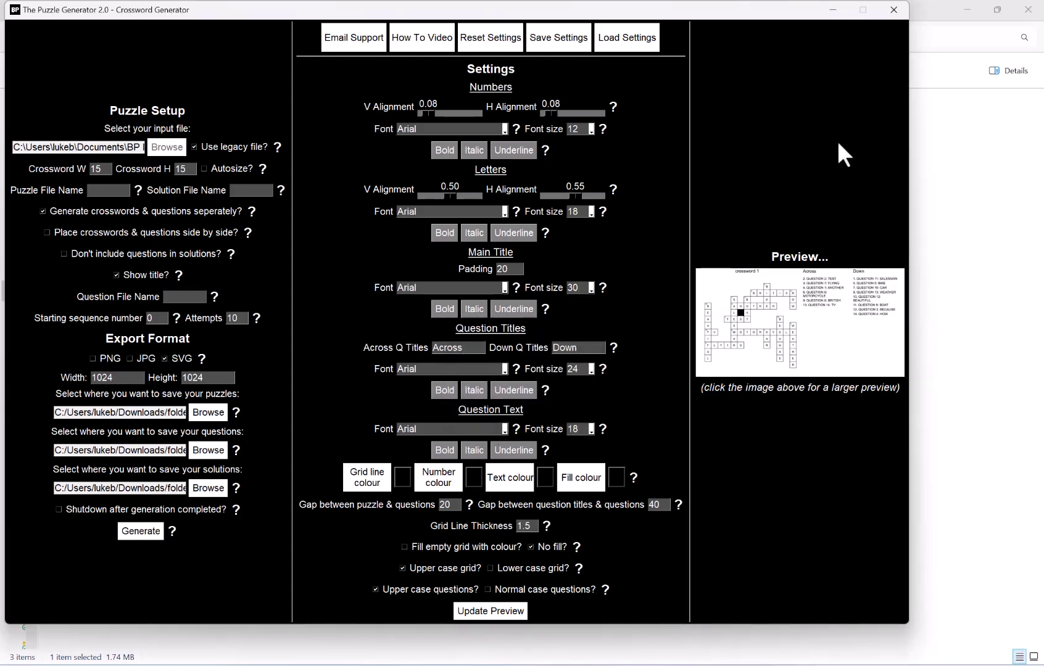
Exit the Crossword Generator and open the Bulk Import/Compile Images tool.
click(892, 10)
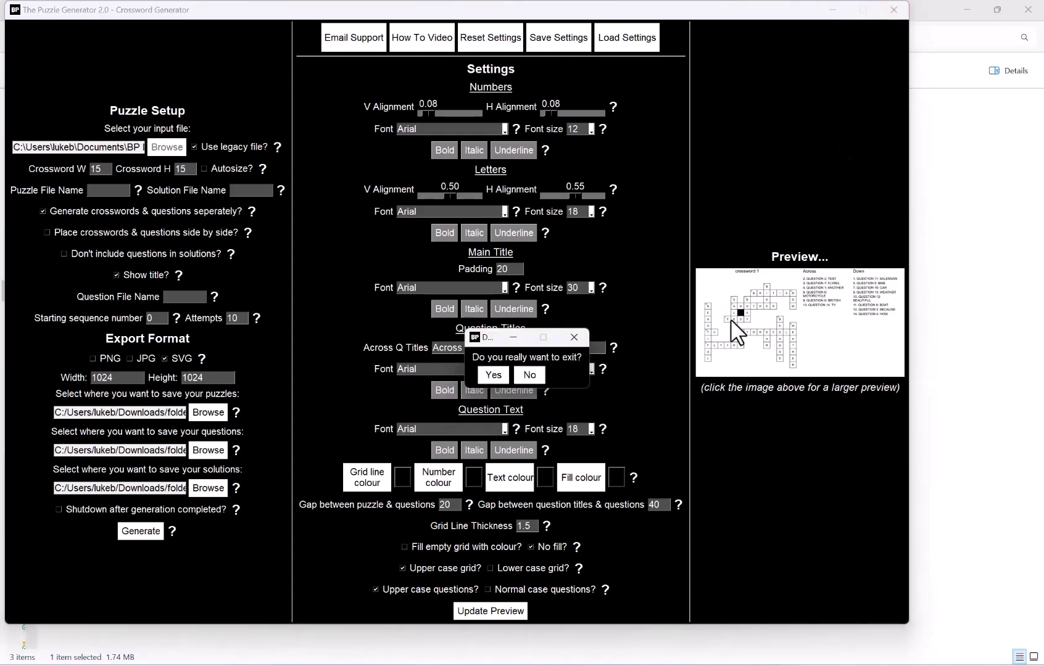
click(497, 370)
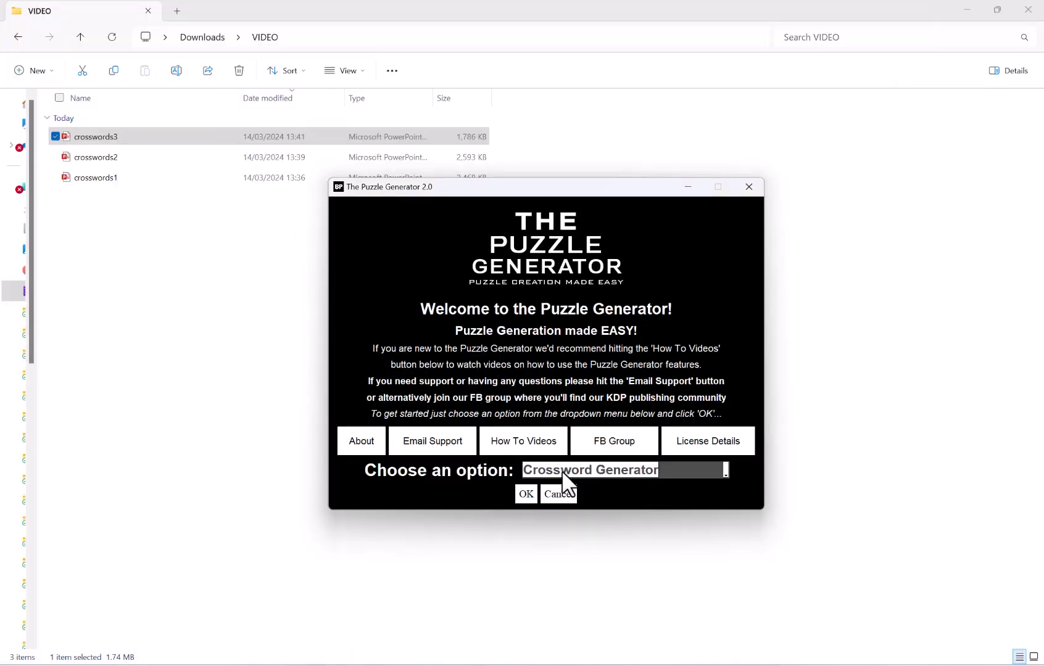
click(561, 470)
click(559, 487)
click(527, 494)
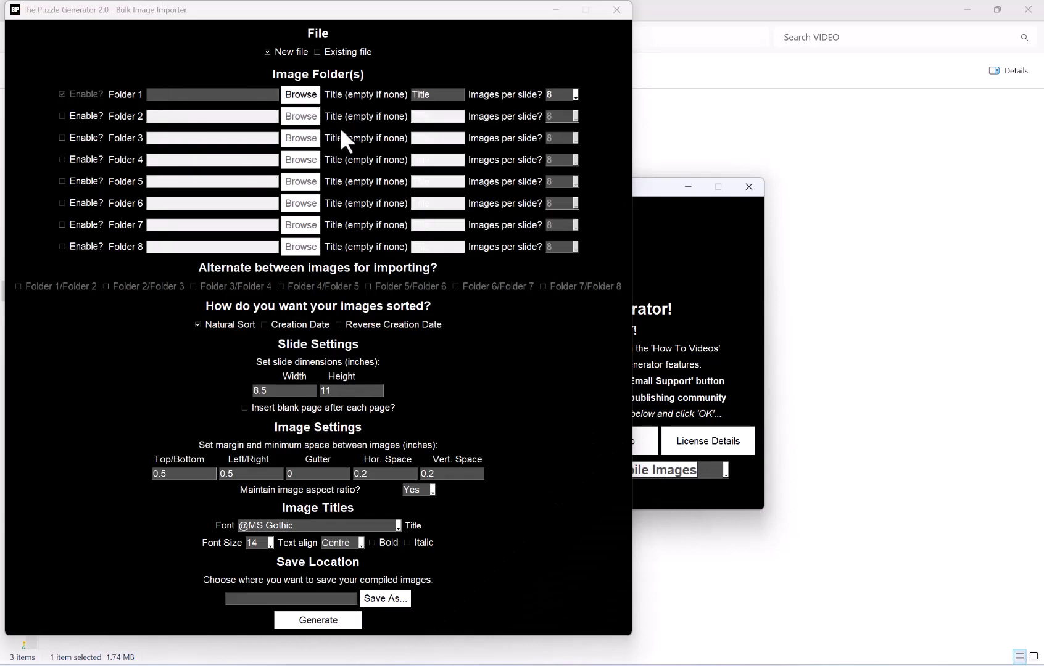
Clear the Folder 1 title.
click(451, 95)
key(BackSpace)
key(BackSpace)
key(BackSpace)
key(BackSpace)
key(BackSpace)
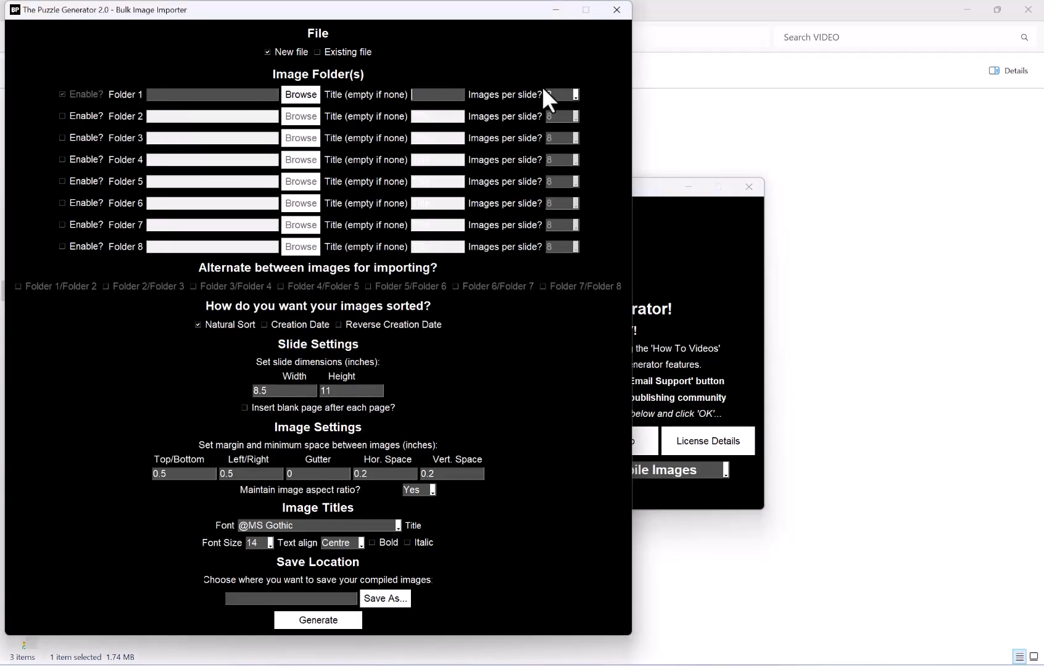
Choose the p folder in Downloads > folder1 as the Folder 1 source and set it to 1 image per slide.
click(311, 94)
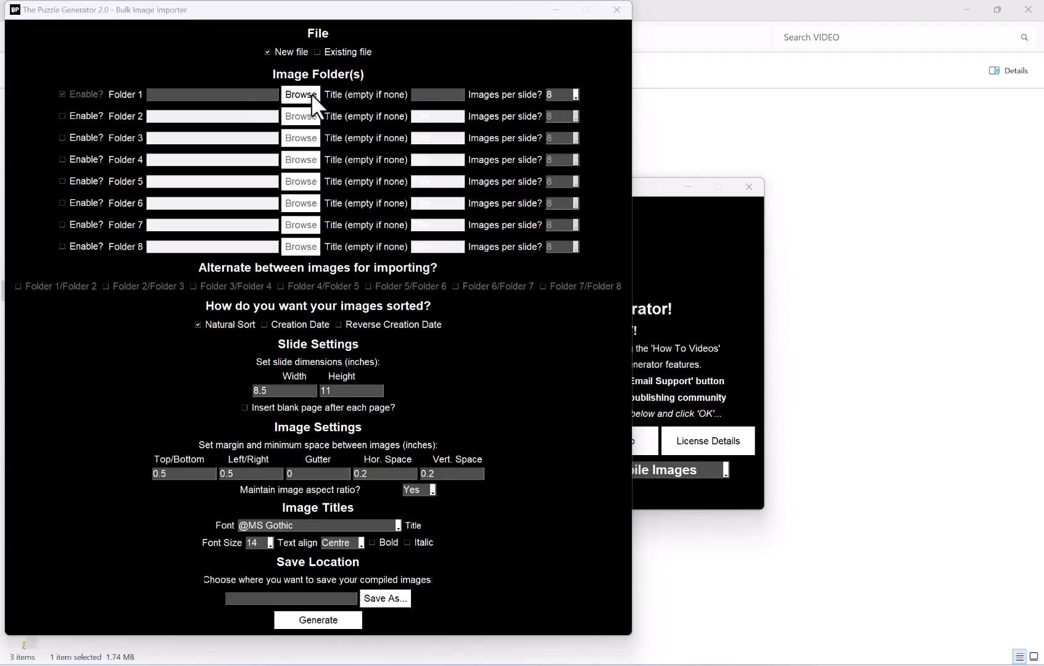
click(195, 55)
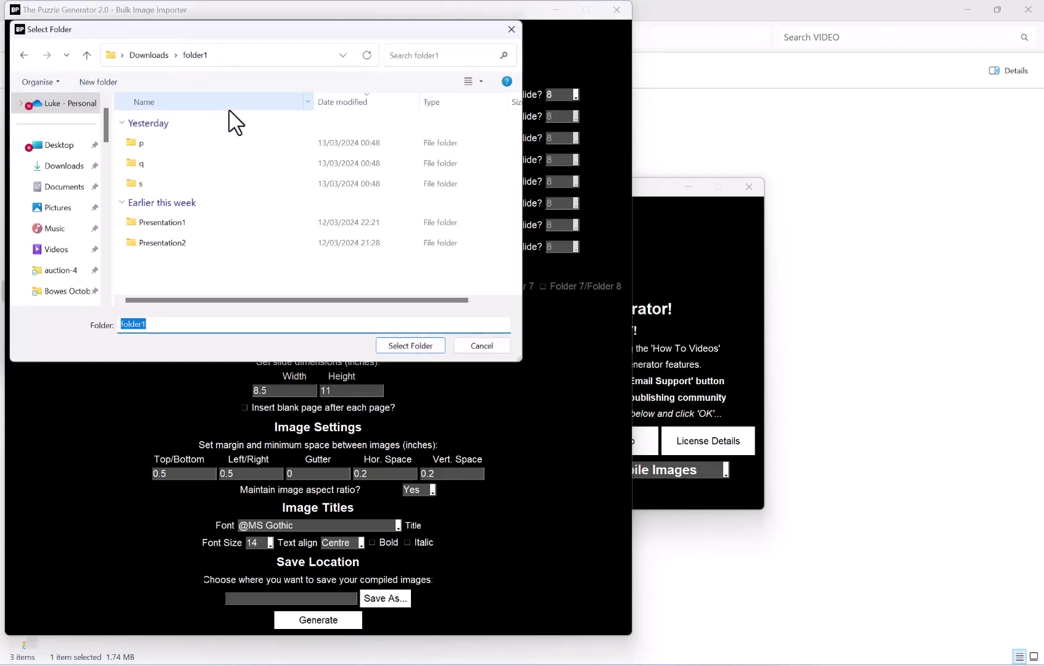
double_click(192, 146)
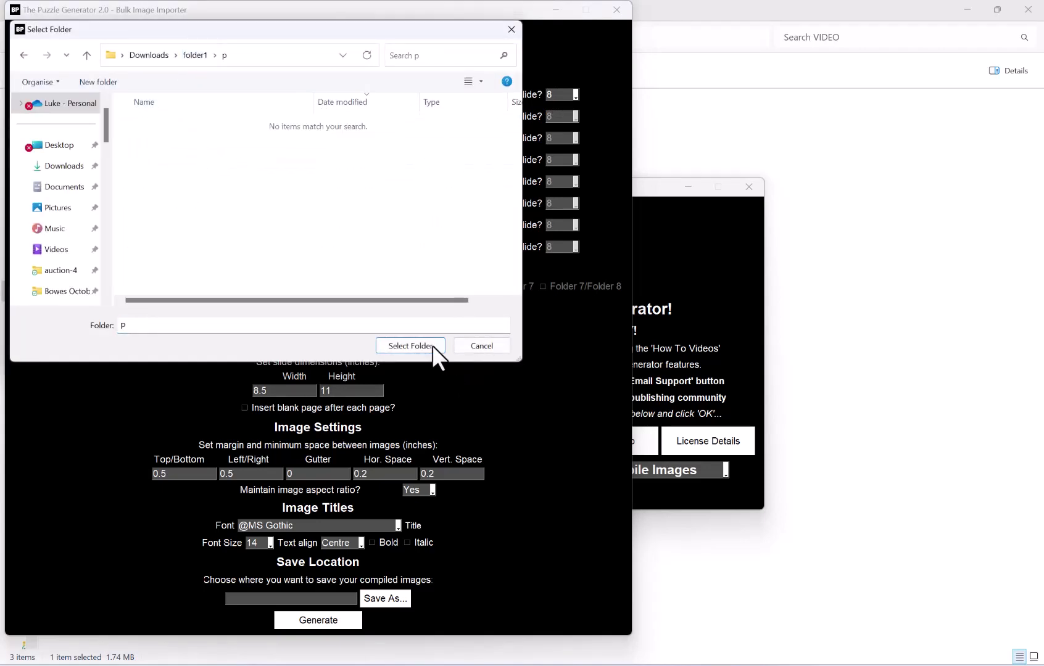
click(410, 345)
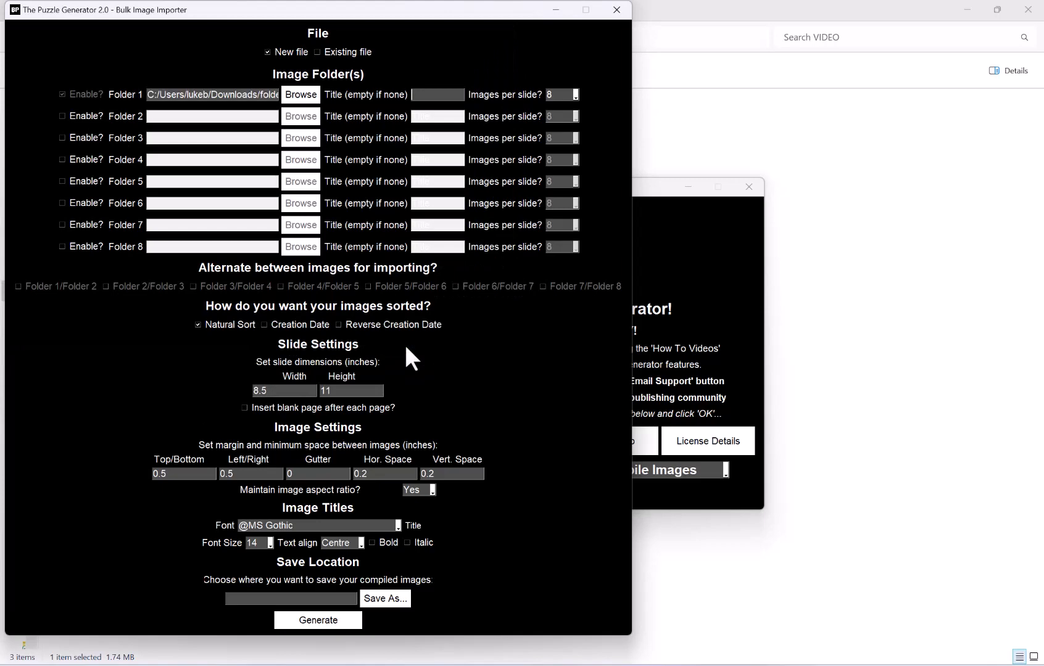
click(574, 98)
click(558, 106)
Enable Folder 2 and choose the q folder in Downloads > folder1 as its source.
click(87, 115)
click(286, 119)
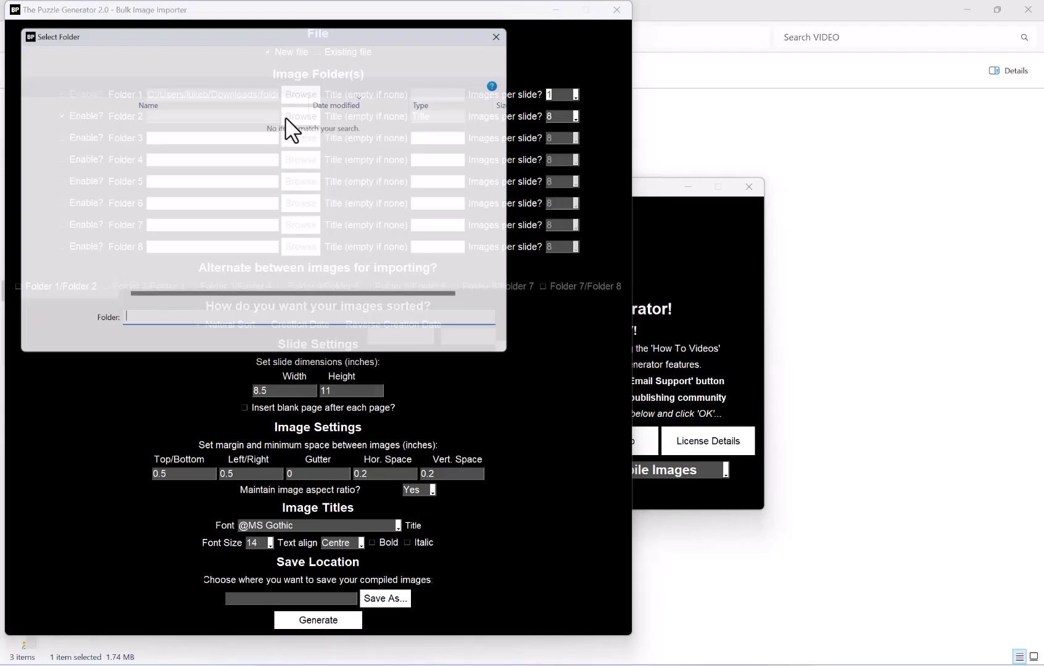
click(195, 56)
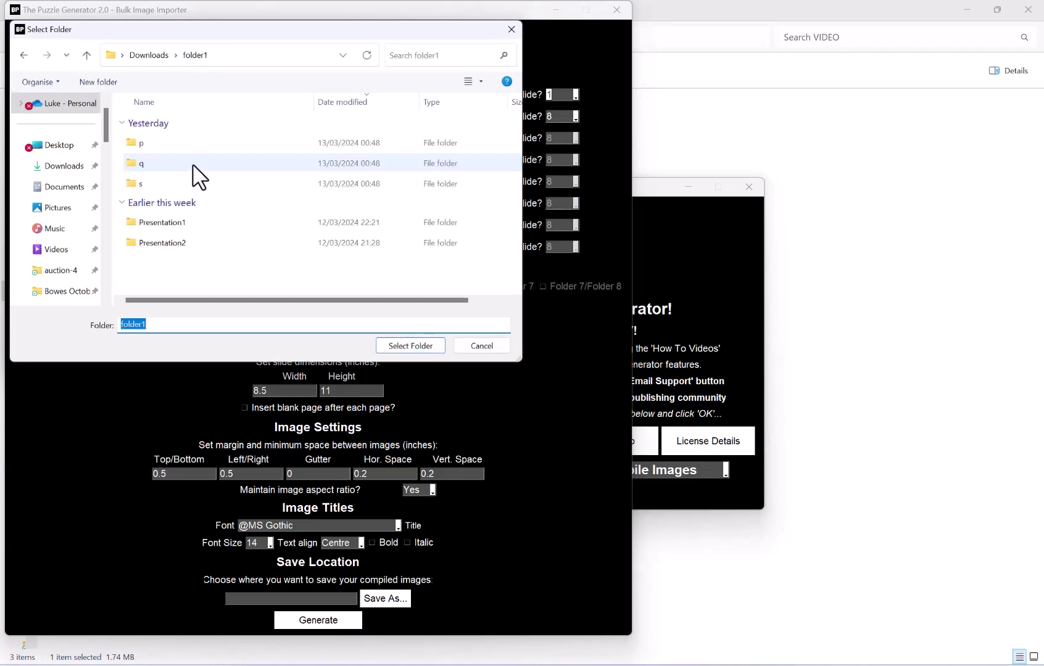
click(193, 167)
double_click(192, 165)
click(392, 346)
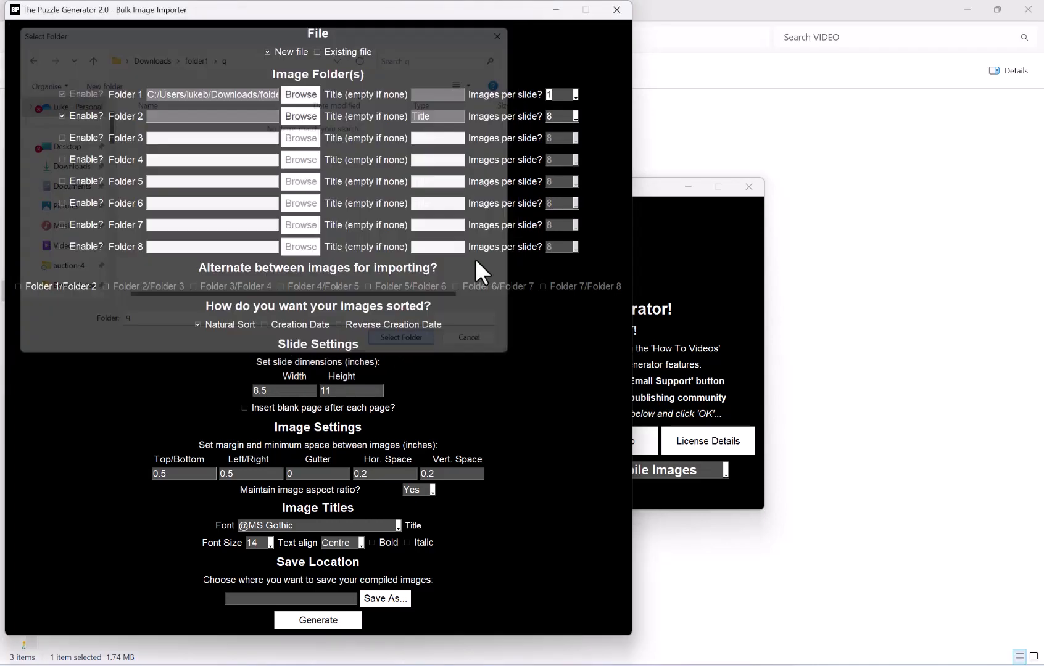
Set Folder 2 to 1 image per slide with an empty title, and alternate Folder 1/Folder 2 images for importing.
click(574, 115)
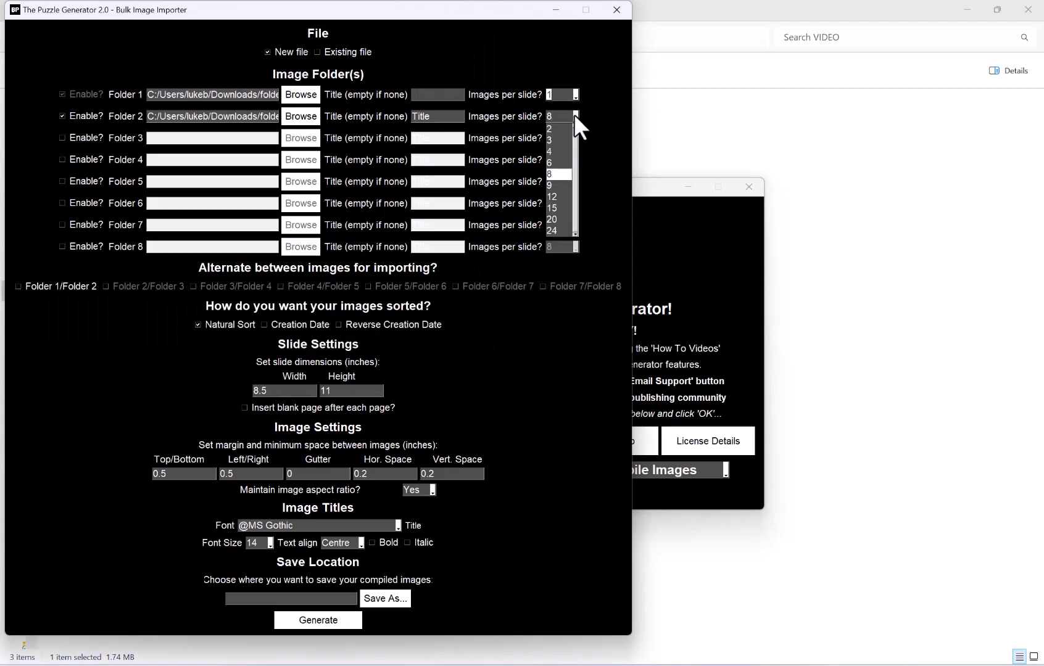
click(559, 124)
double_click(459, 118)
key(BackSpace)
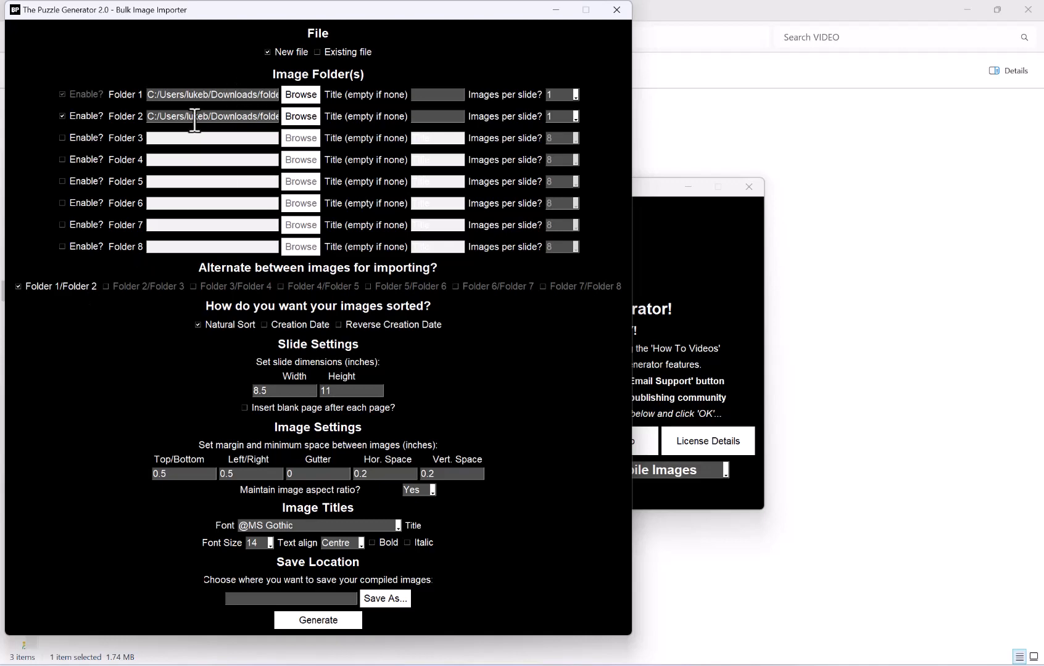
Enable Folder 3 and choose the s folder in Downloads > folder1 as its source.
click(89, 136)
click(300, 137)
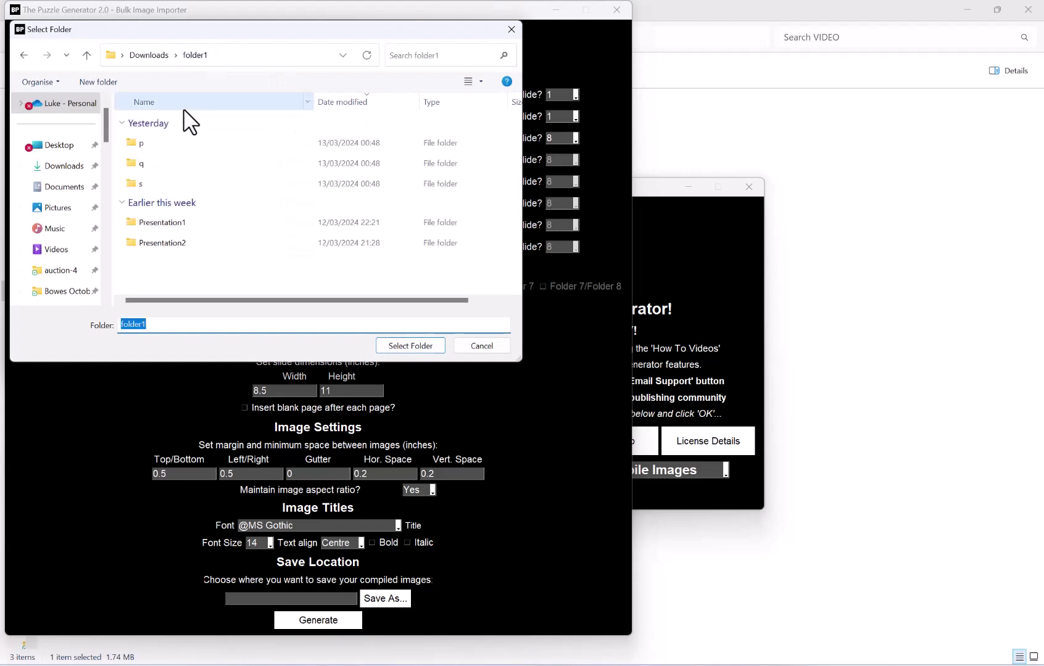
double_click(163, 184)
click(410, 345)
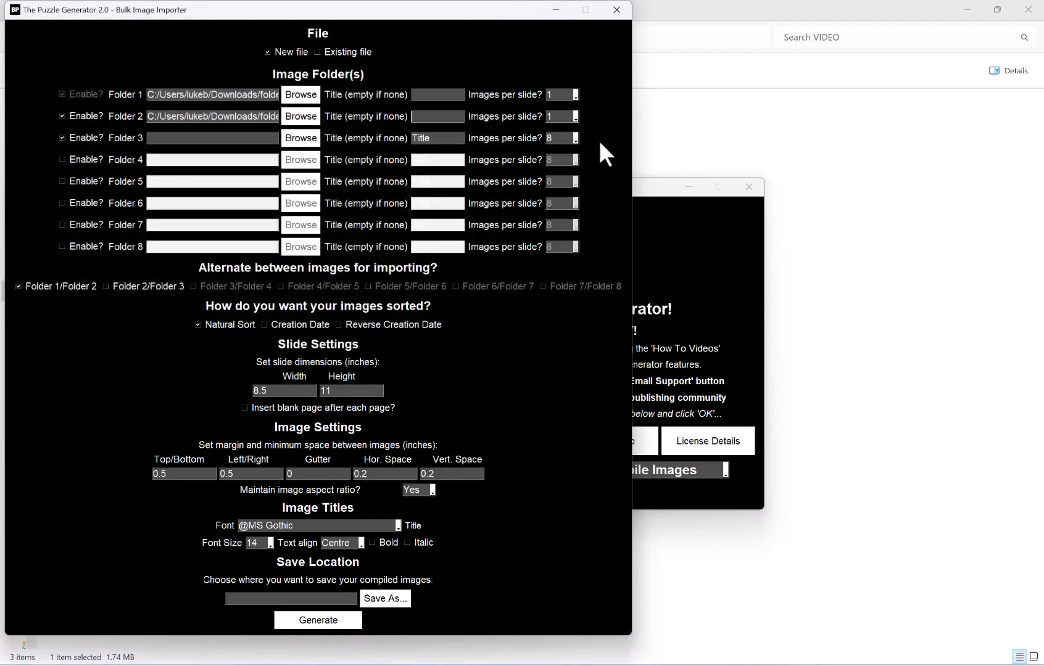
Clear the Folder 3 title and set the folder to 1 image per slide.
drag(447, 140, 389, 135)
key(BackSpace)
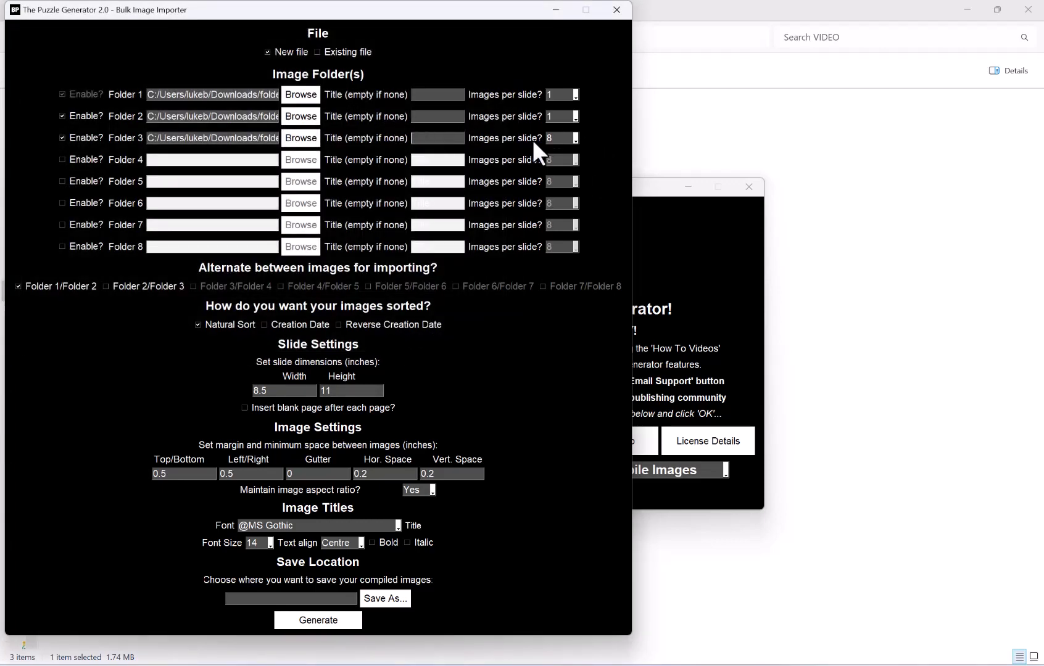
click(575, 139)
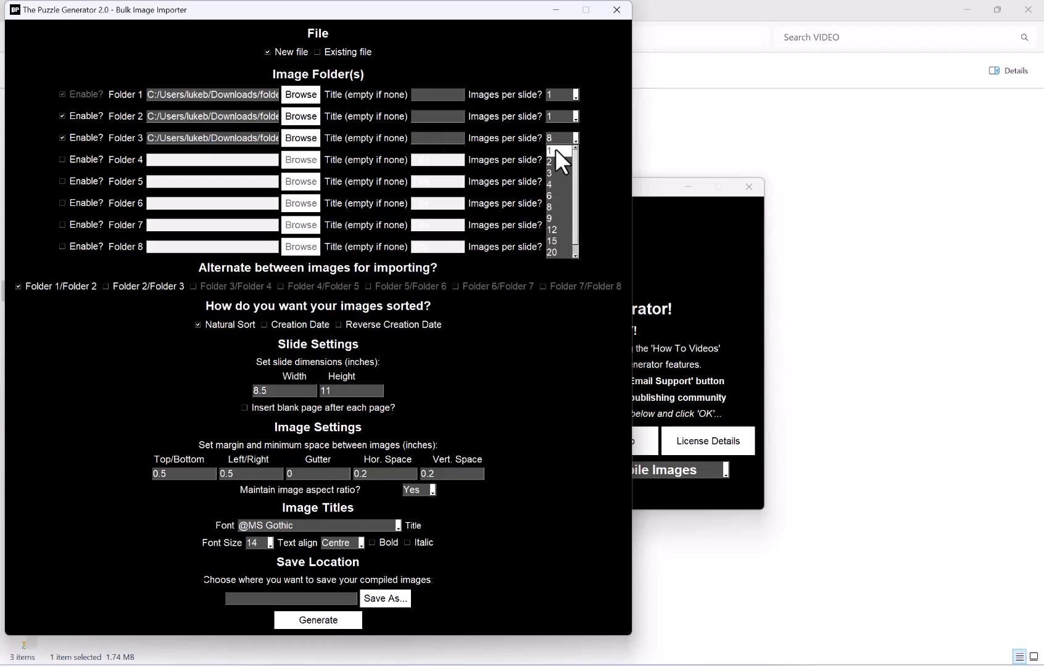
click(555, 149)
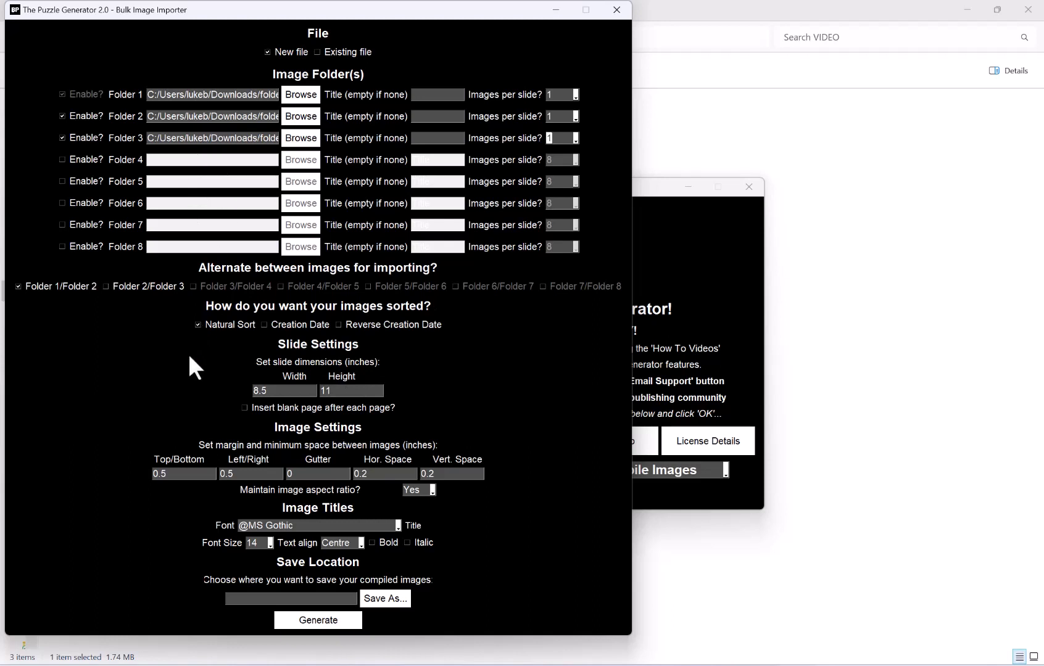
Set the slide dimensions to 6 inches wide and 9 inches high.
drag(299, 388, 245, 388)
text(6)
drag(348, 389, 320, 388)
text(9)
Set the save location to a PowerPoint file named crosswords4 in the Downloads > VIDEO folder.
click(393, 596)
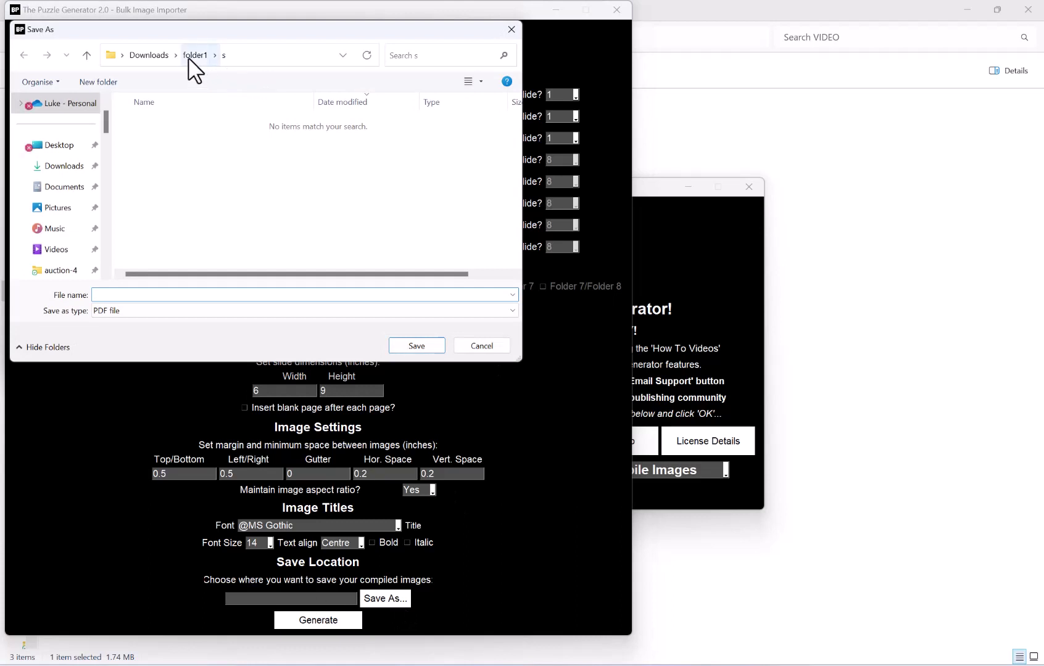
click(150, 56)
click(217, 174)
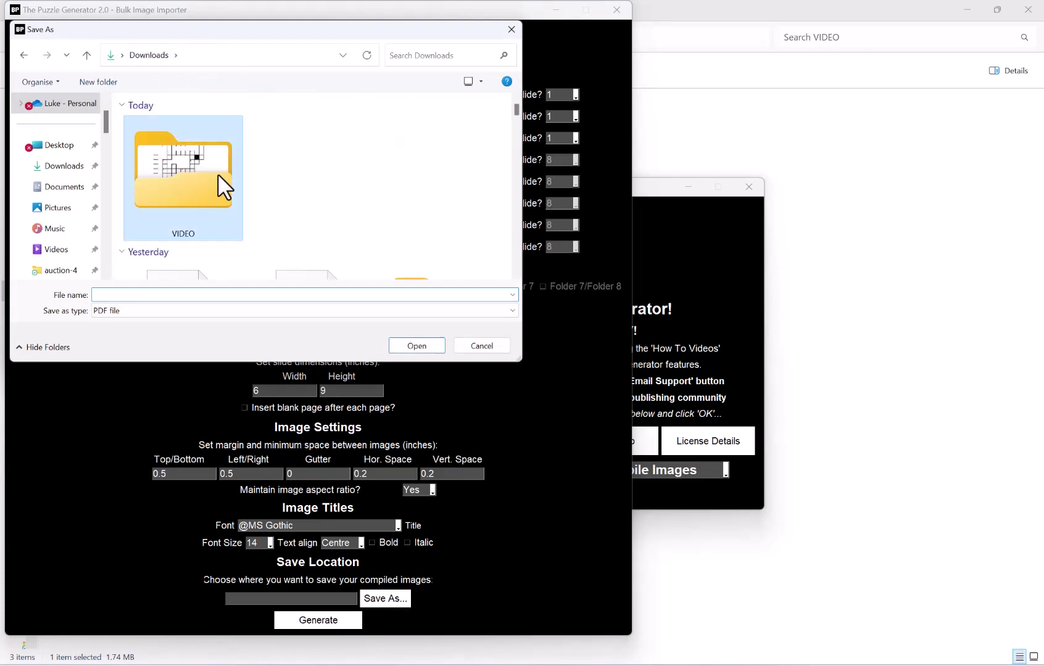
double_click(217, 174)
click(136, 310)
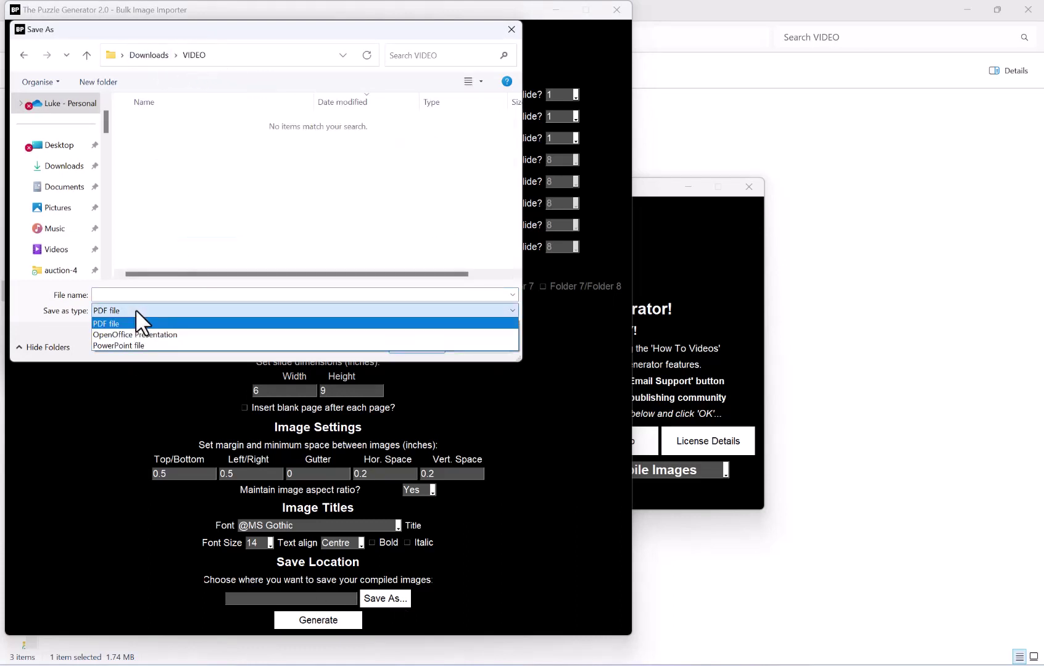
click(131, 345)
click(140, 295)
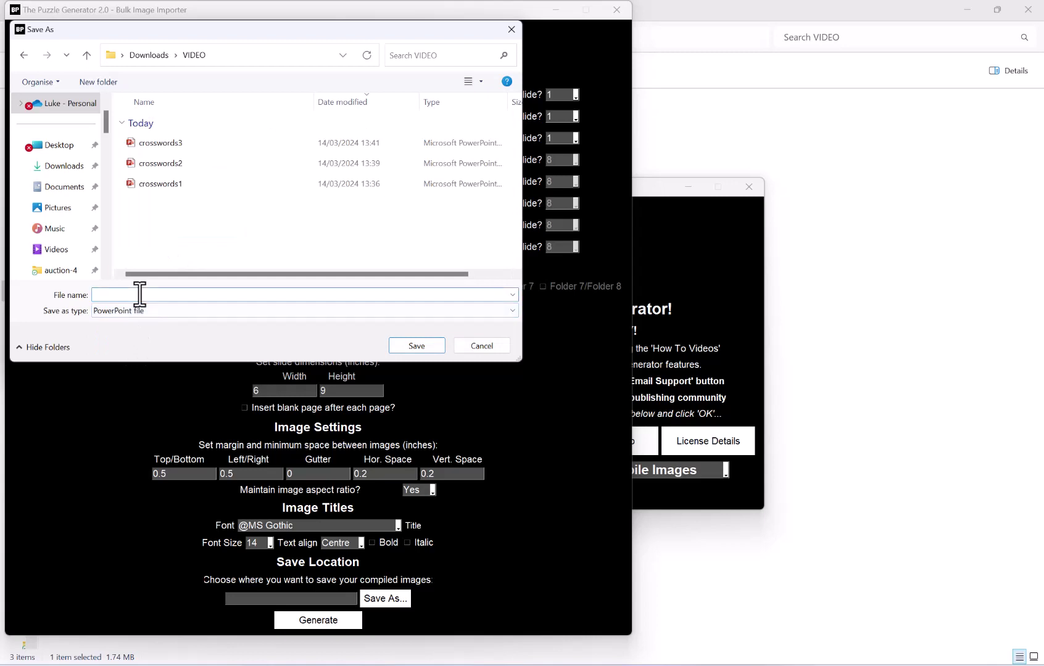
text(crosswords)
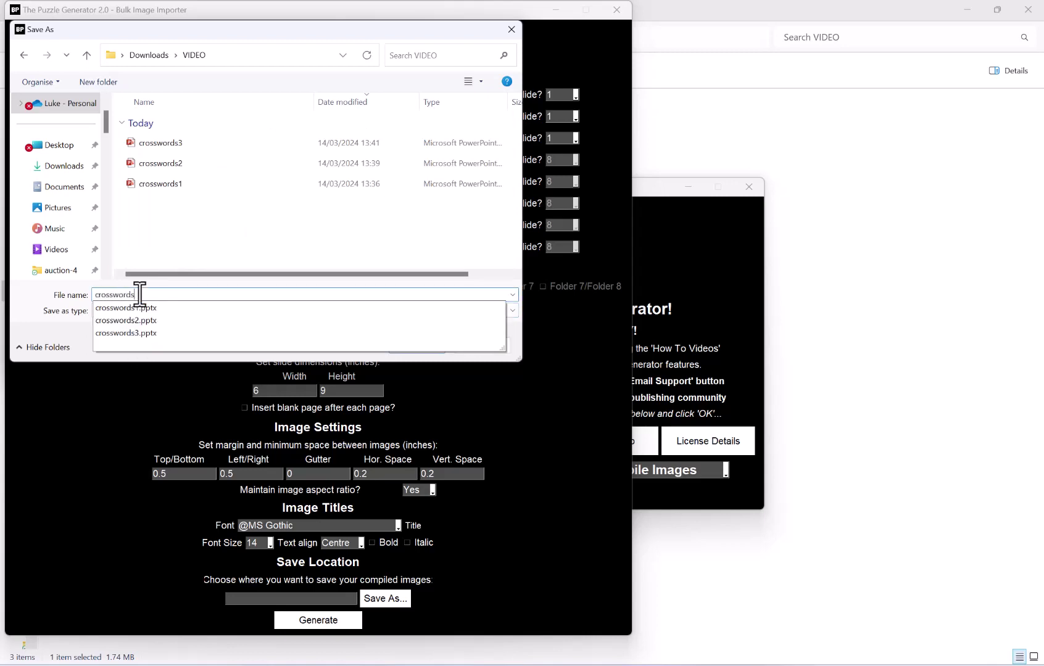
text(4)
click(410, 346)
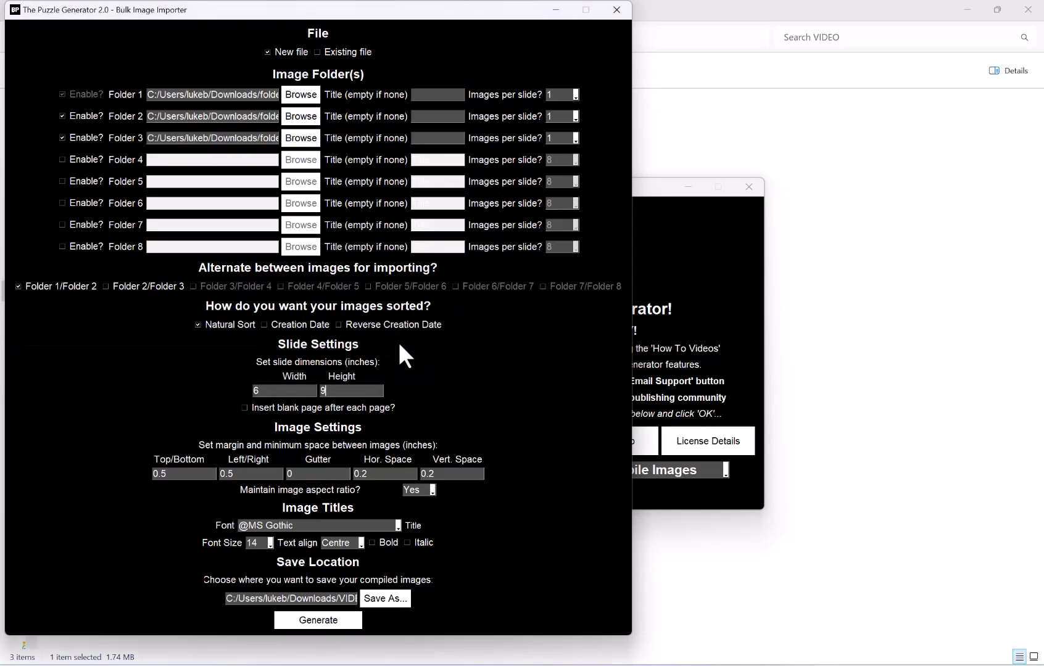
Generate the compiled PowerPoint file and close the Bulk Image Importer.
click(315, 618)
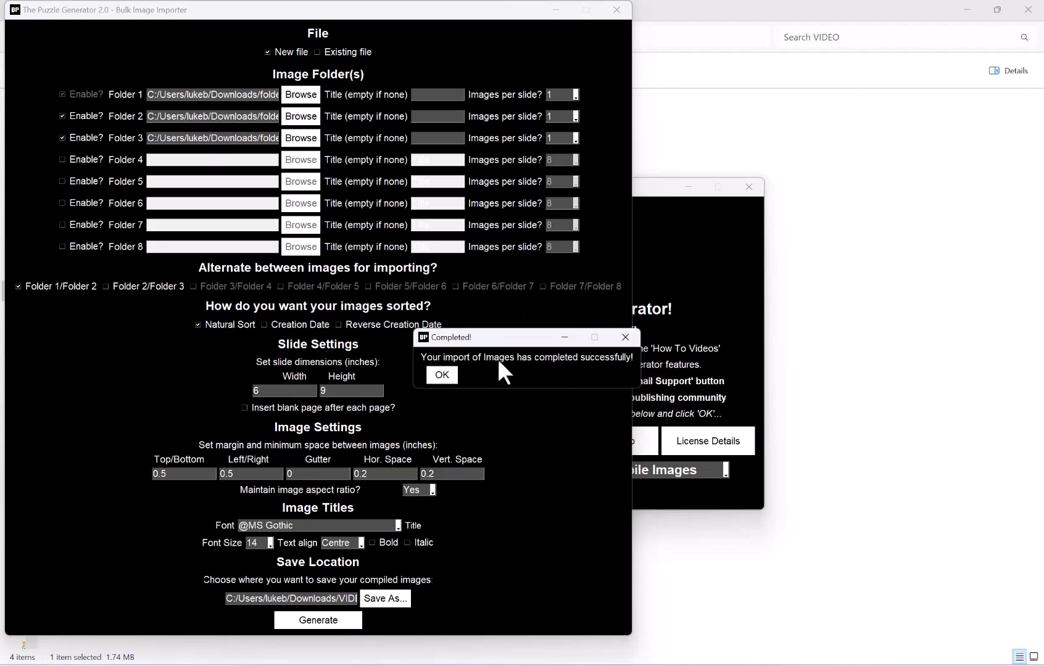
click(442, 375)
click(620, 11)
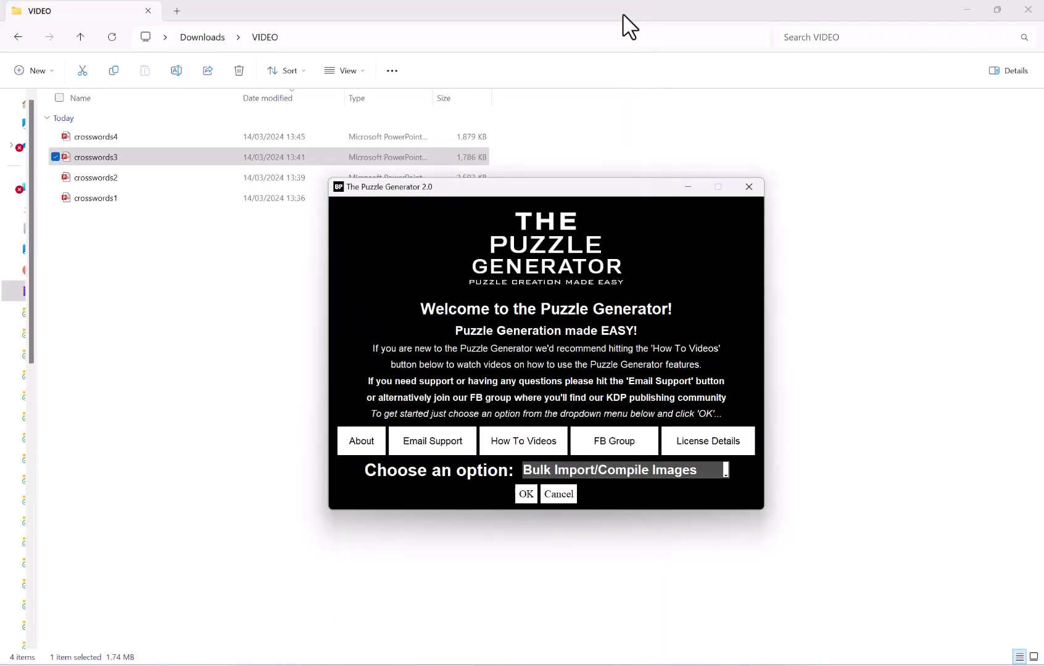
Open crosswords4 in PowerPoint and look through its crossword, question and solution slides.
double_click(143, 137)
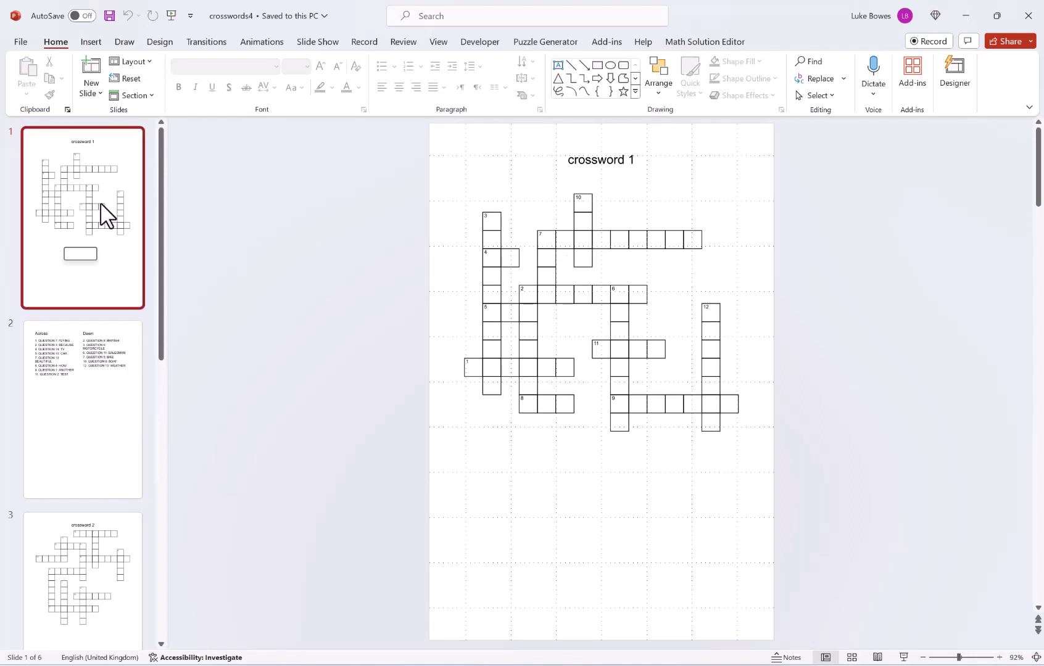
click(100, 392)
scroll(75, 498, down, 2)
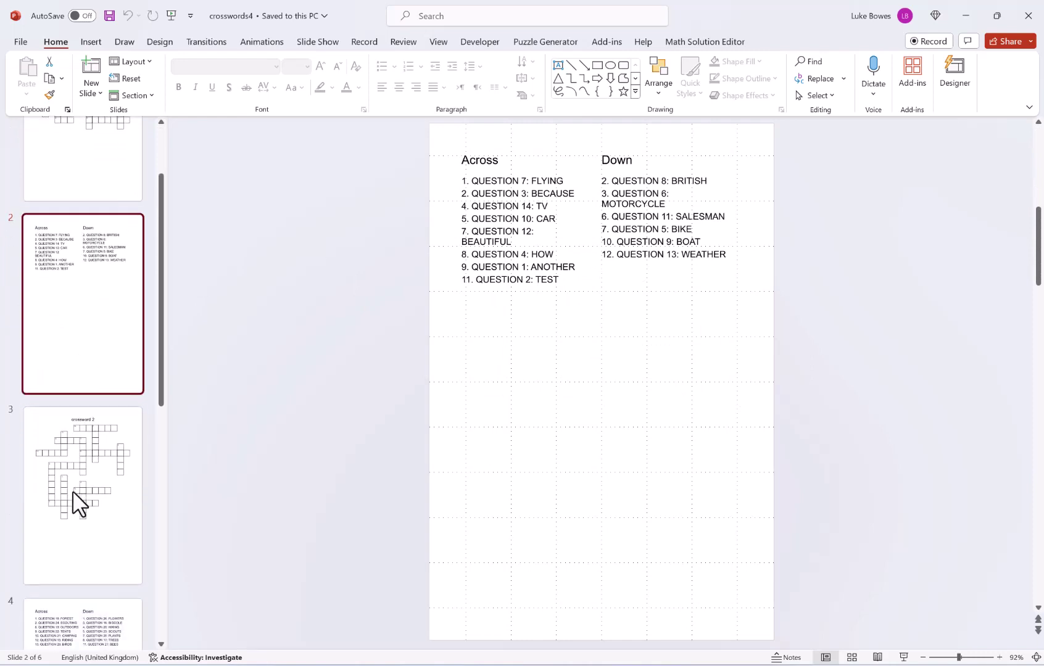
click(77, 492)
scroll(114, 458, down, 3)
click(108, 445)
scroll(107, 441, down, 3)
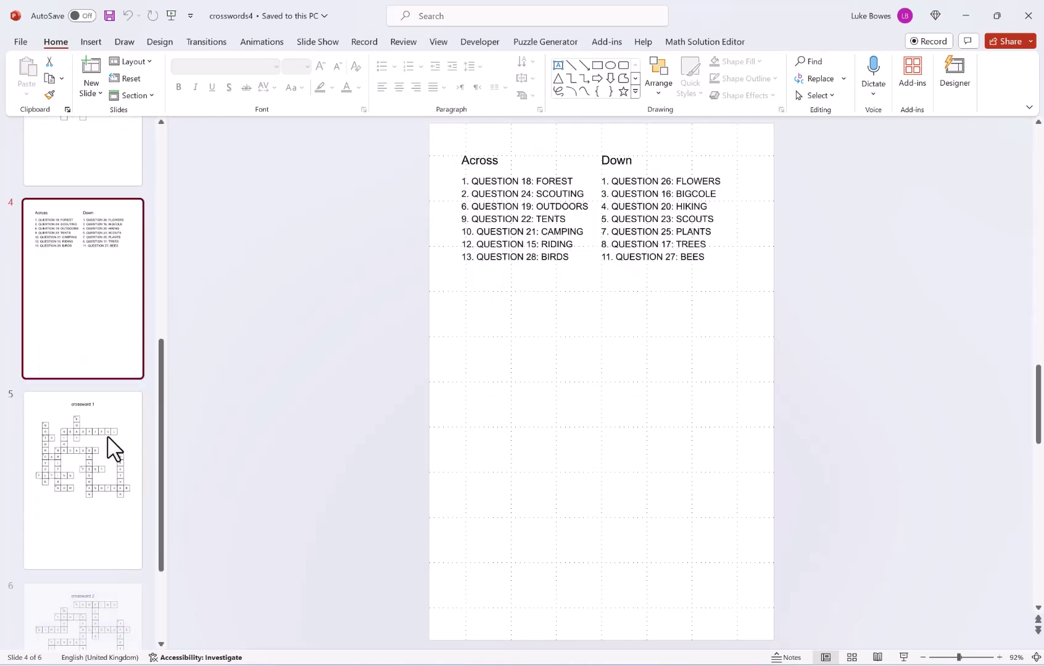
click(108, 442)
scroll(108, 432, down, 3)
click(98, 488)
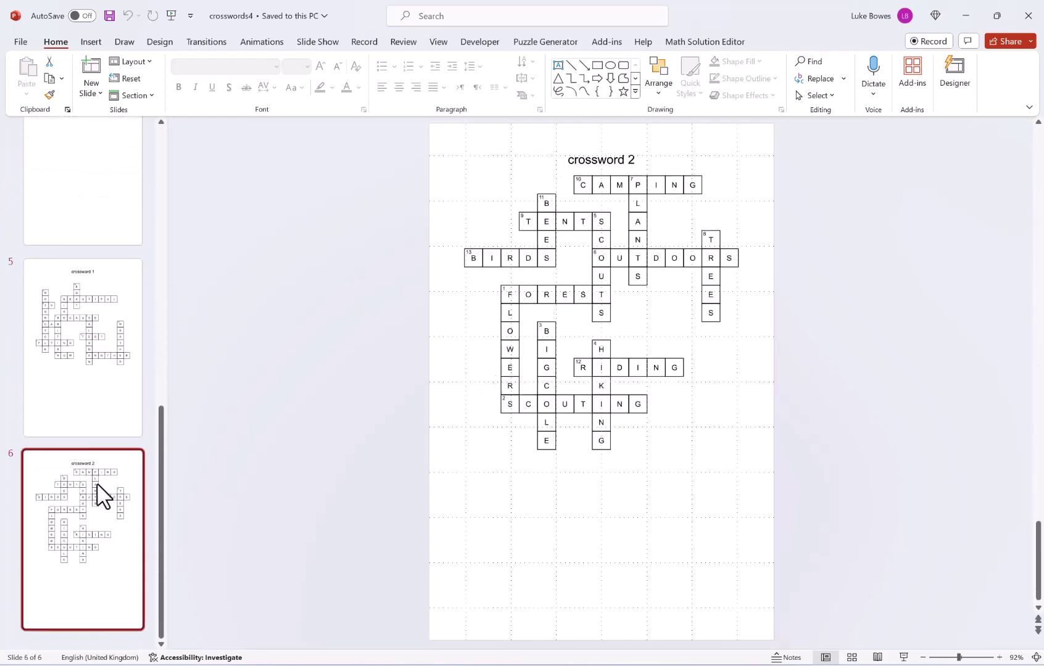